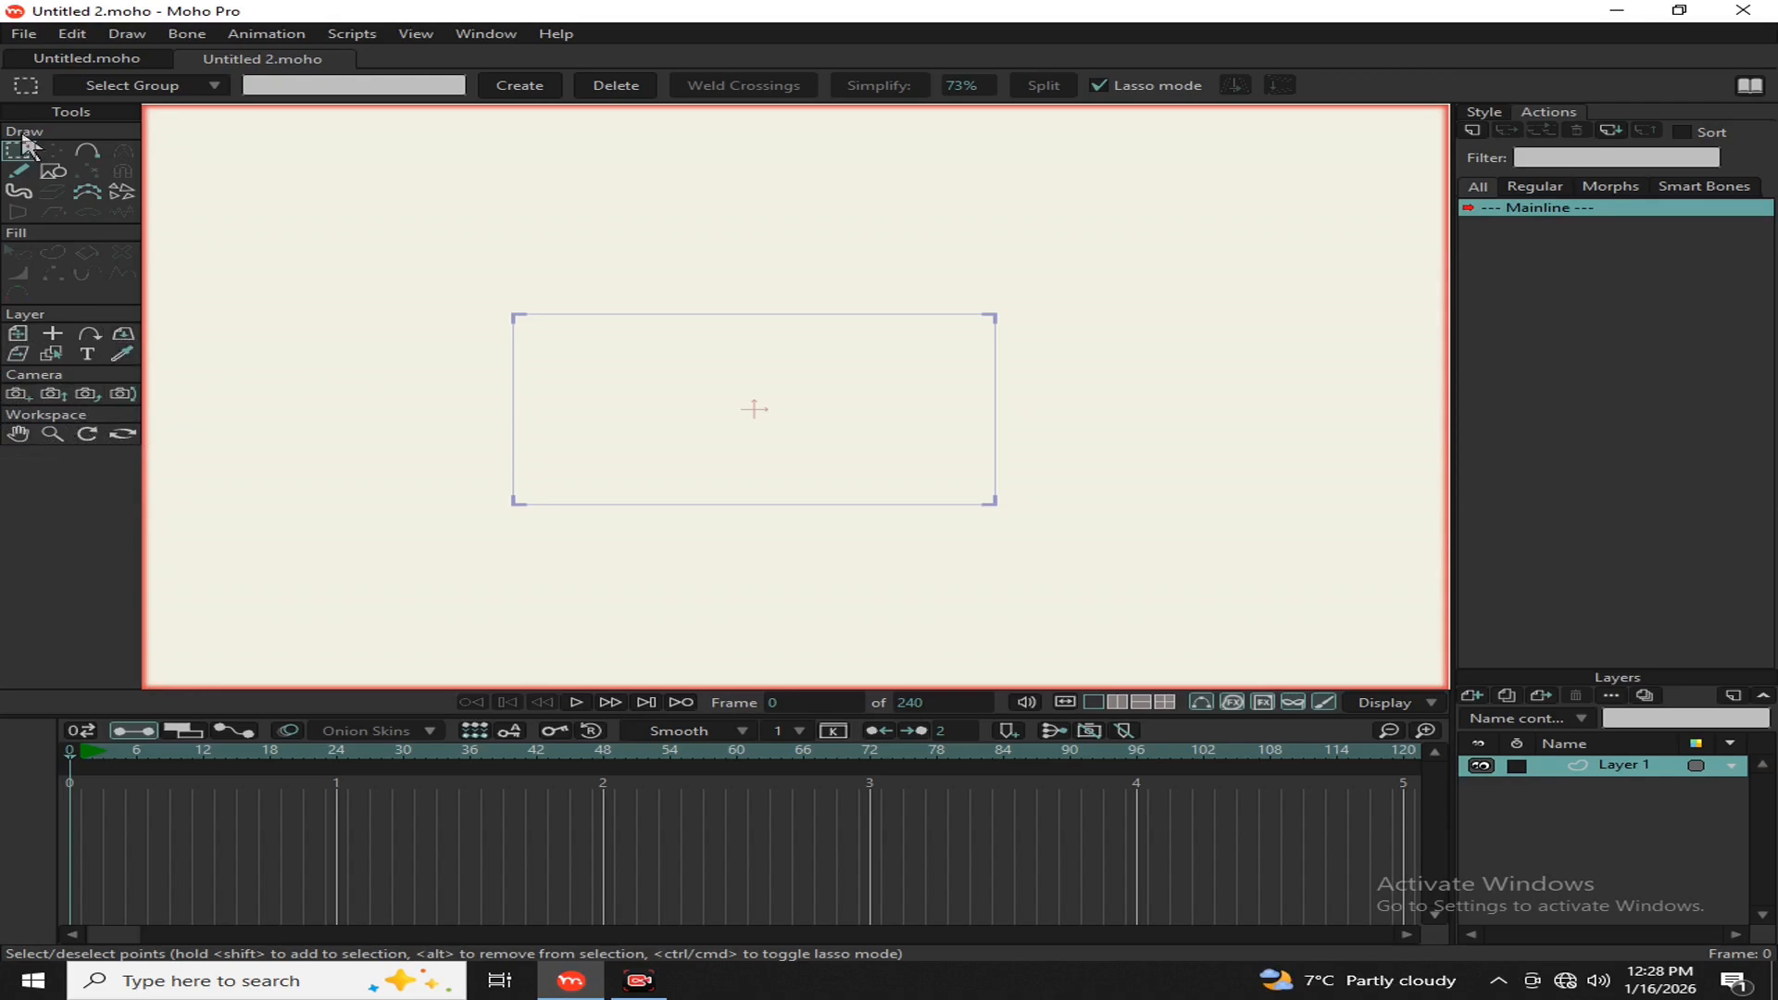
Step: Draw an oval just left of the centre of the camera frame and fill it with medium blue
left_click(54, 174)
left_click_drag(643, 368, 740, 448)
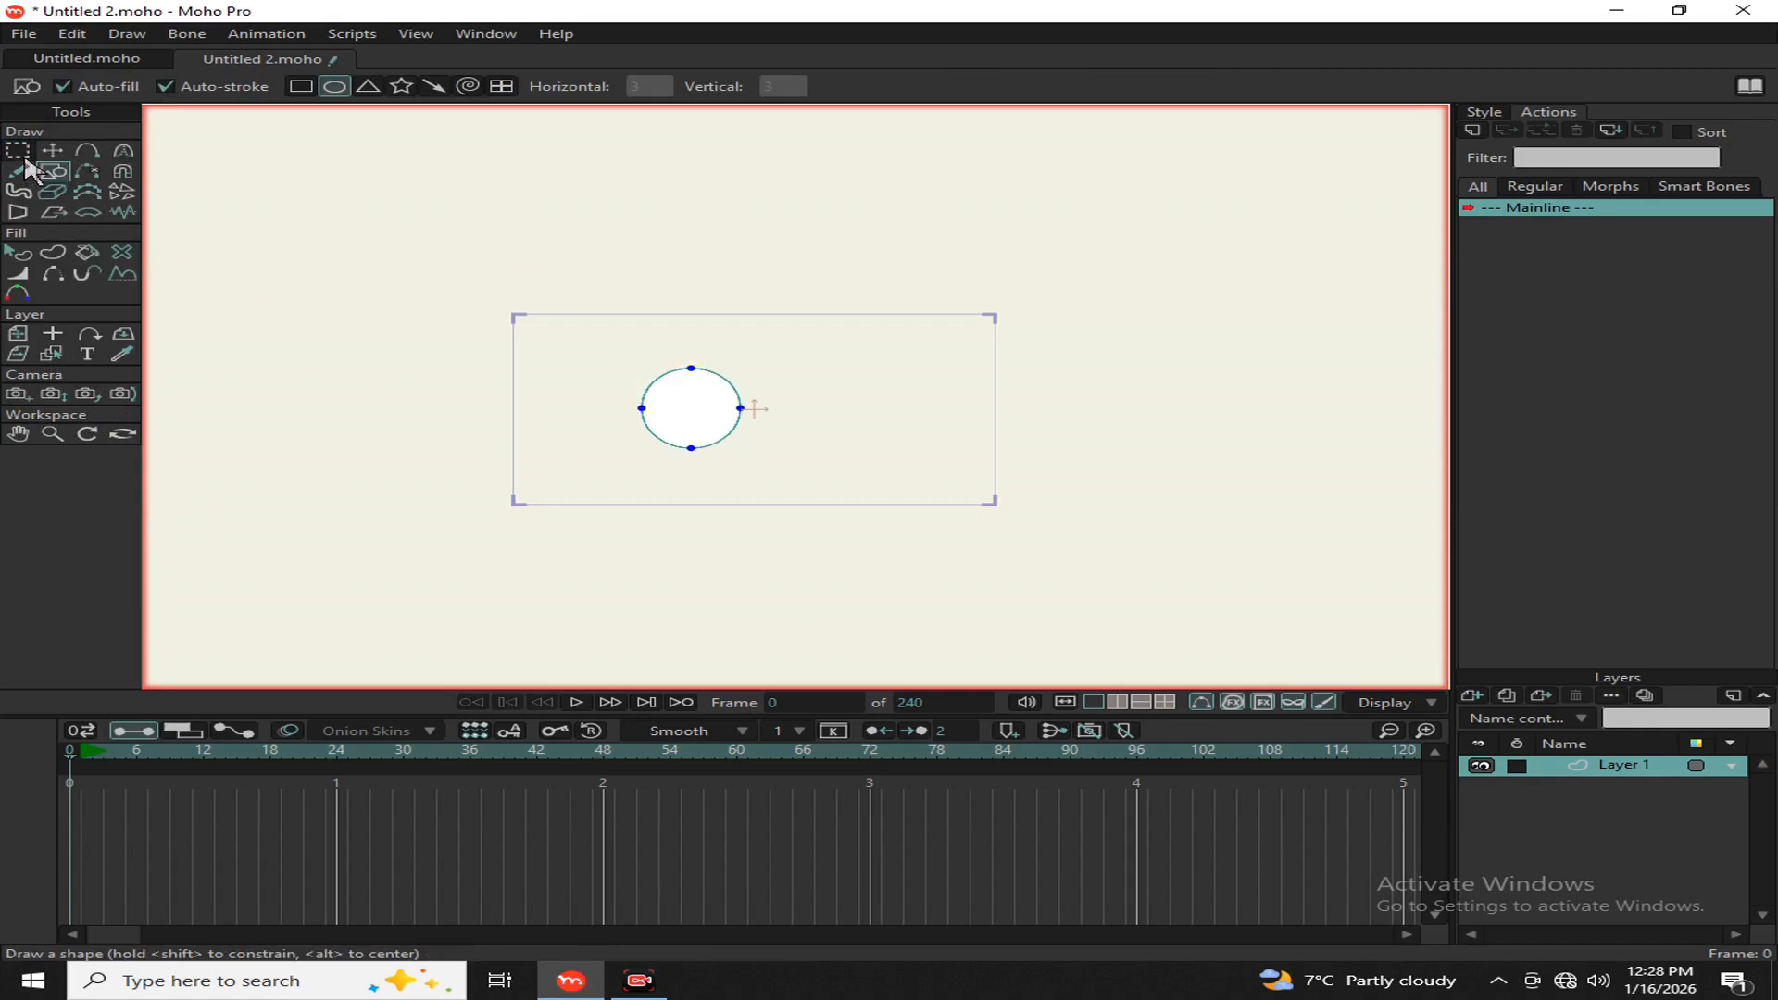
left_click(21, 253)
left_click(685, 426)
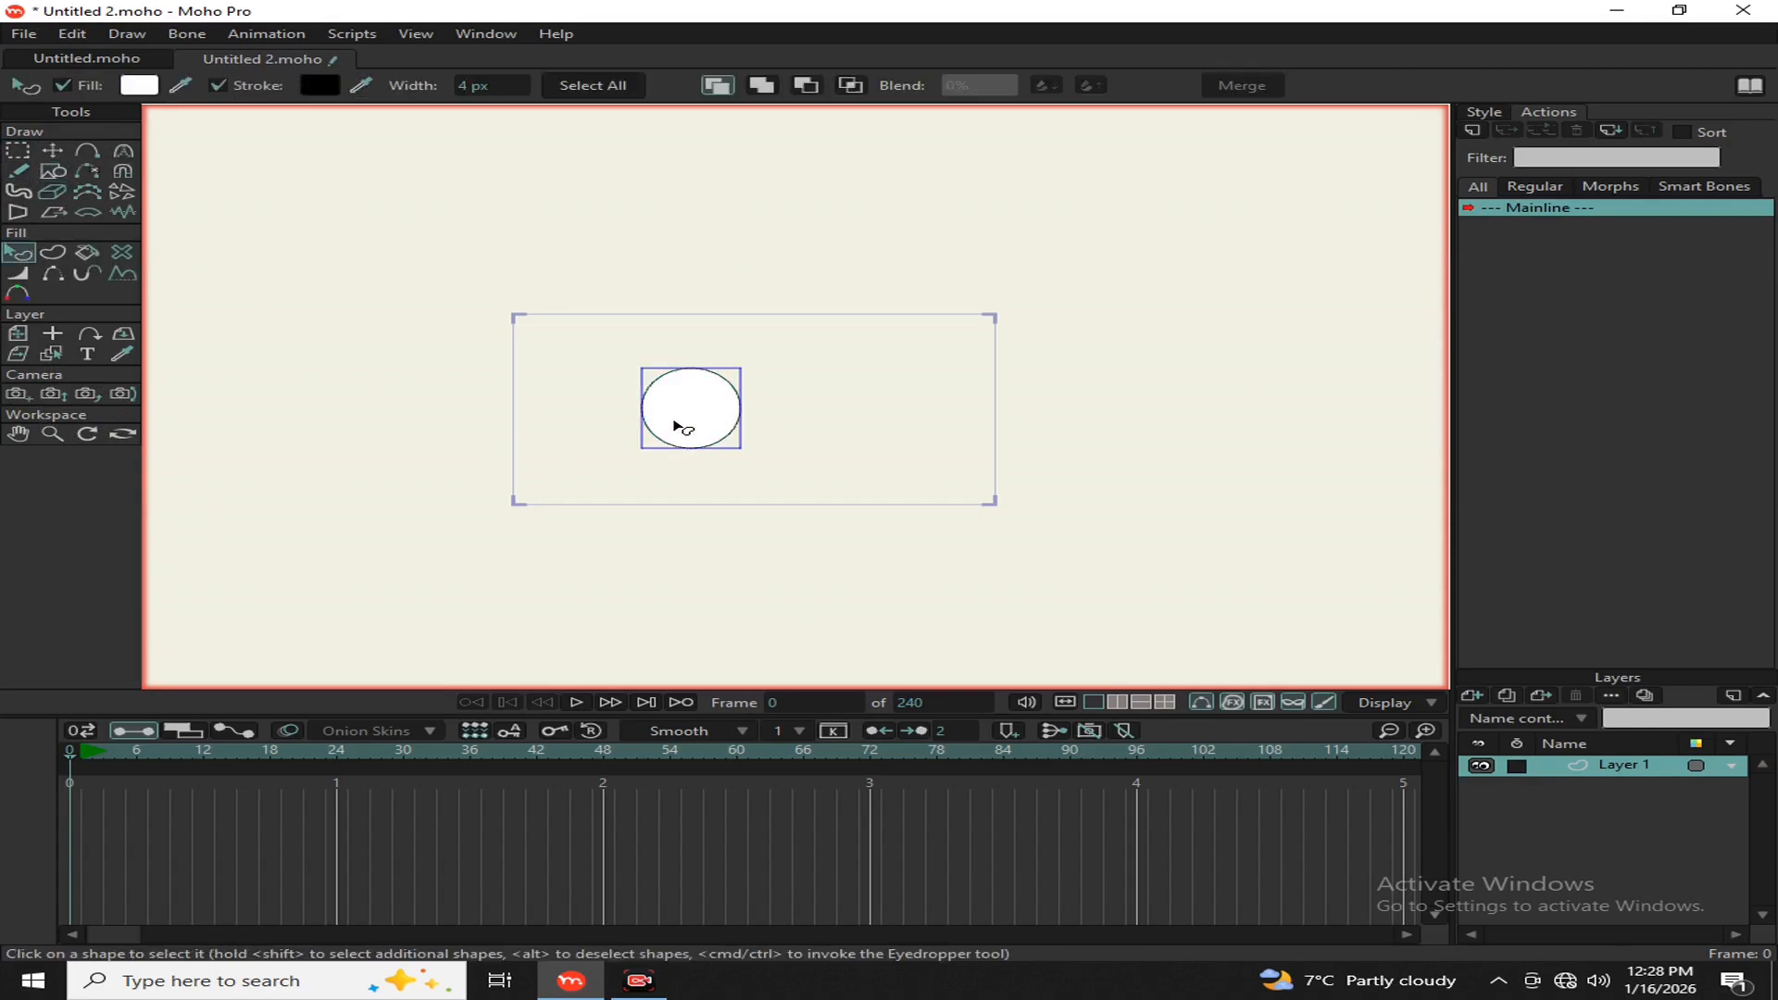
left_click(1500, 120)
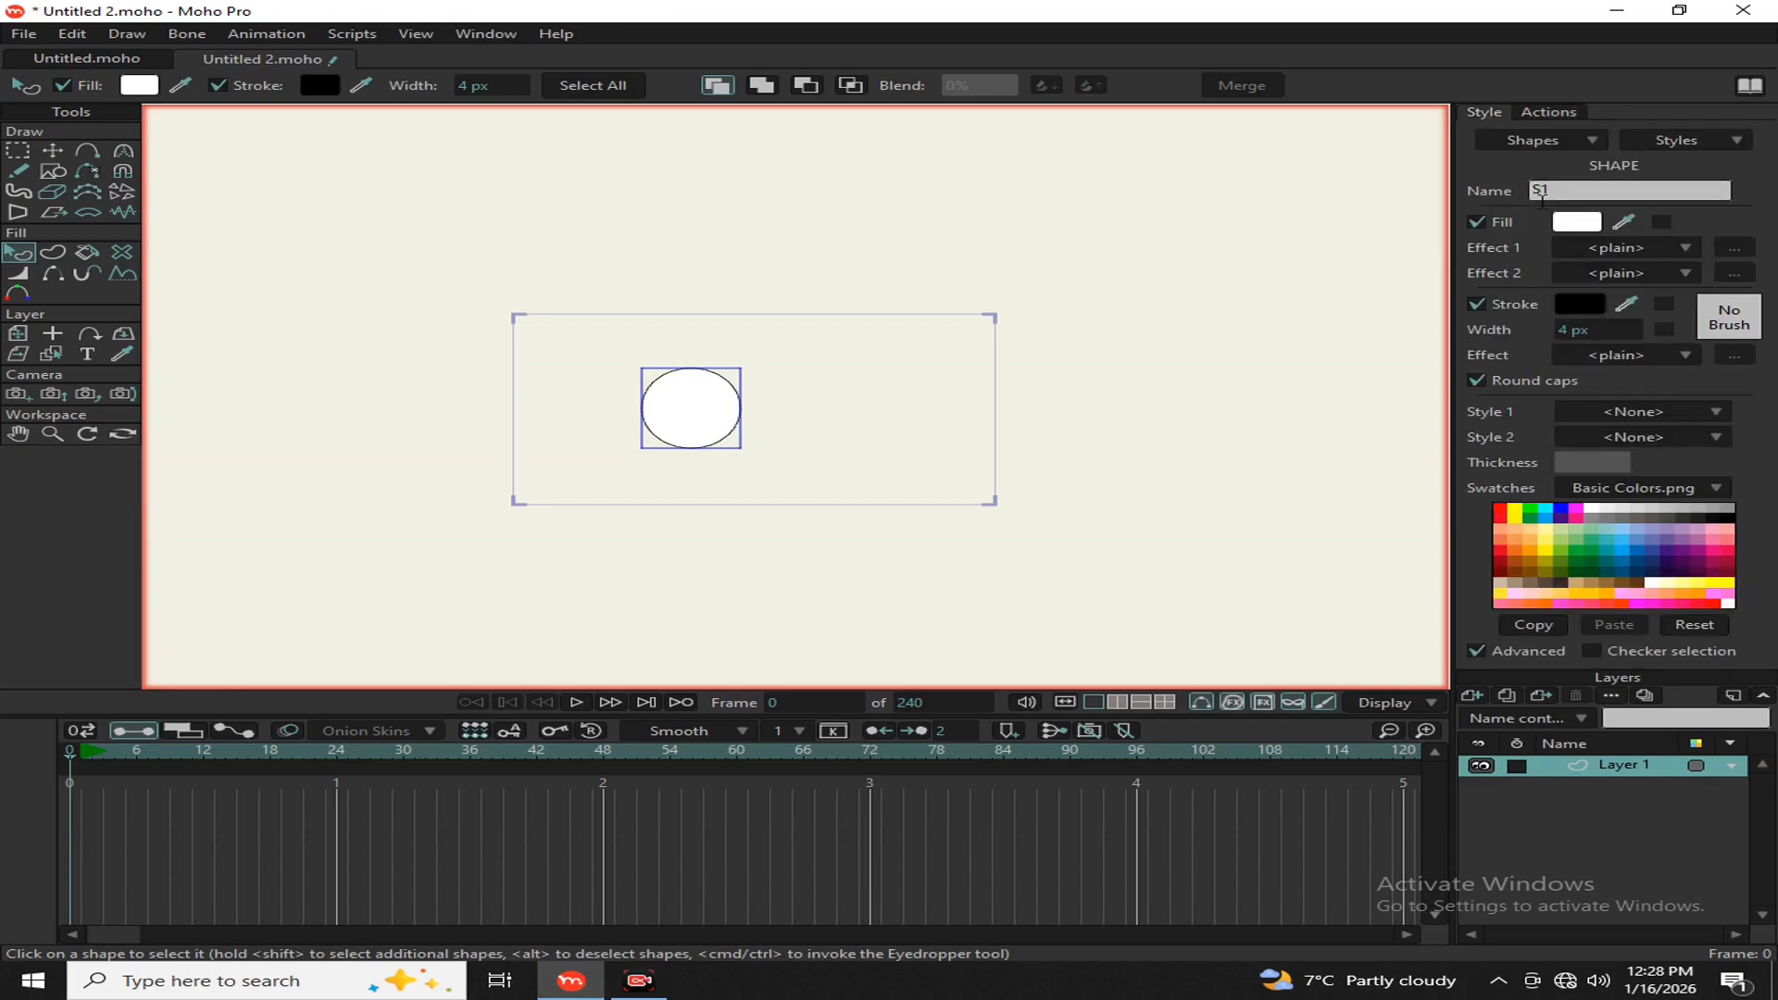
left_click(1645, 563)
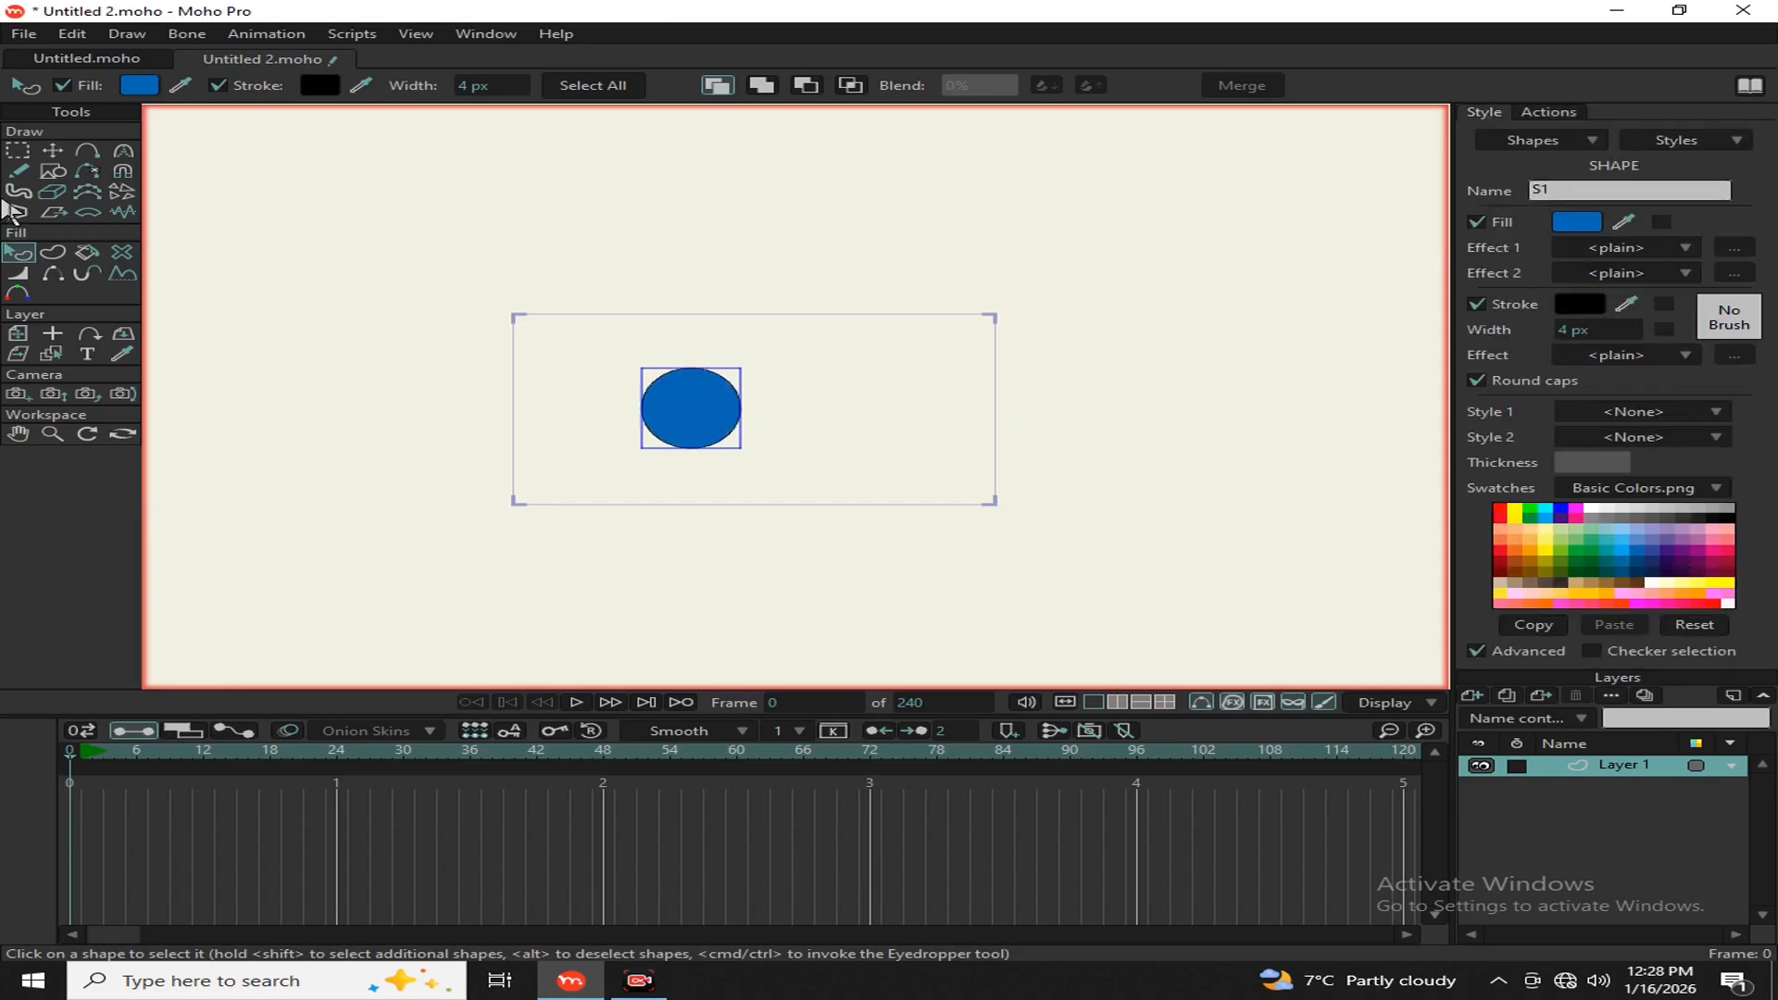
Step: Stretch the blue oval very slightly wider with the Transform Points tool and deselect it
left_click(53, 150)
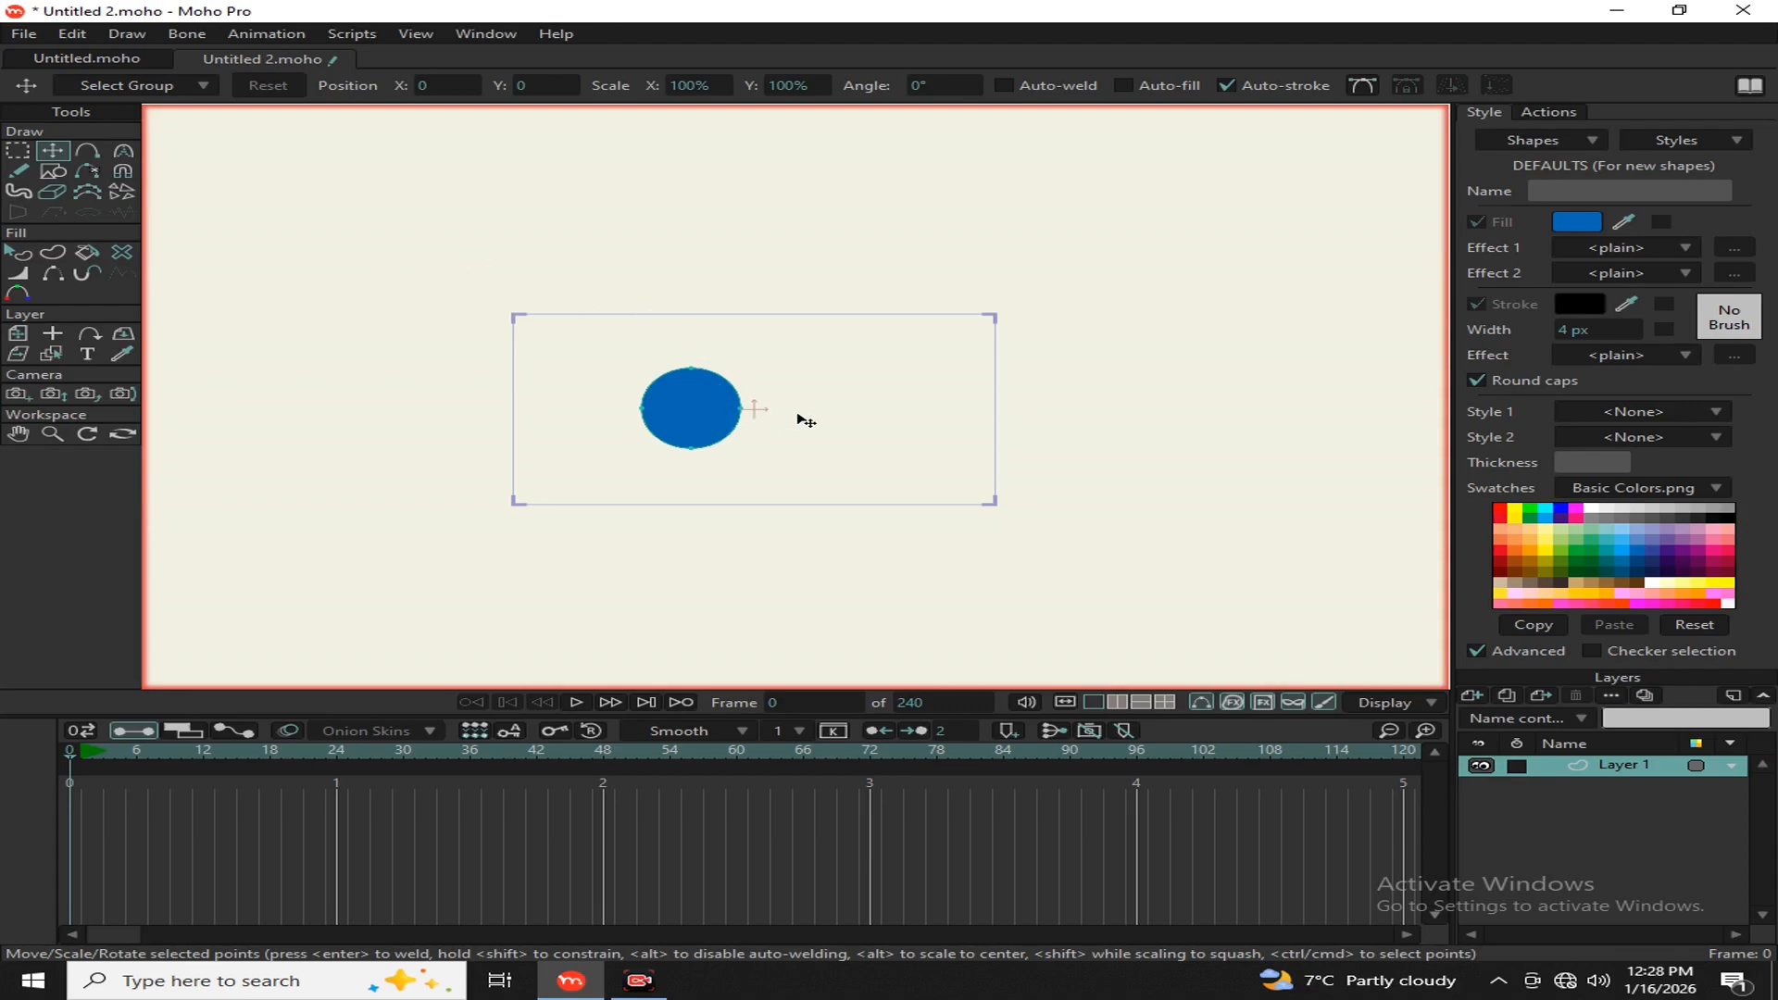
mouse_move(714, 416)
left_mouse_down()
mouse_move(738, 415)
mouse_move(717, 417)
left_mouse_up()
left_click(872, 478)
Step: Track the camera sideways and vertically to a position of about X 0.28, Y -0.10
left_click(19, 408)
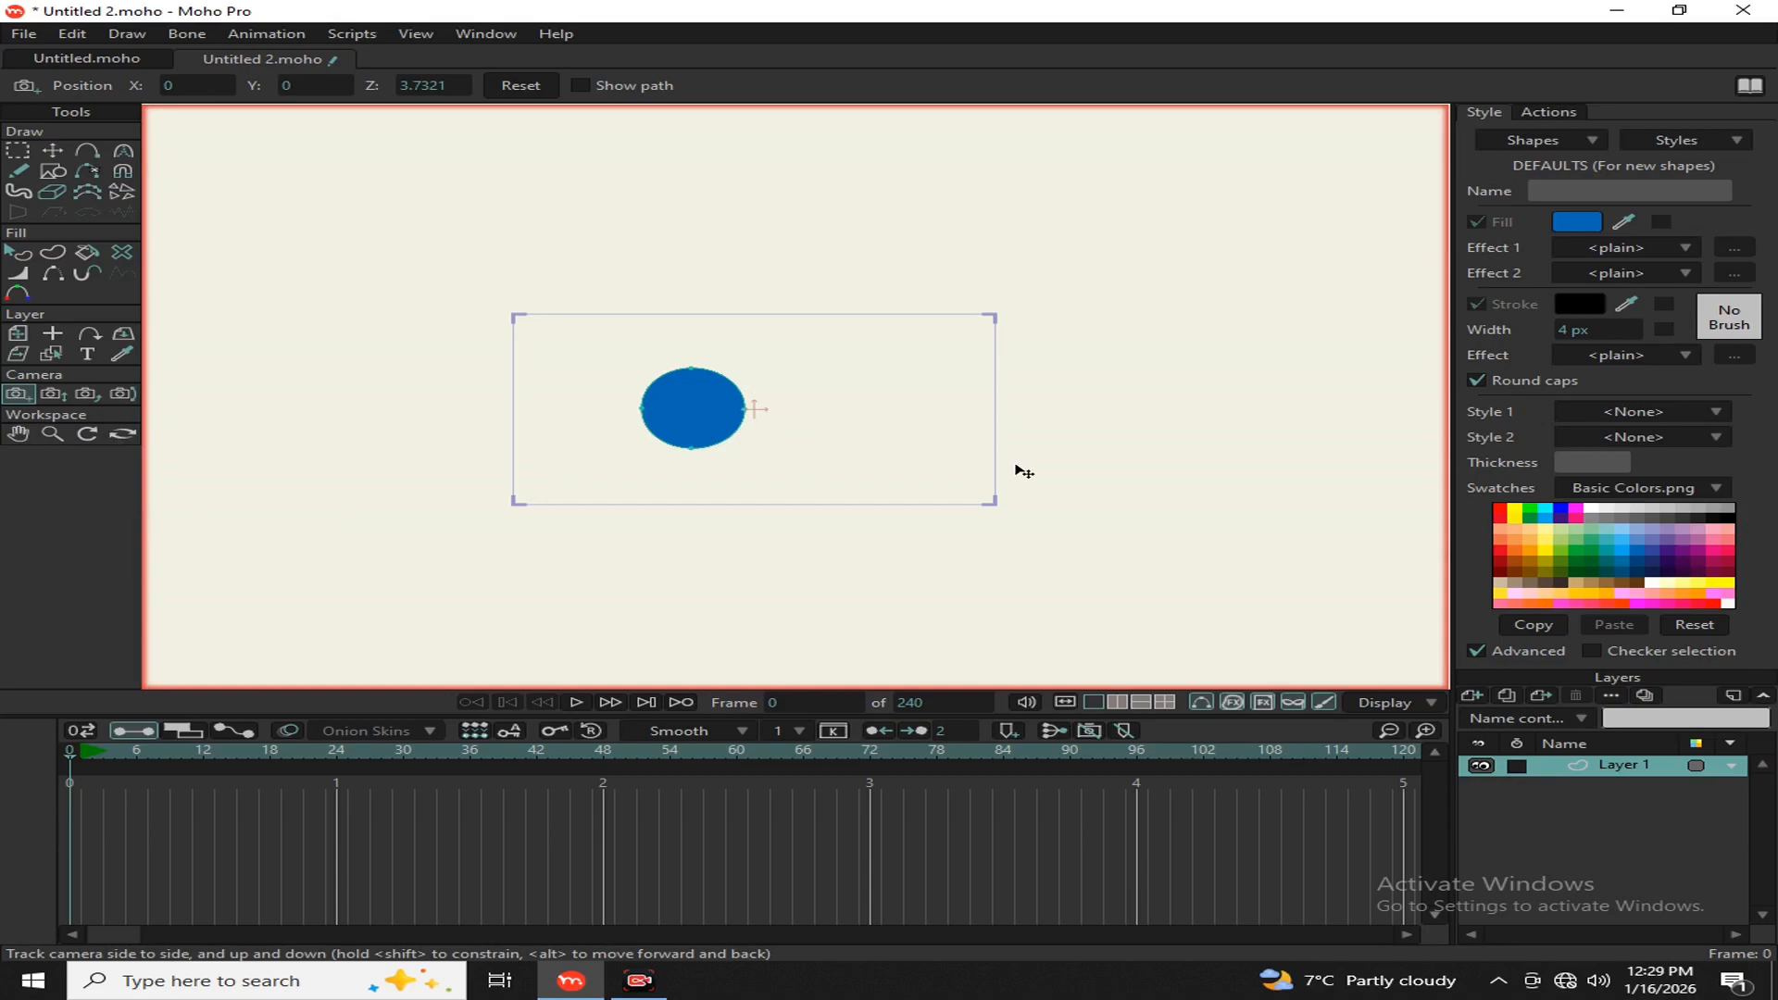
left_click_drag(1019, 469, 804, 430)
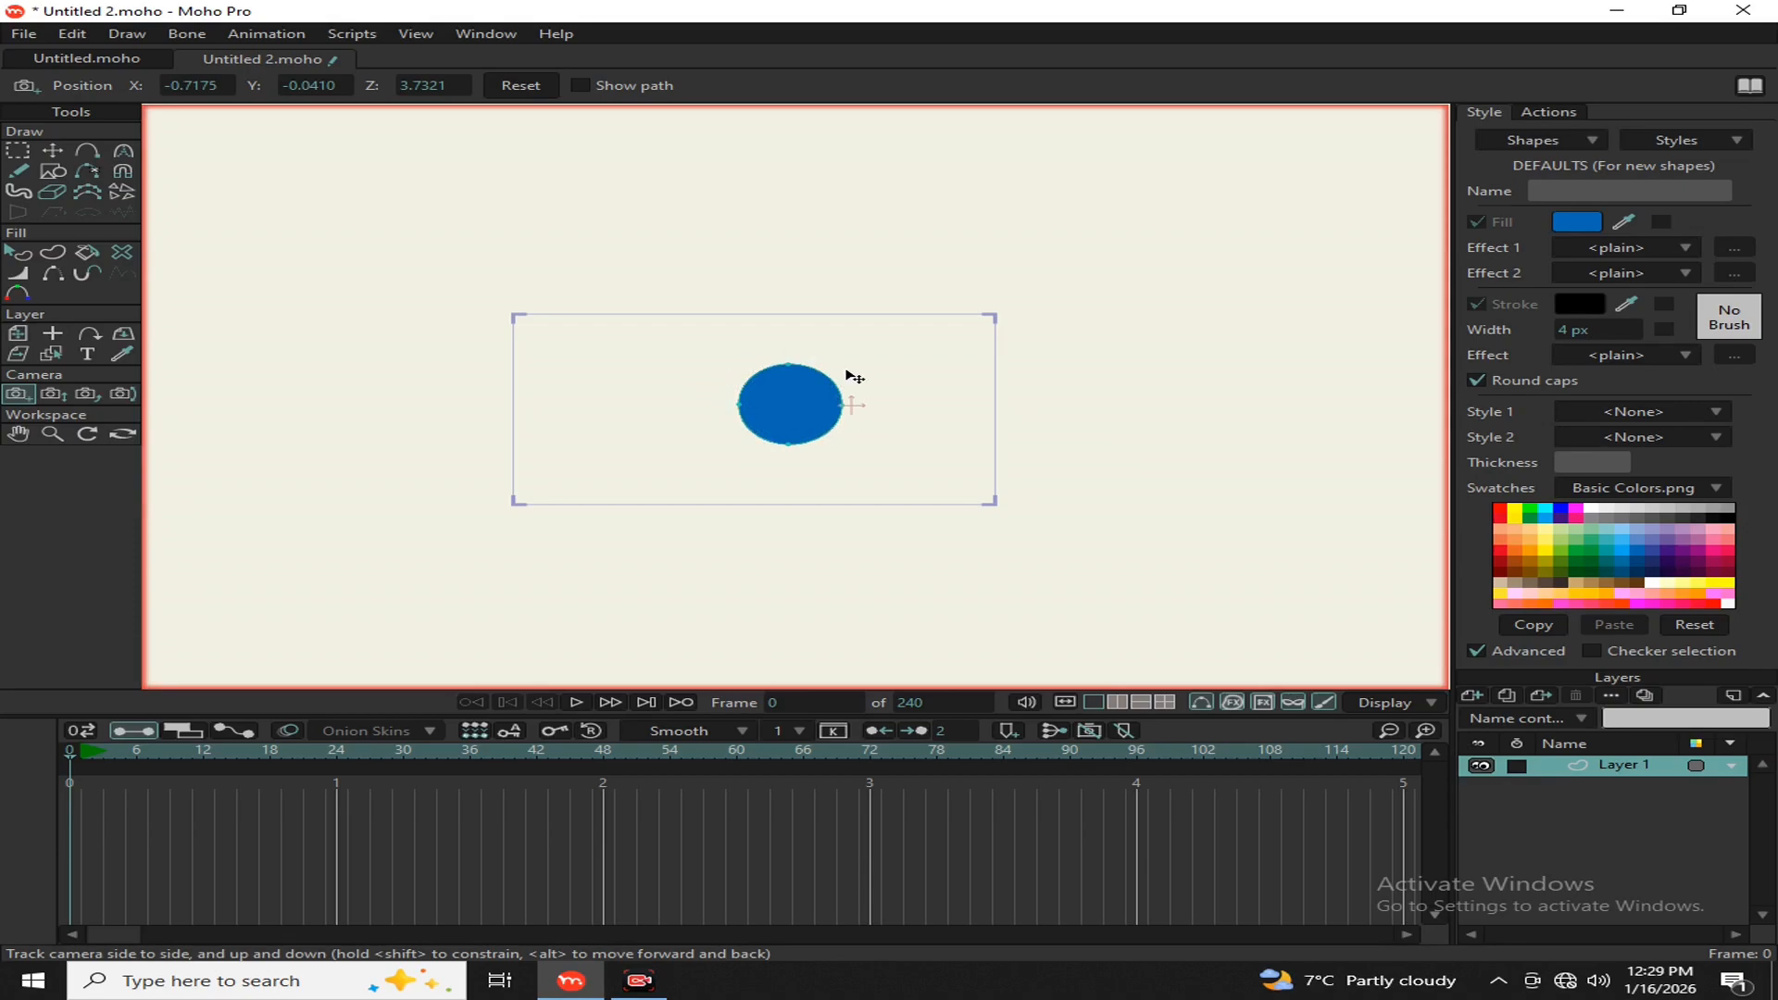
left_click_drag(954, 434, 845, 437)
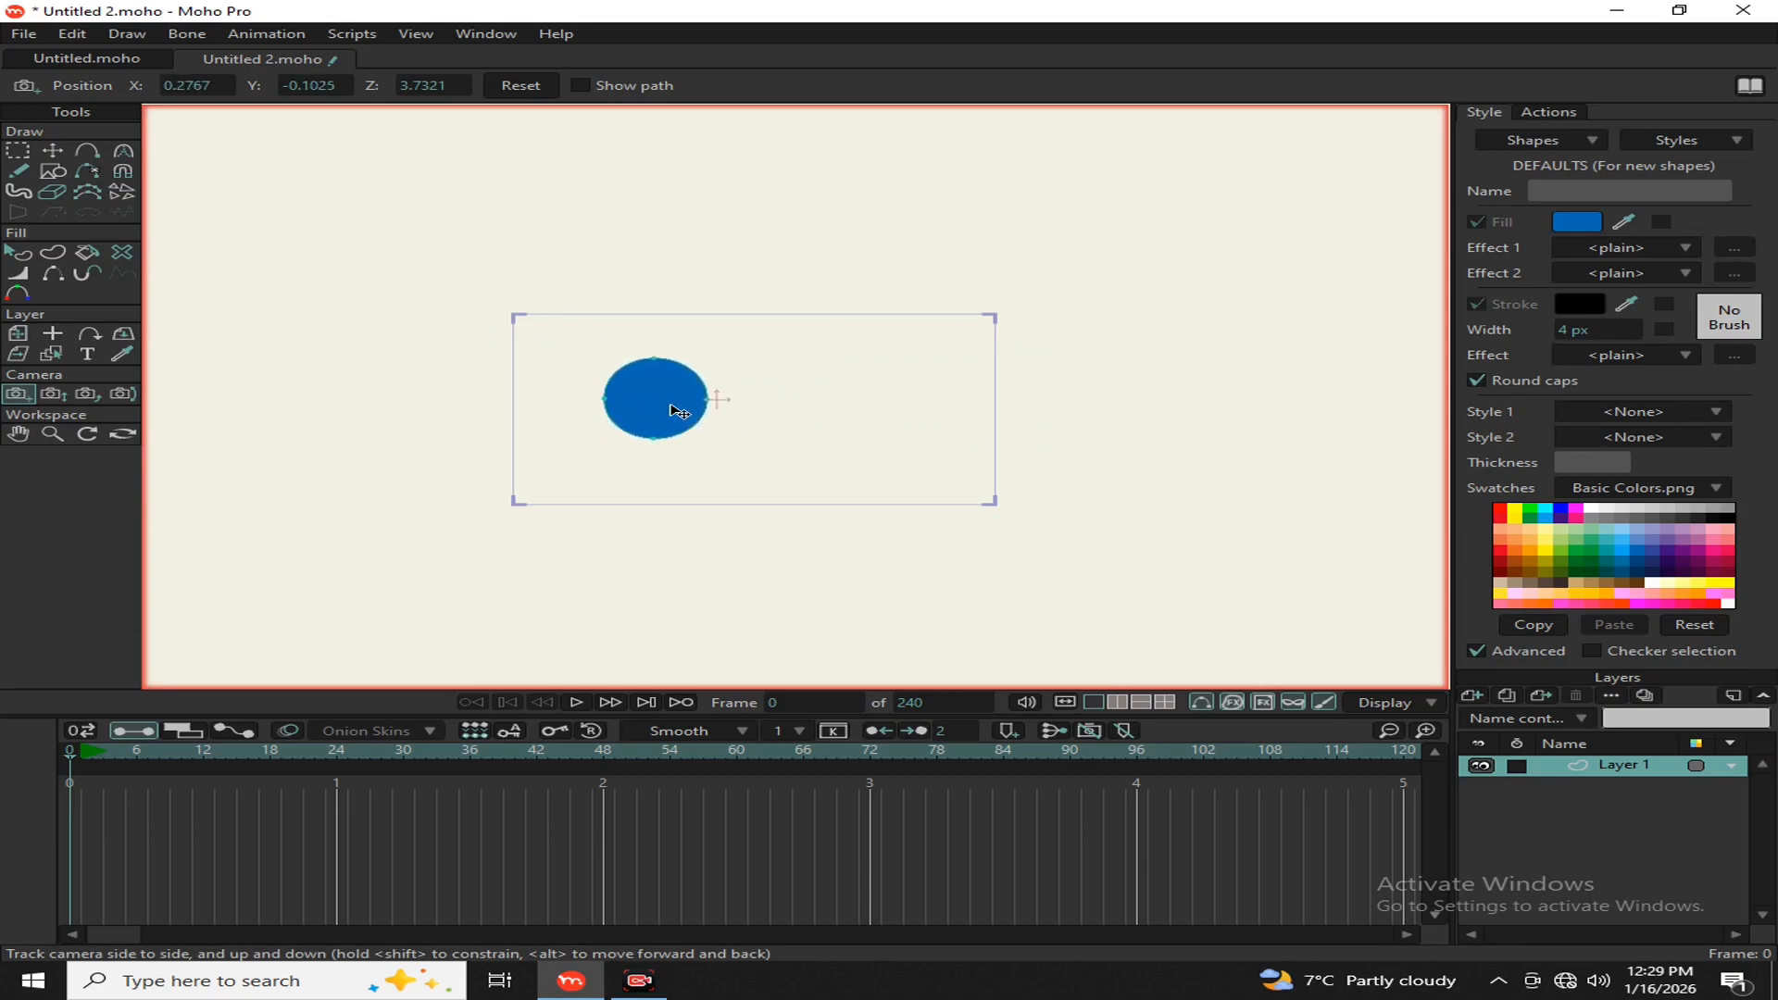
Step: Duplicate the blue oval and place the copy beside it on the right, leaving a gap between them
left_click(53, 150)
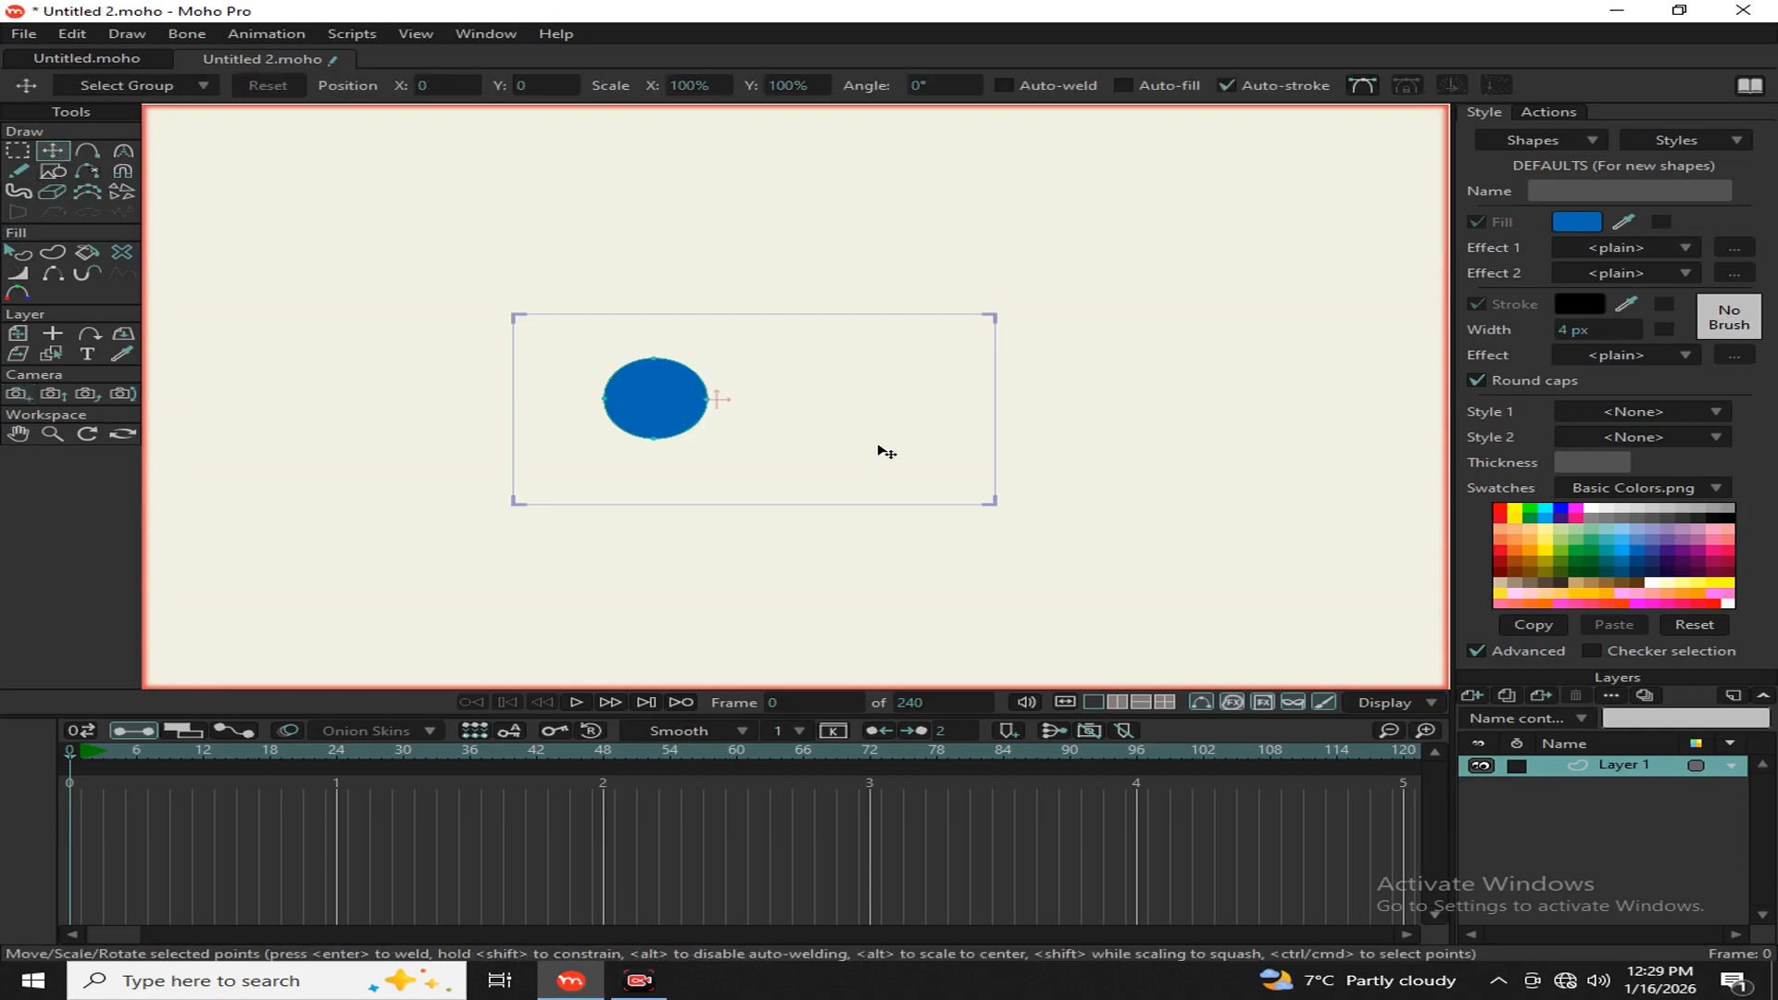
left_click(659, 415)
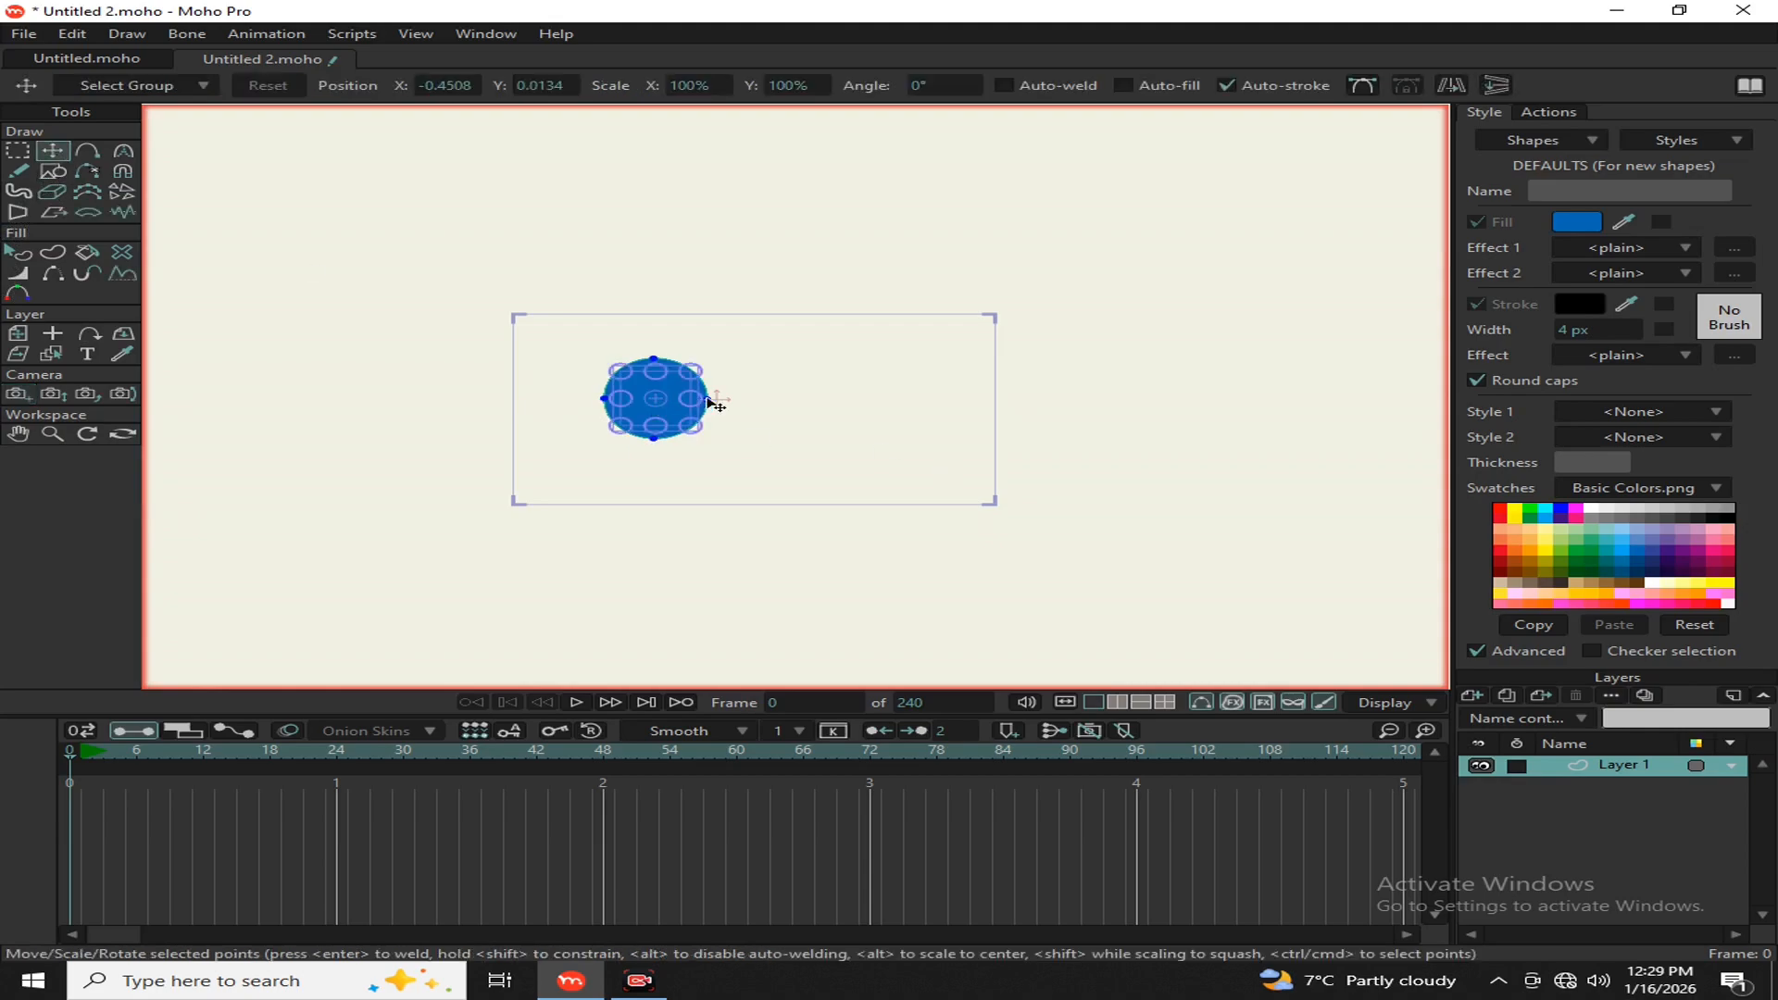
key("ctrl+c")
key("ctrl+v")
left_click_drag(709, 401, 822, 401)
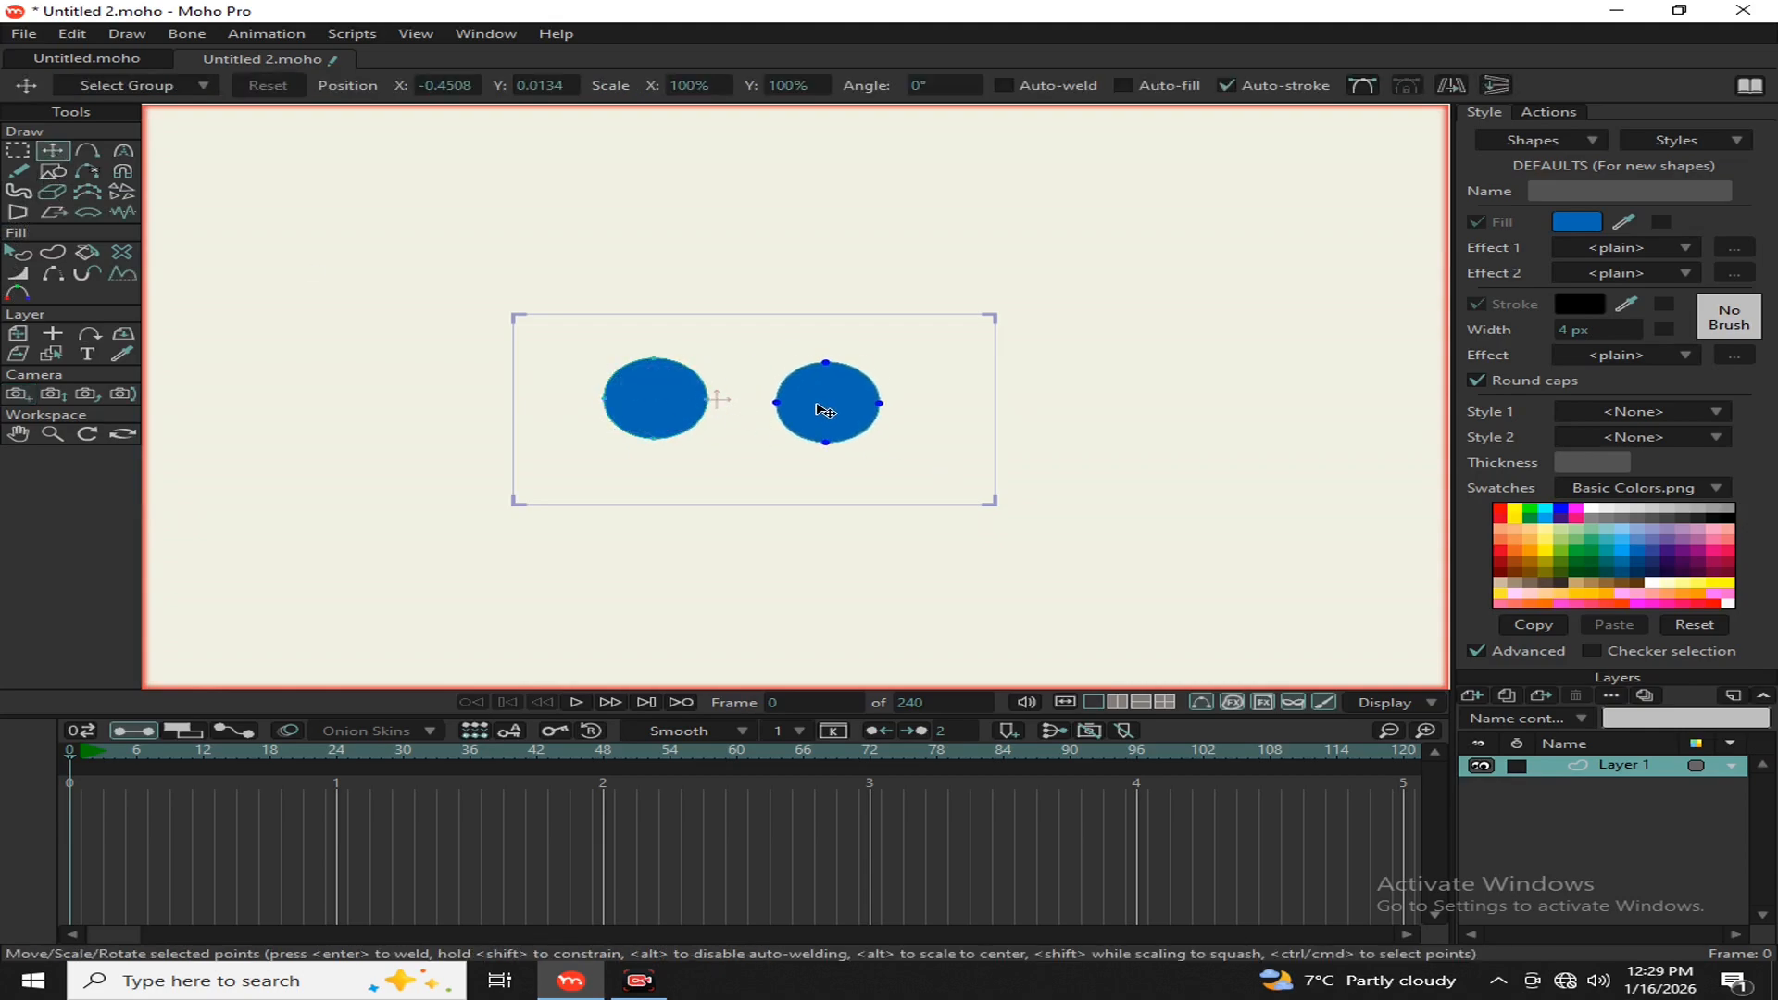
left_click(1244, 389)
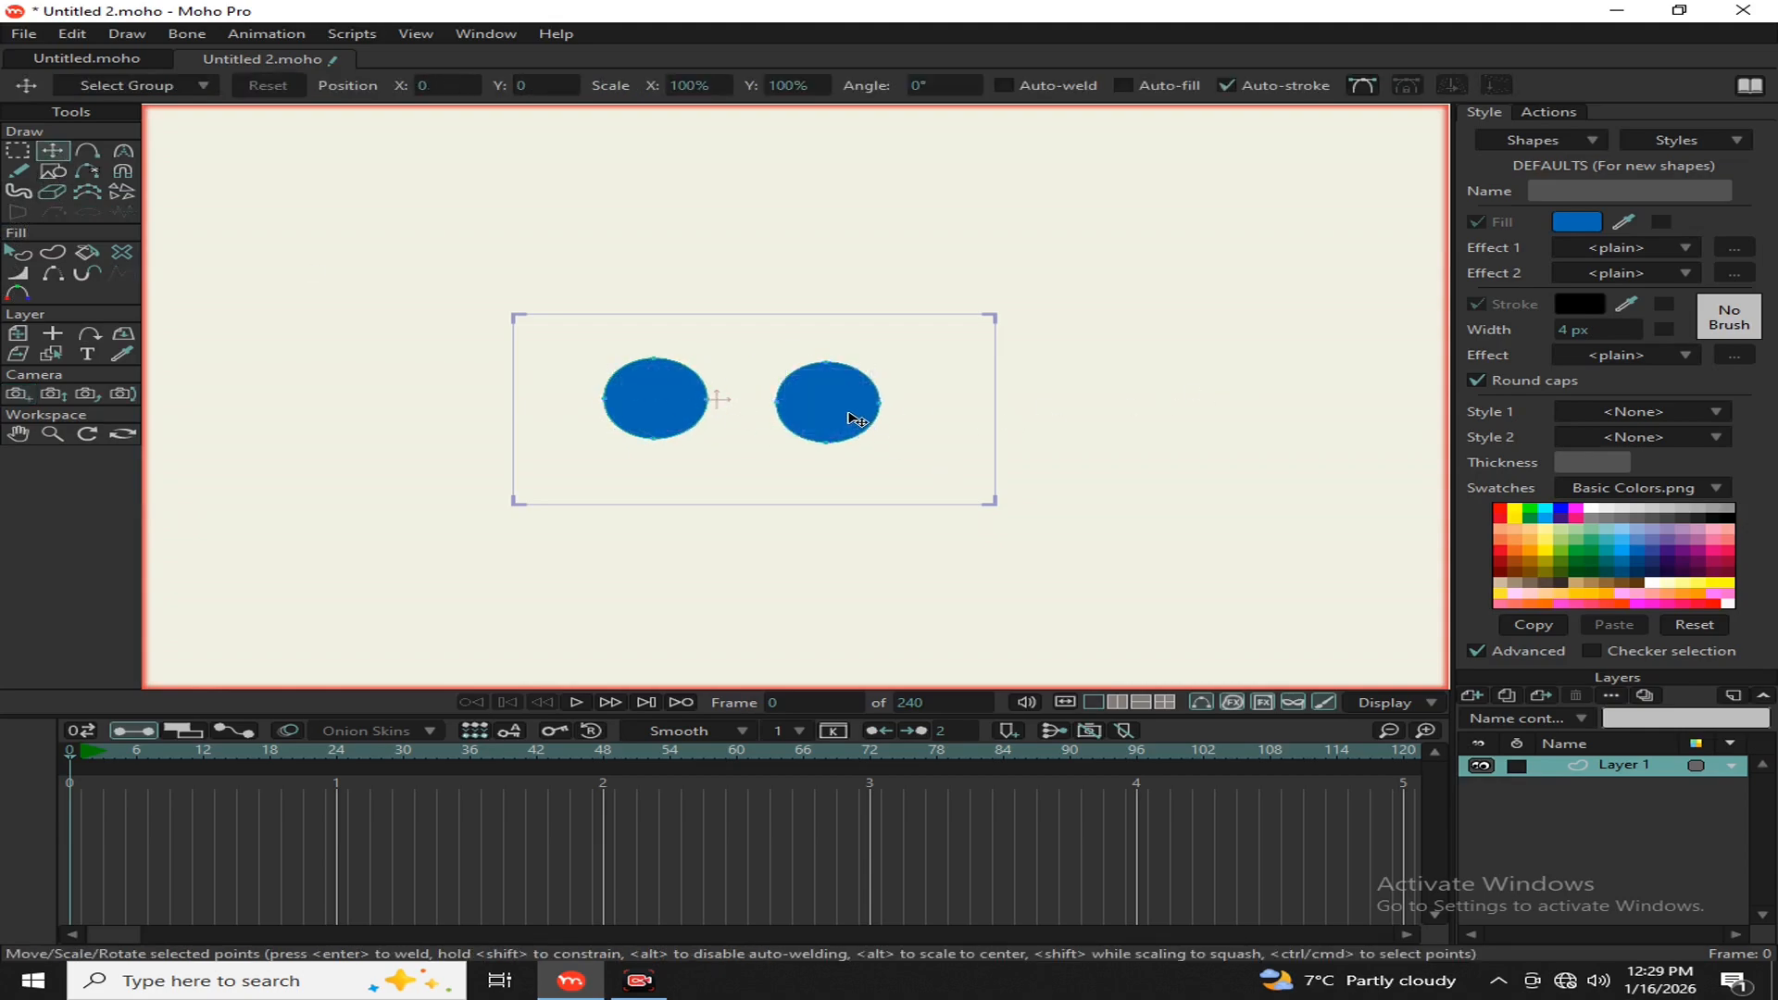
Step: Track the camera to about X 0.16, Y -0.15 and zoom it to about a 32.5° vertical field of view
left_click(18, 393)
left_click_drag(639, 429, 986, 452)
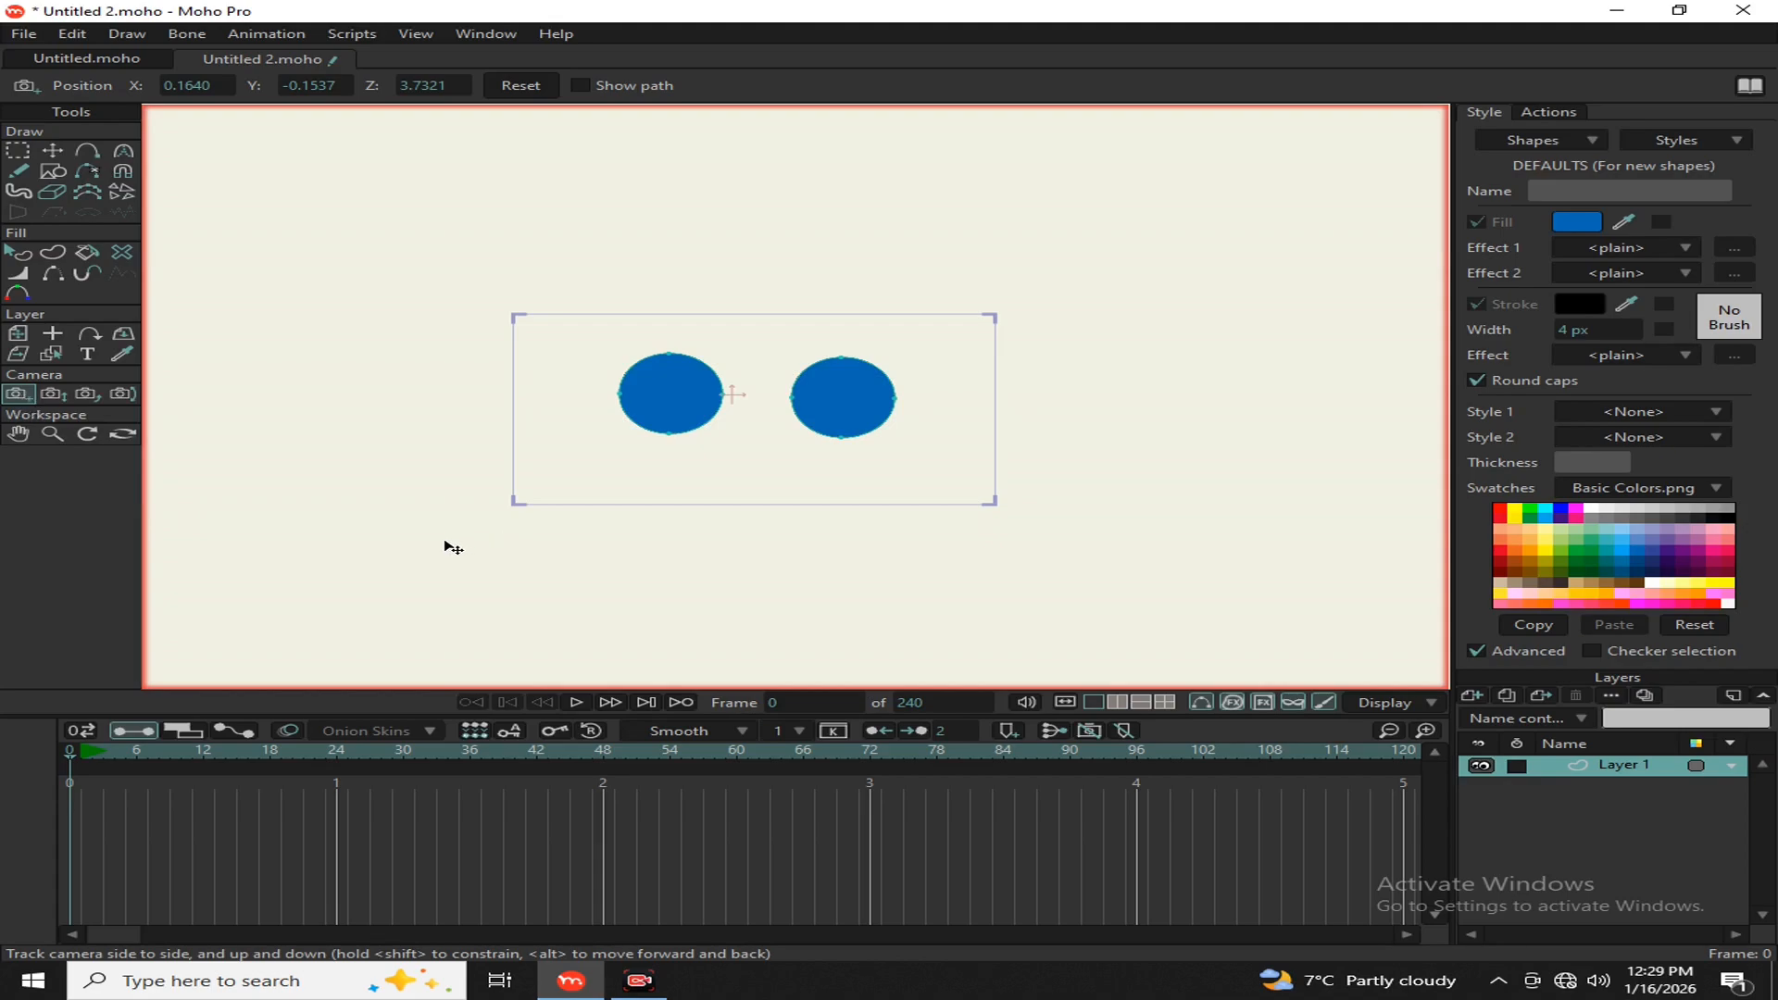
left_click(52, 395)
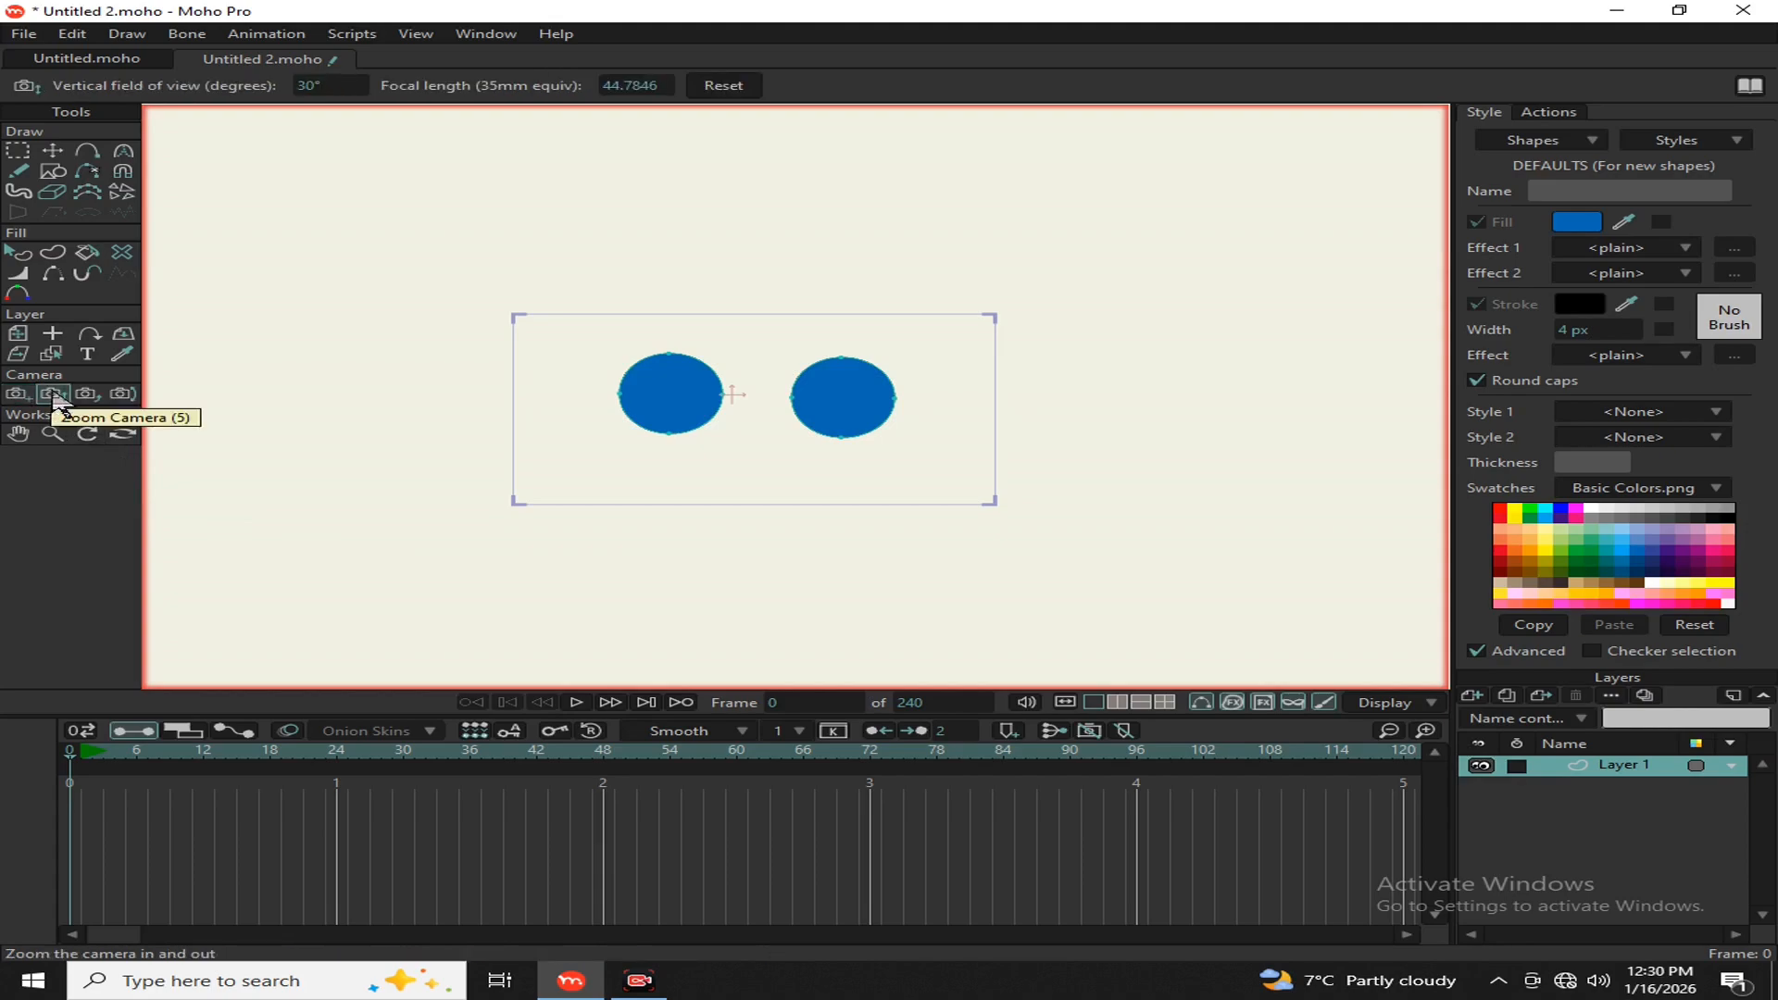
left_click_drag(1018, 517, 313, 500)
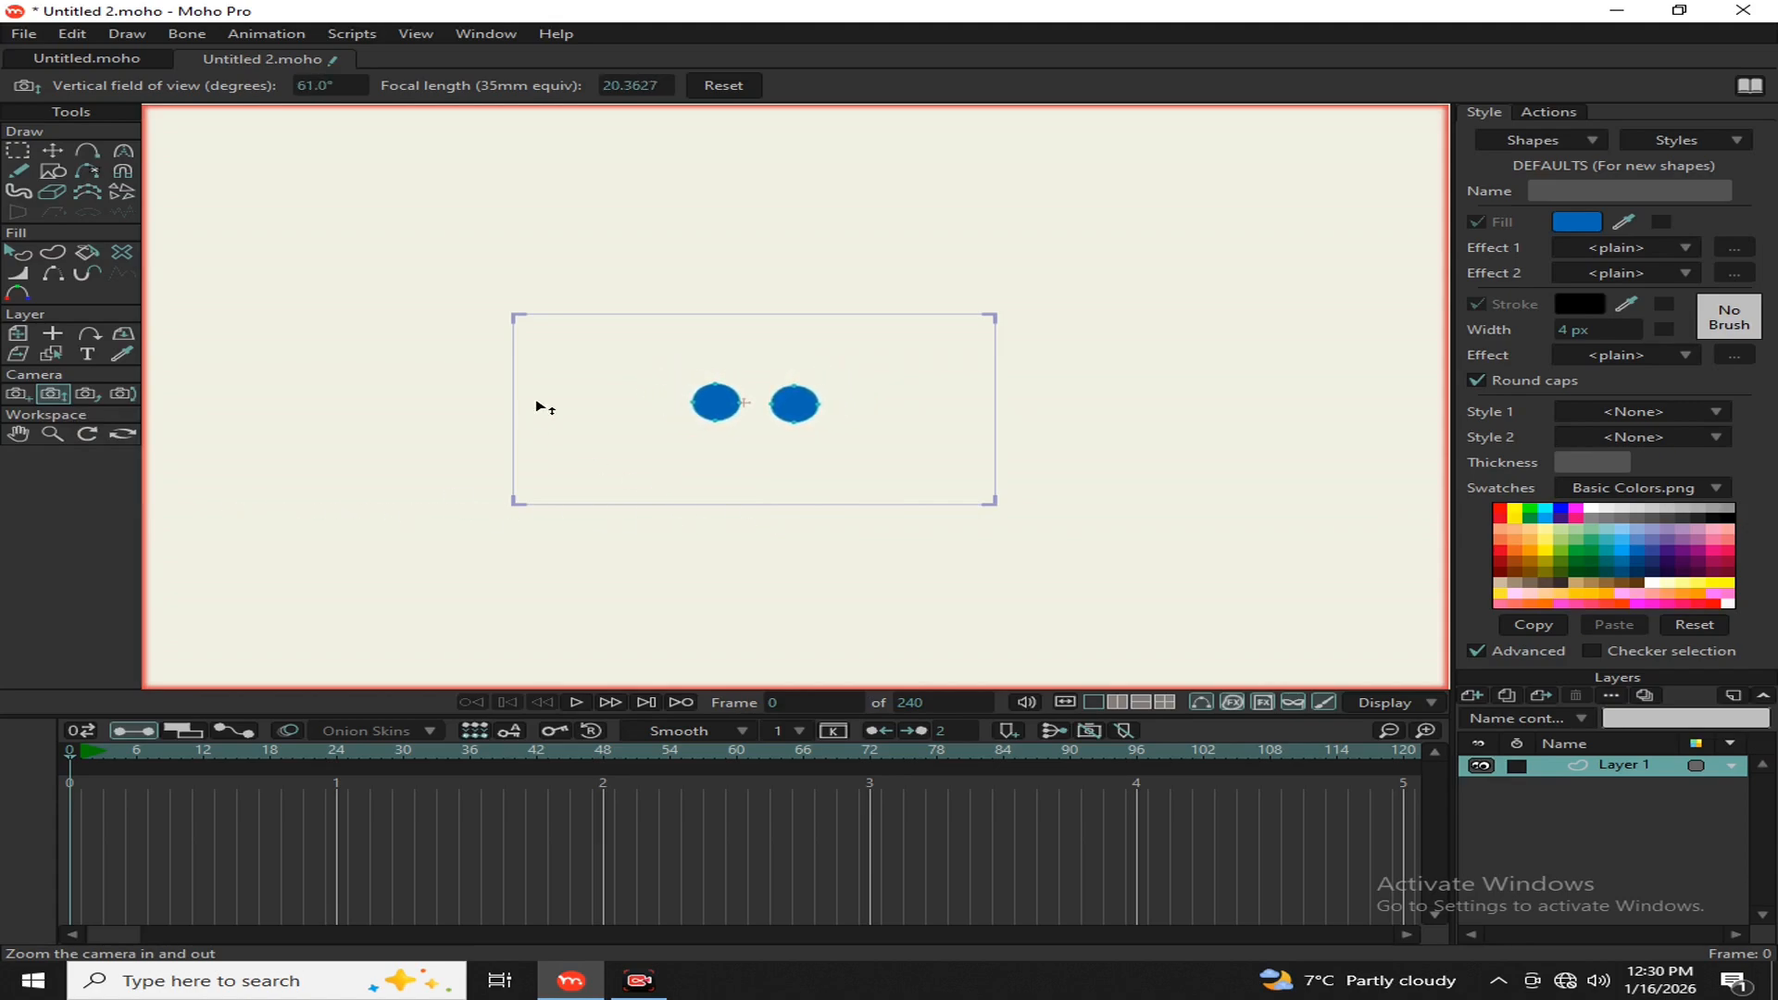
left_click_drag(936, 492, 1444, 486)
left_click_drag(670, 473, 895, 548)
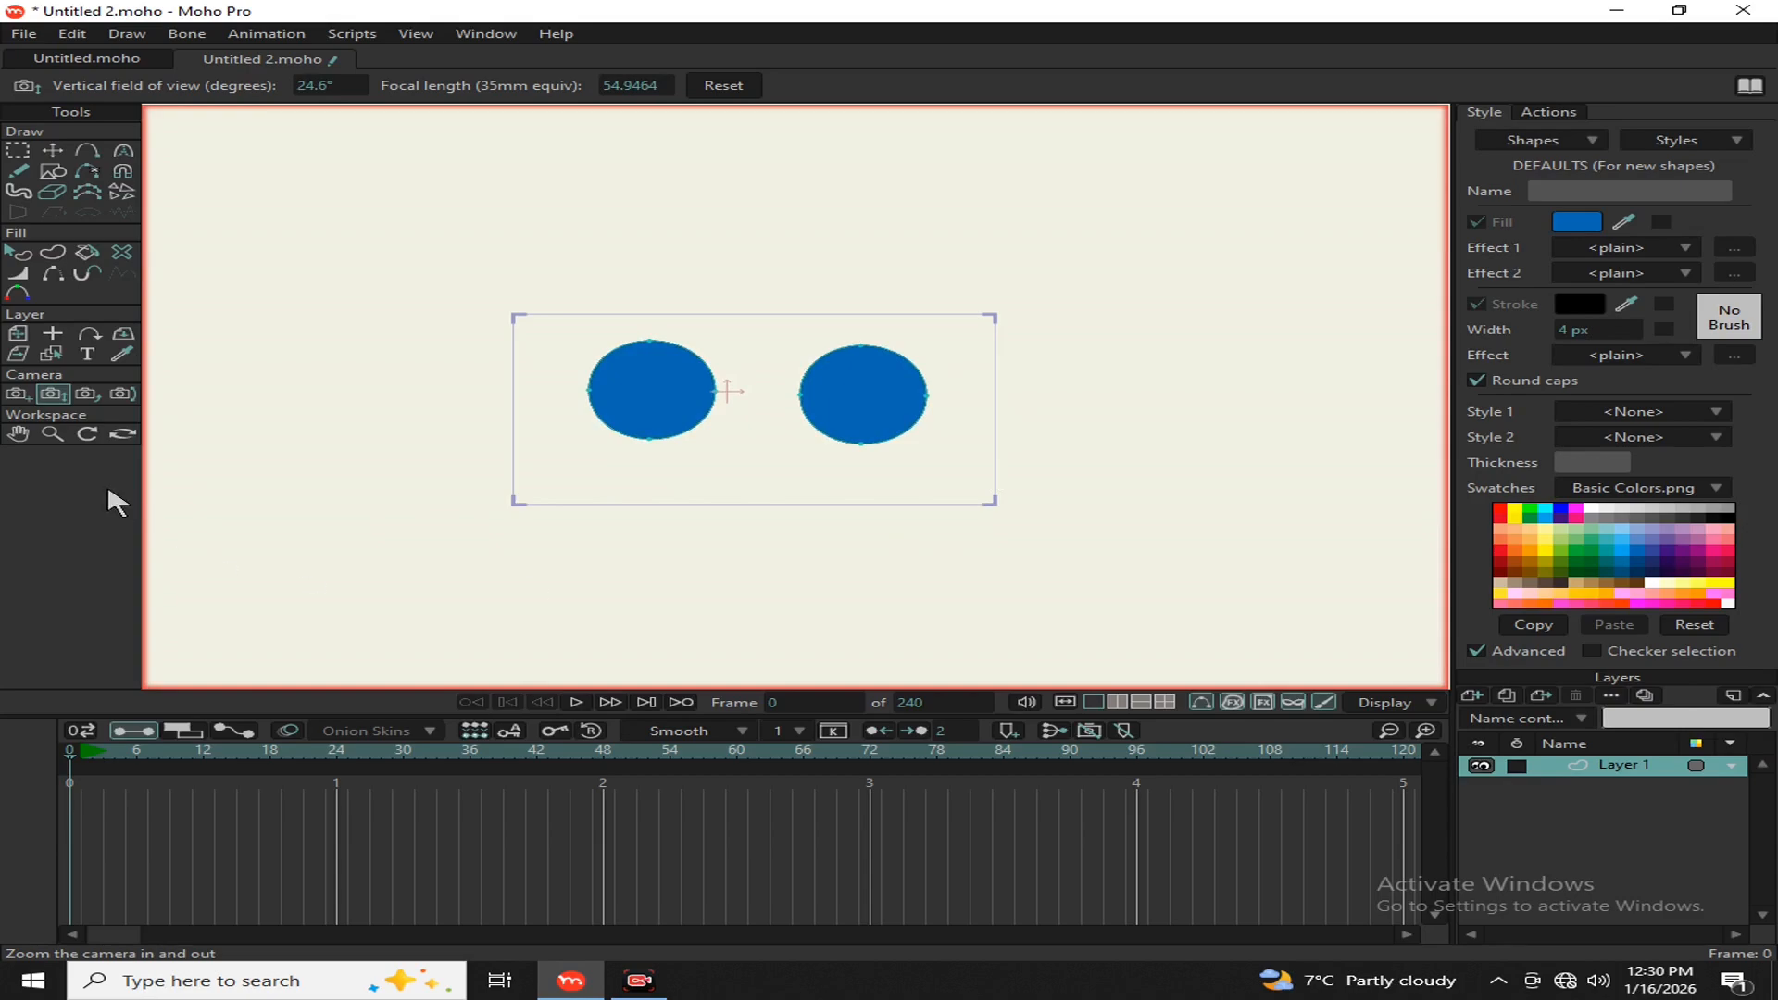
left_click_drag(1094, 535, 537, 560)
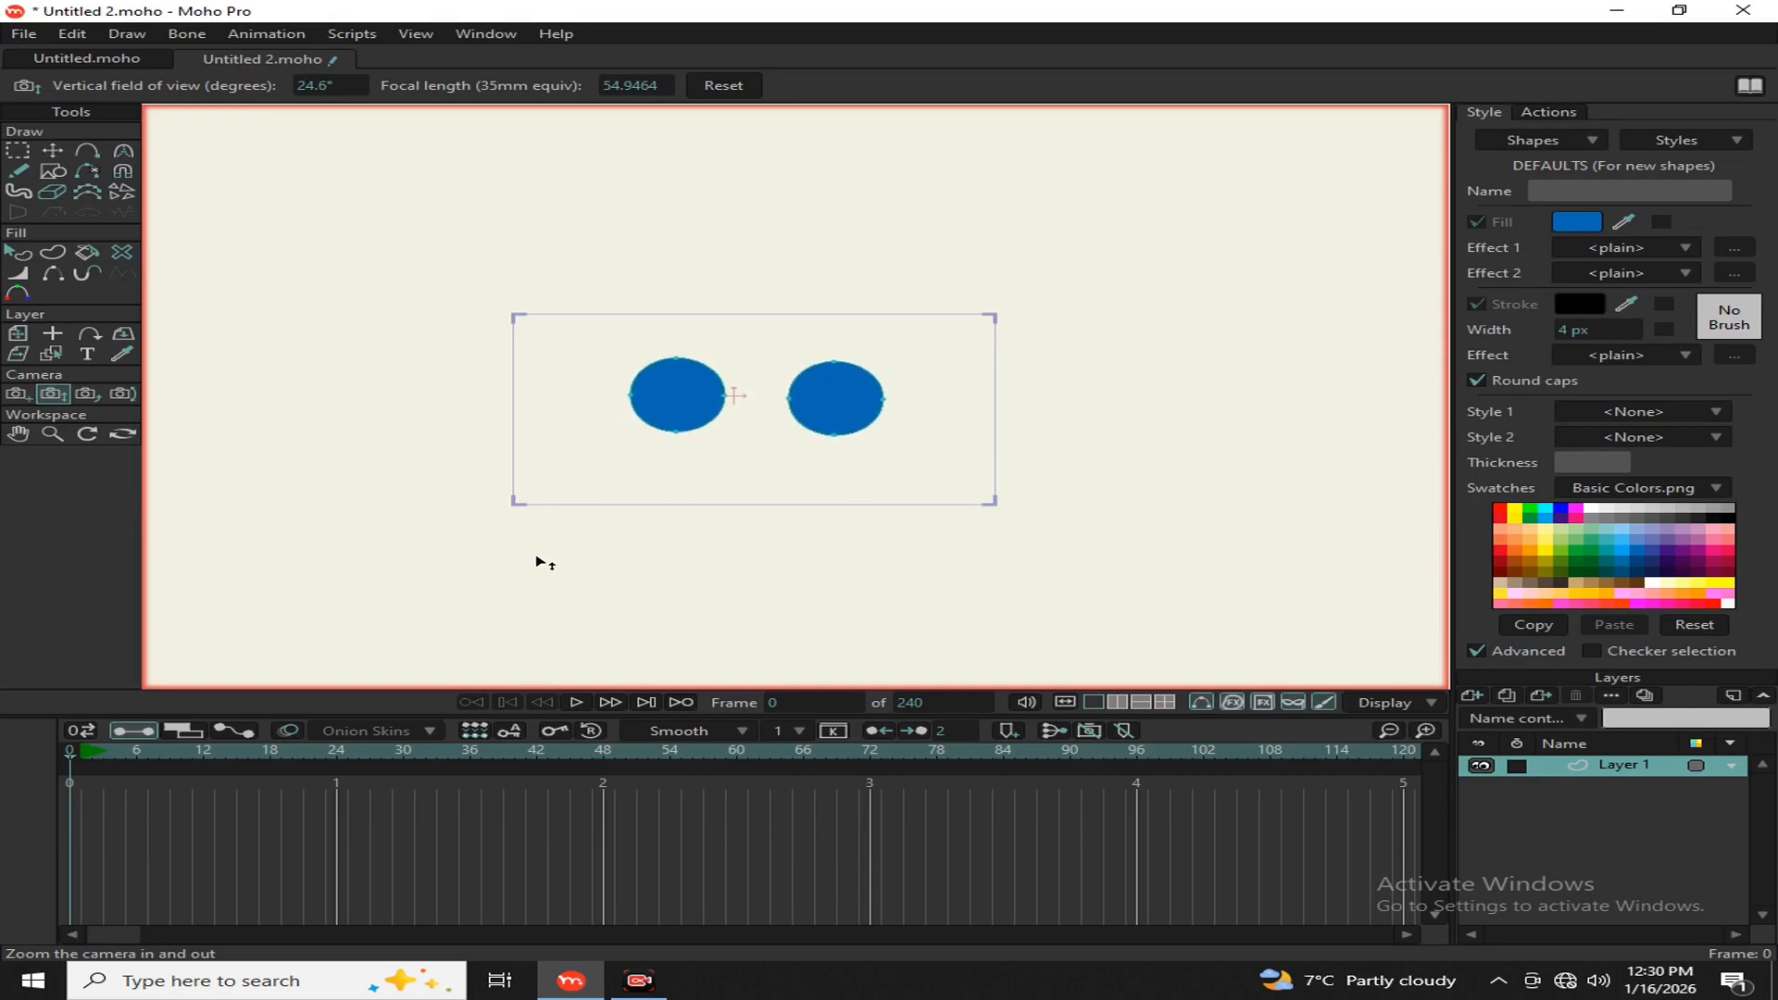
Step: Keyframe the camera zoom at frame 24 to about a 68.6° field of view and preview the animation from frame 0
left_click_drag(78, 765, 344, 778)
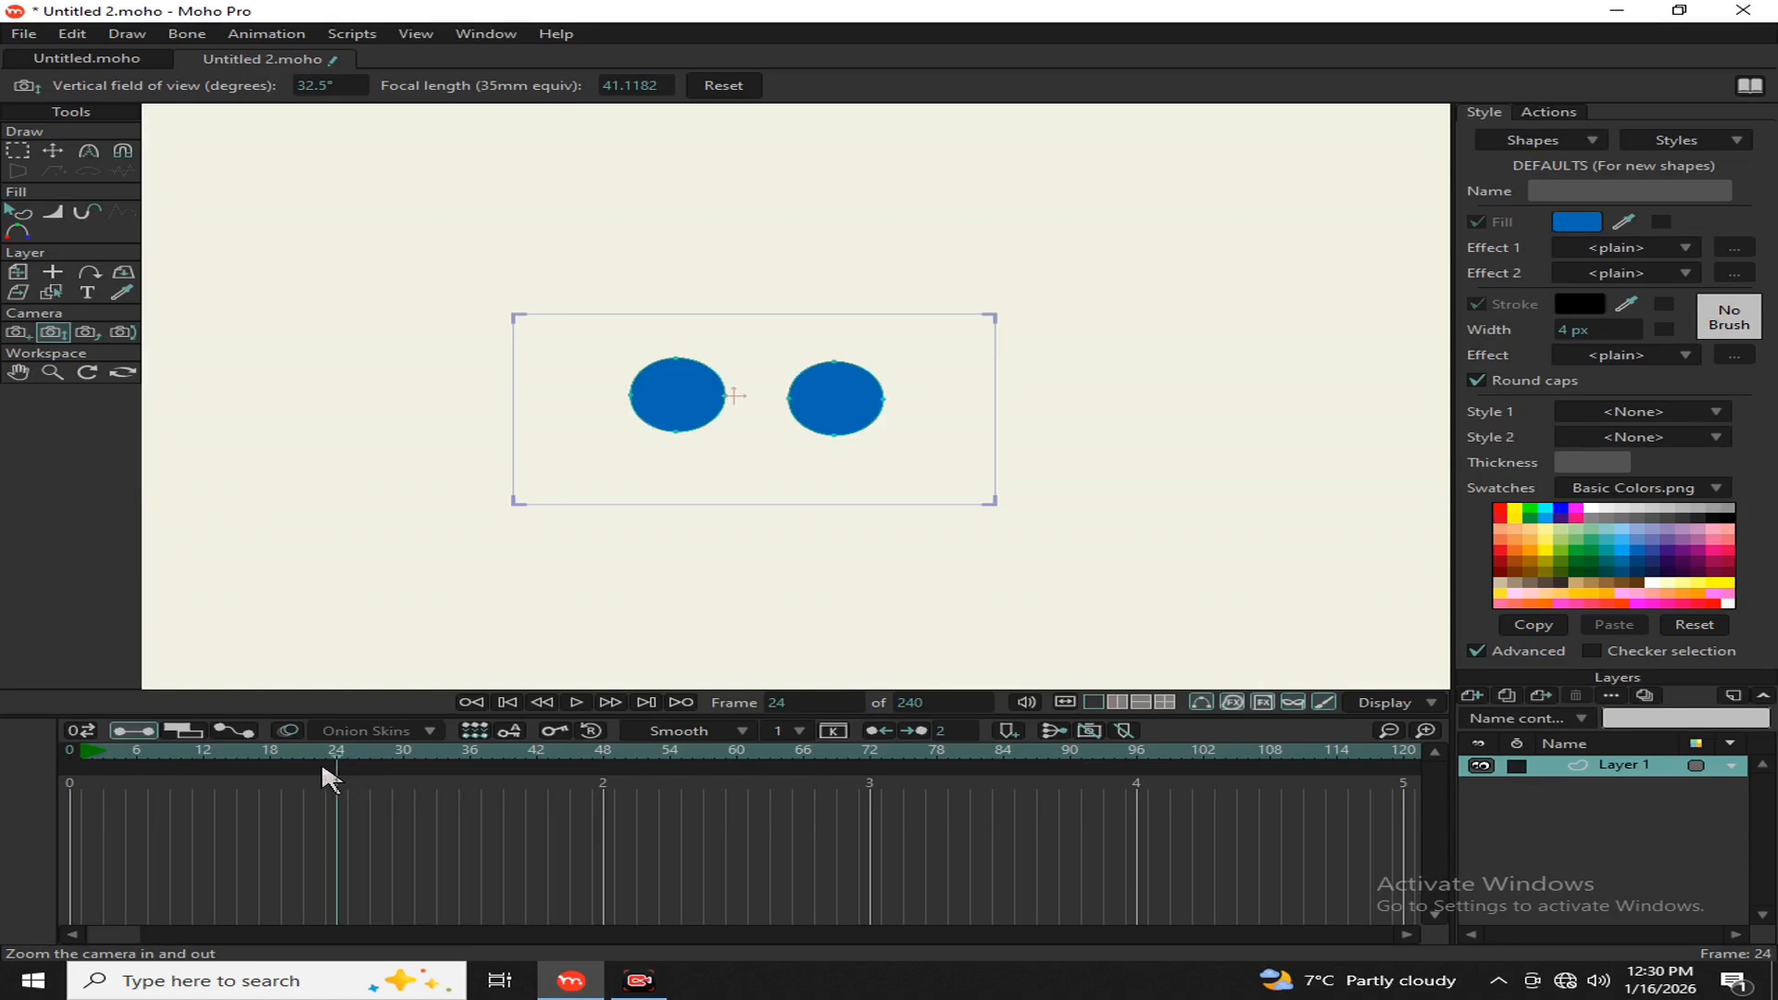
left_click_drag(1089, 542, 87, 564)
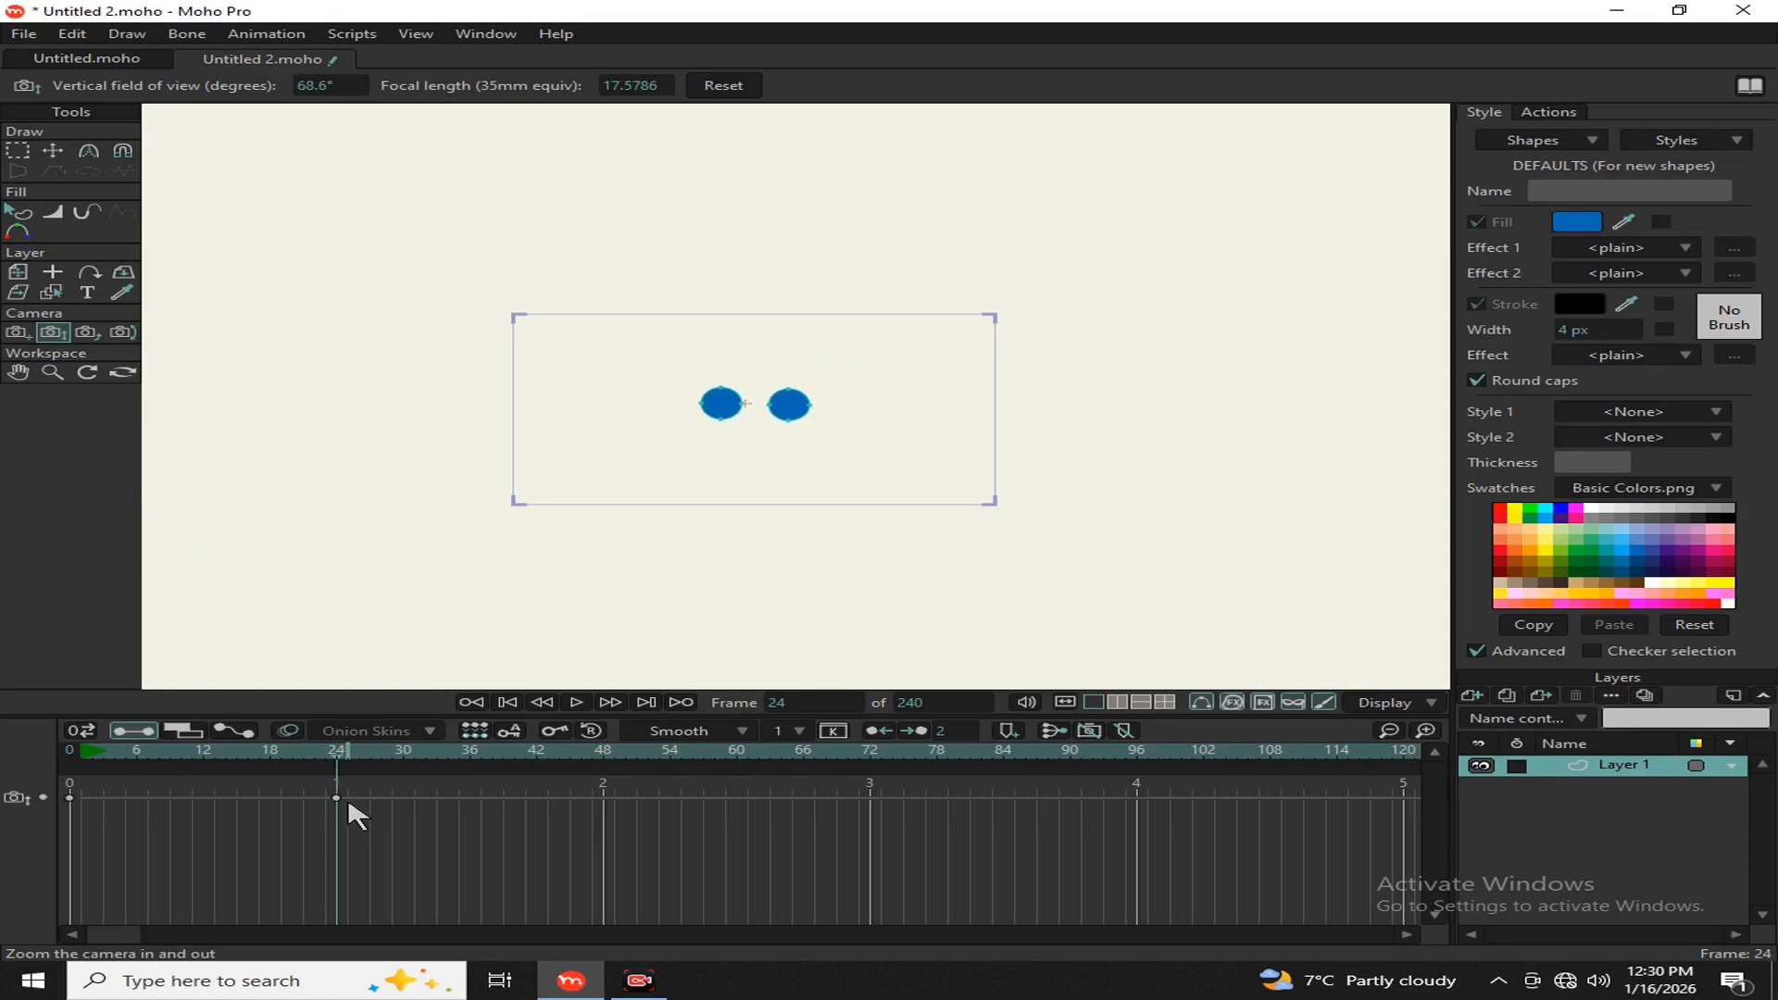
left_click_drag(321, 757, 53, 752)
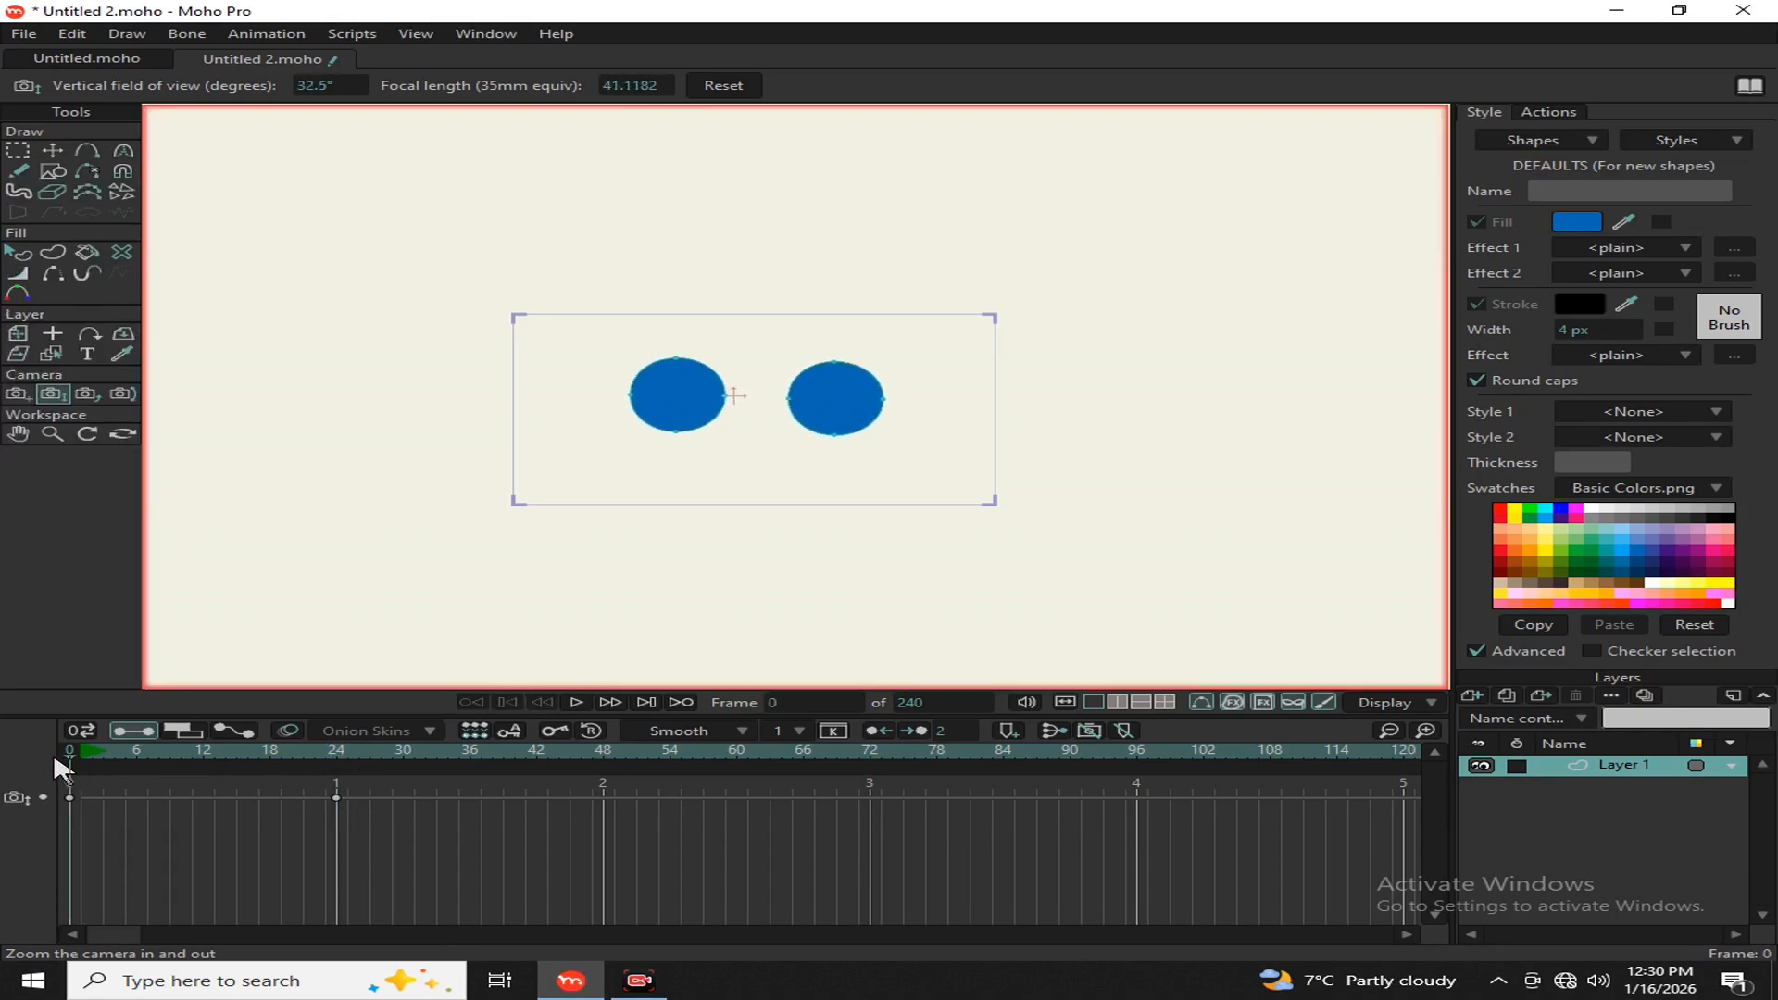
left_click(574, 705)
left_click(575, 706)
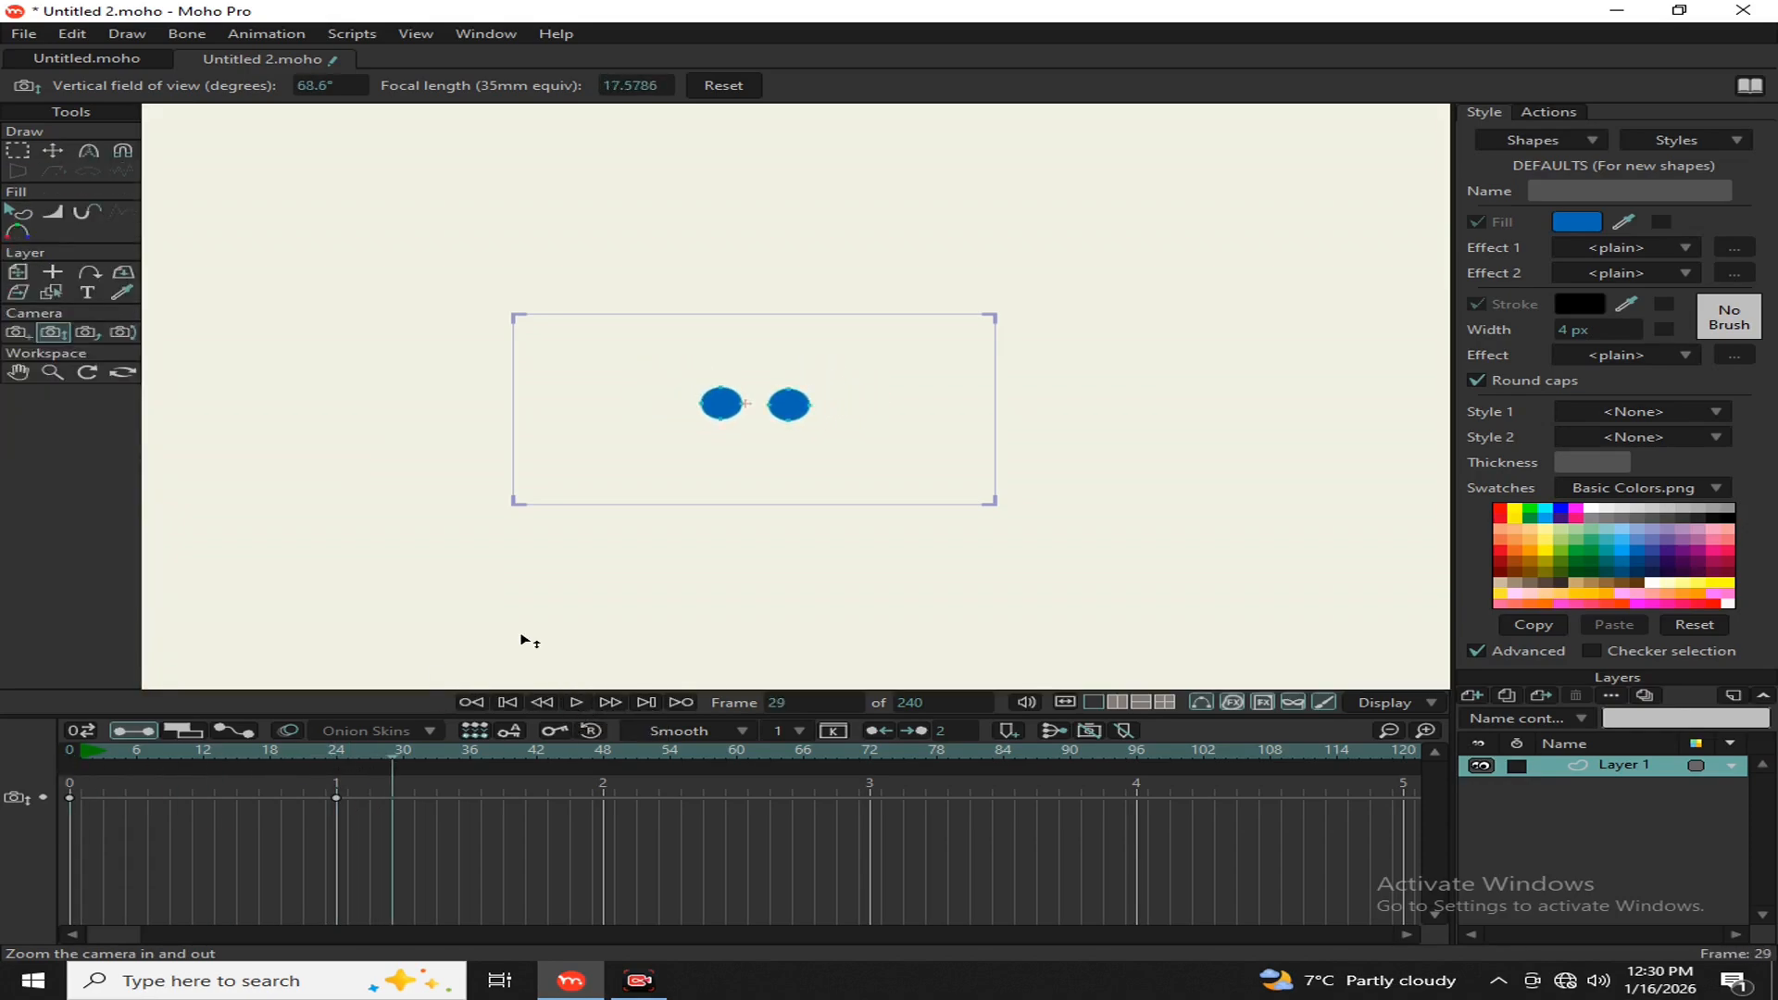
Step: Keyframe the camera tracking to about X -2.76, Y -0.07 at frame 48 and about X 3.37, Y -0.10 at frame 72
left_click_drag(408, 766, 611, 778)
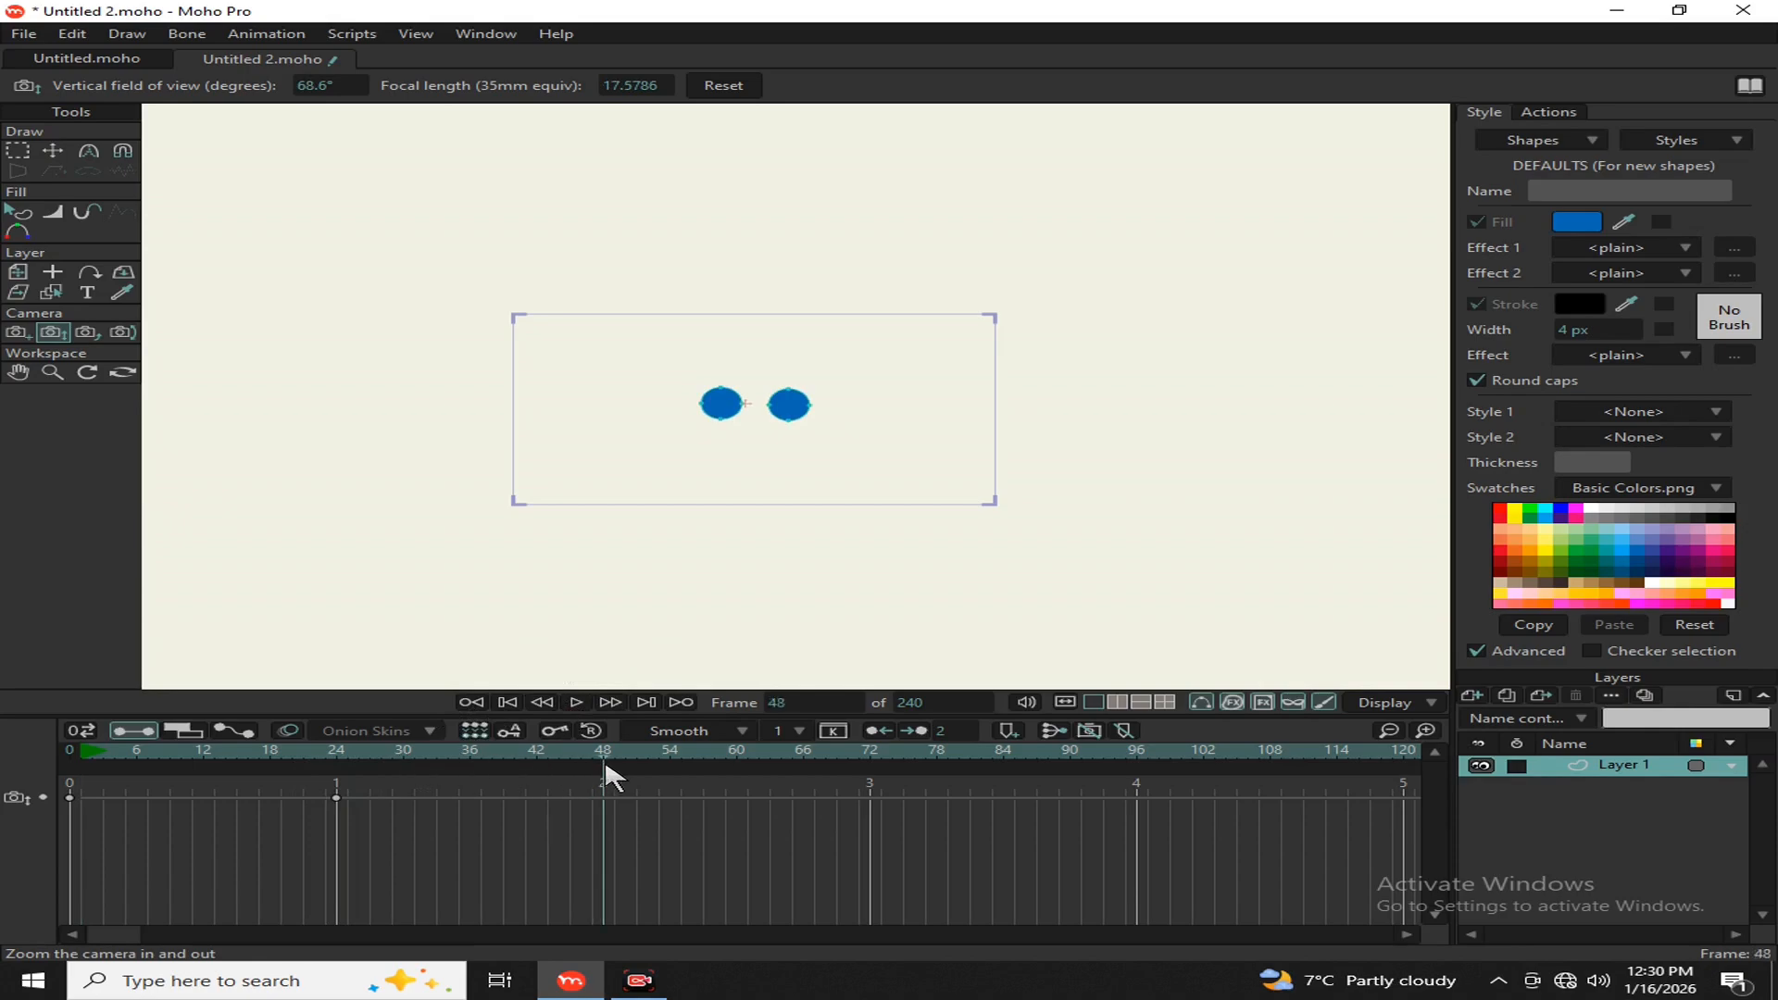
left_click(18, 333)
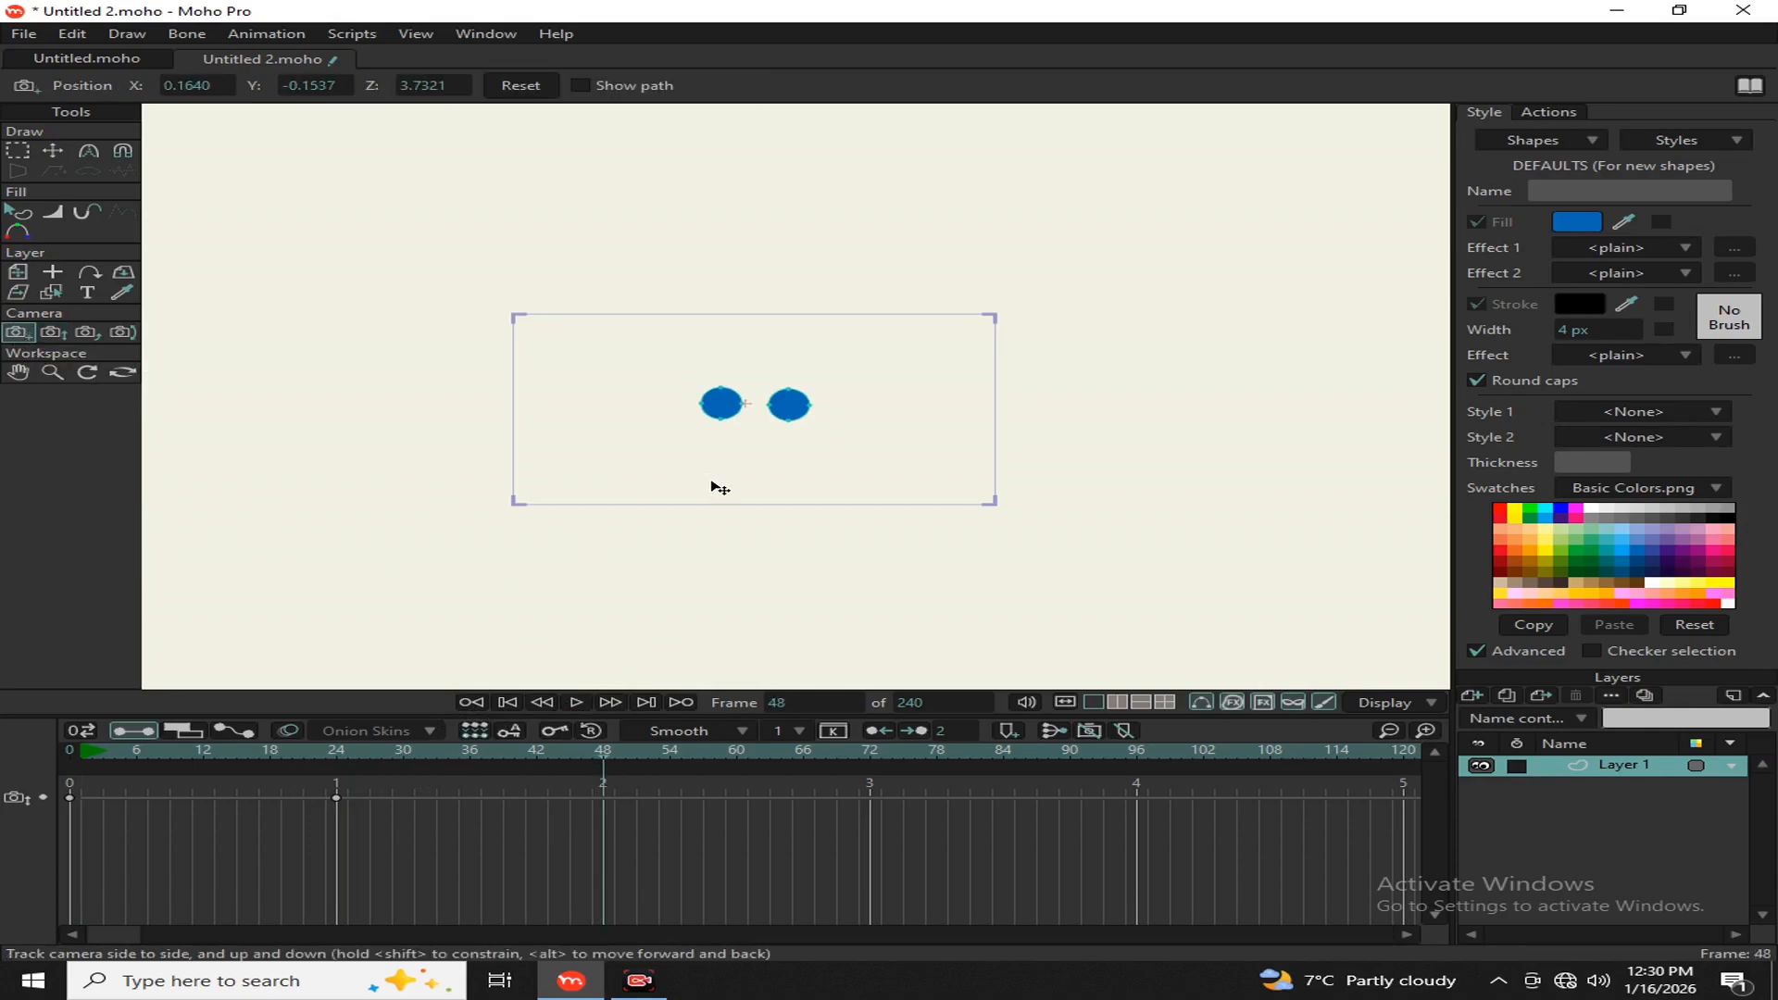
left_click_drag(629, 489, 1016, 492)
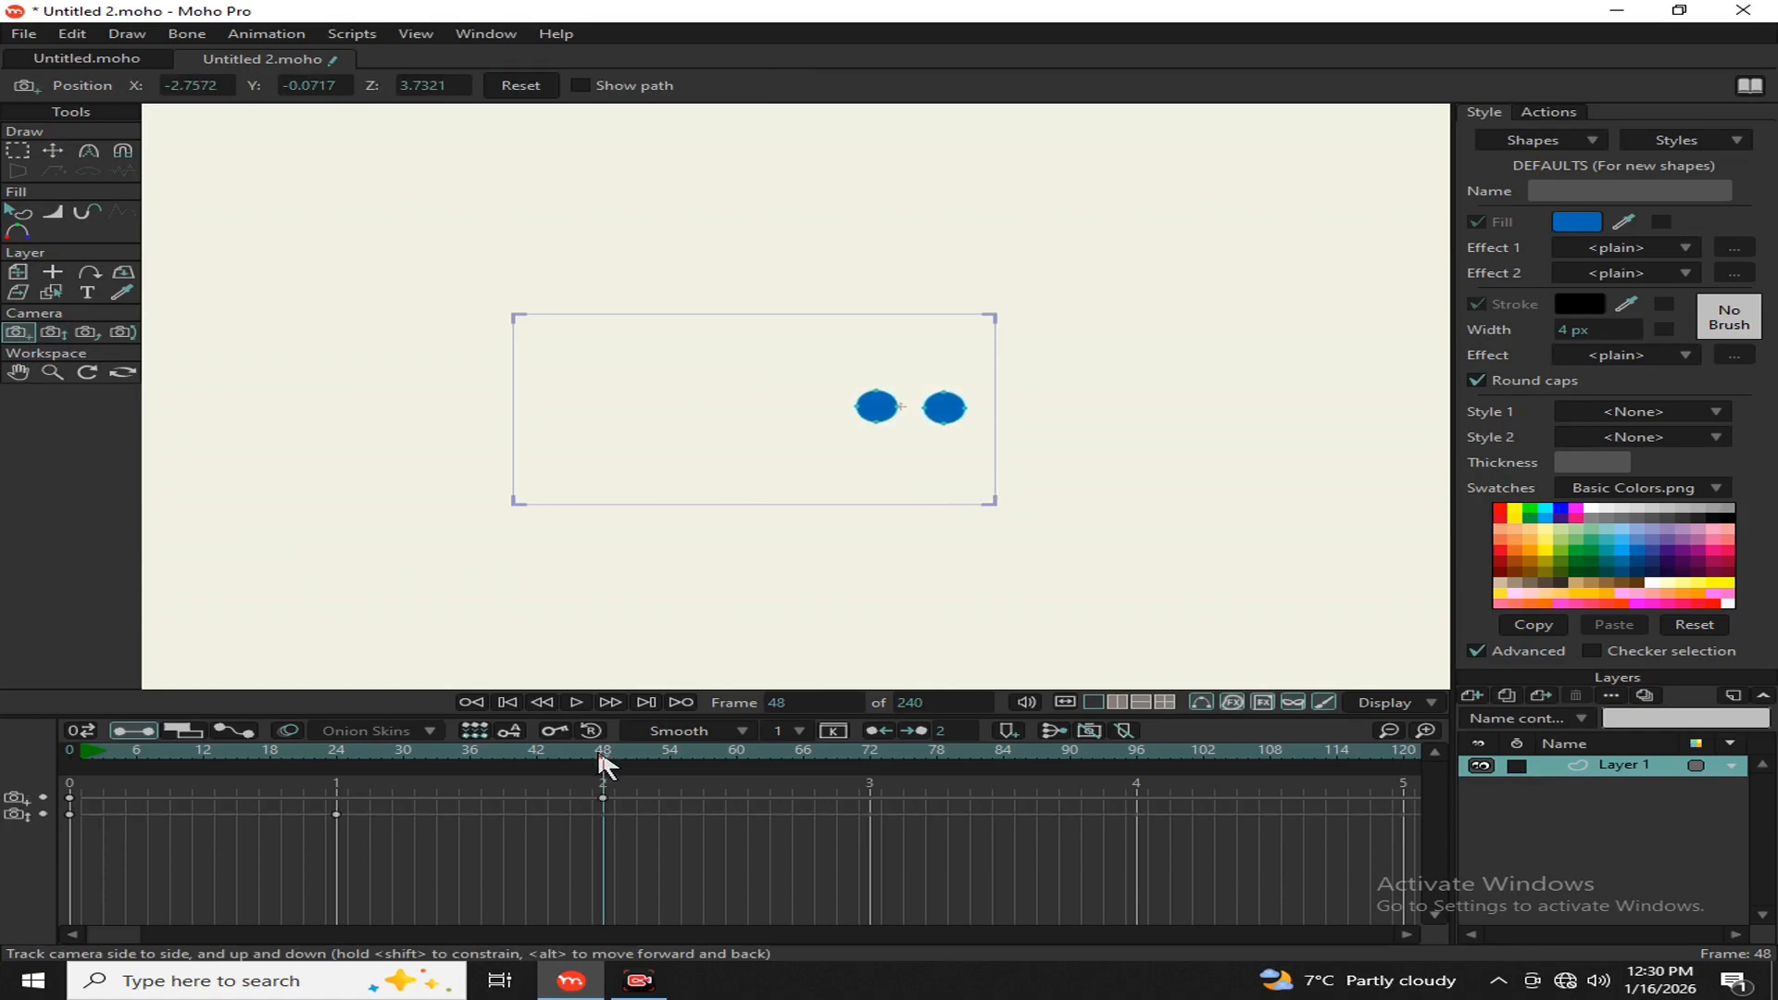
left_click_drag(600, 756, 872, 763)
left_click_drag(564, 422, 7, 428)
left_click_drag(682, 465, 495, 457)
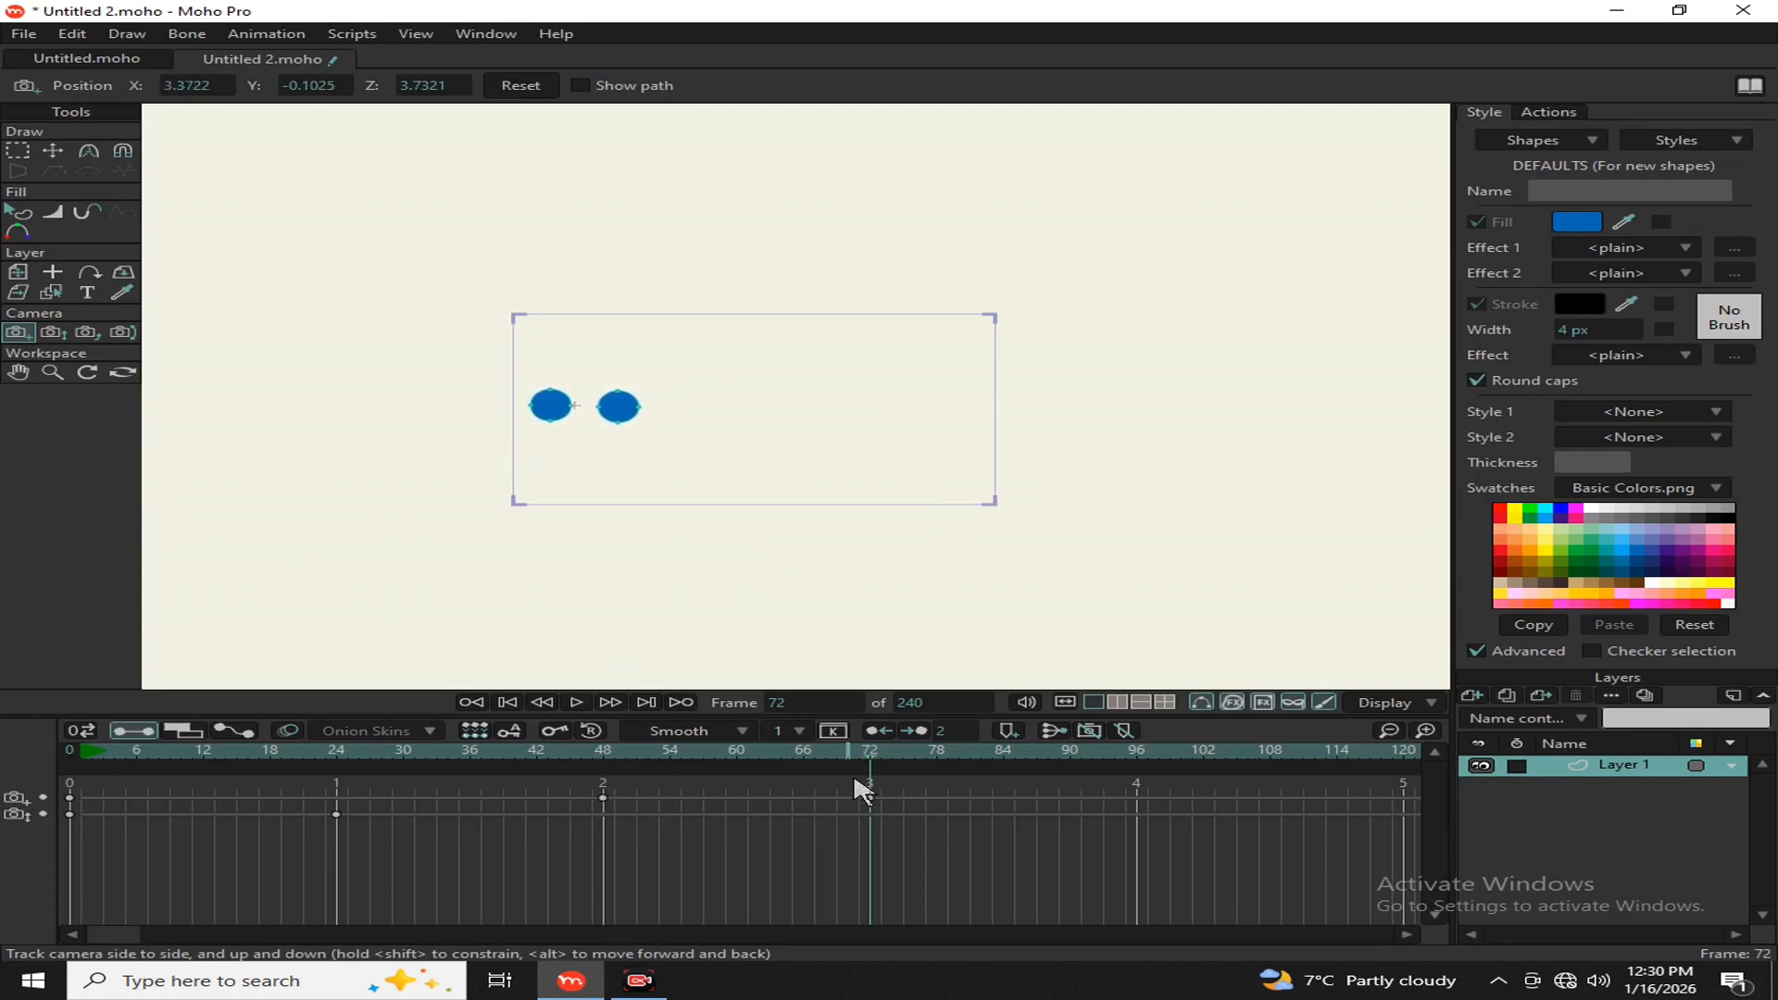
Step: Play back the combined camera zoom and tracking animation from frame 0
left_click_drag(870, 762, 38, 797)
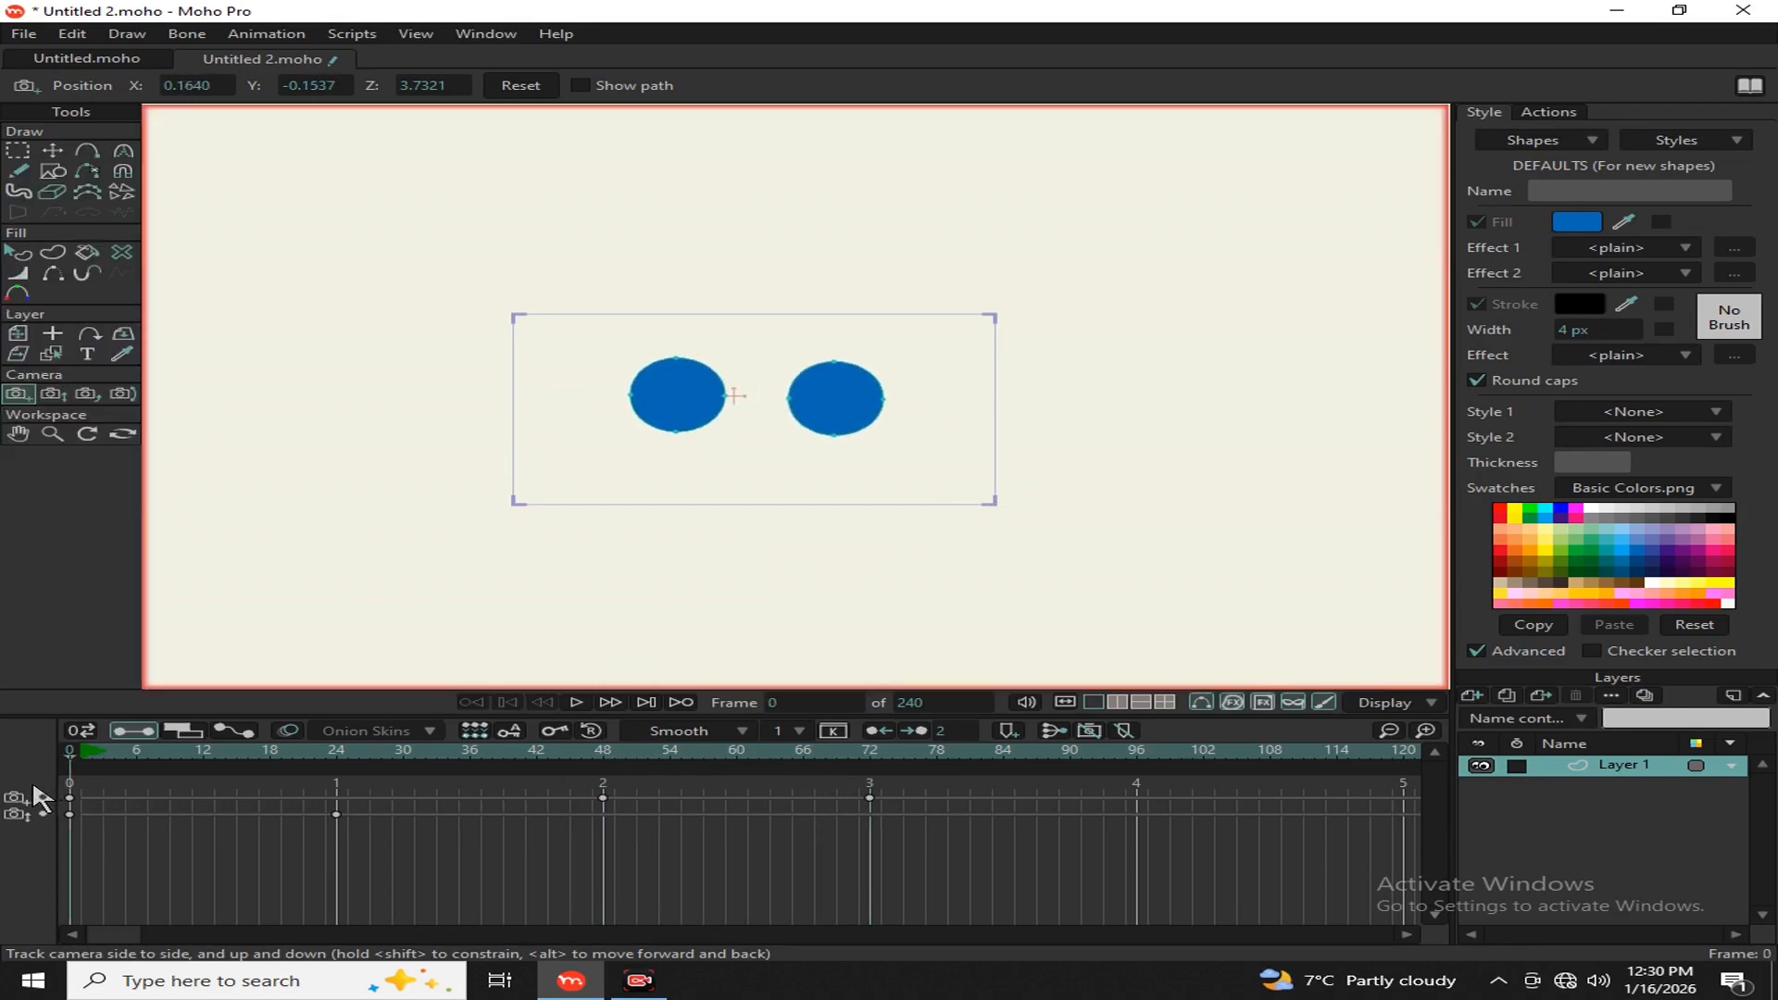
left_click(576, 703)
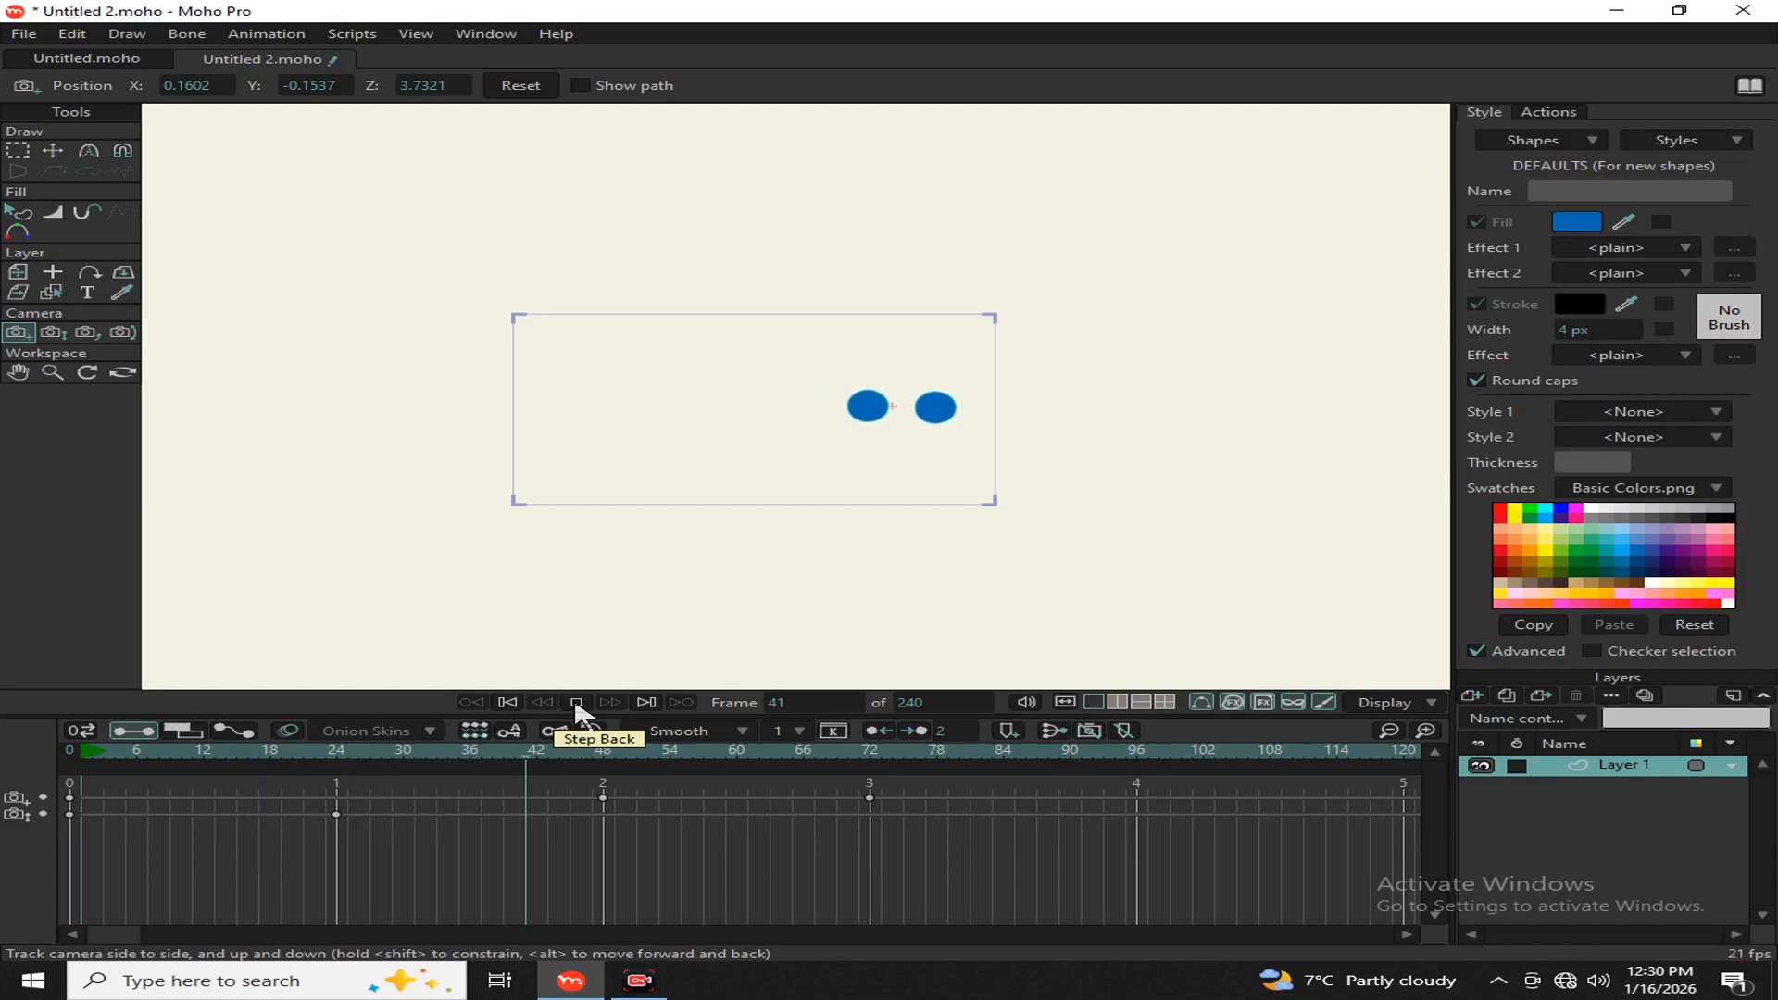
left_click(576, 703)
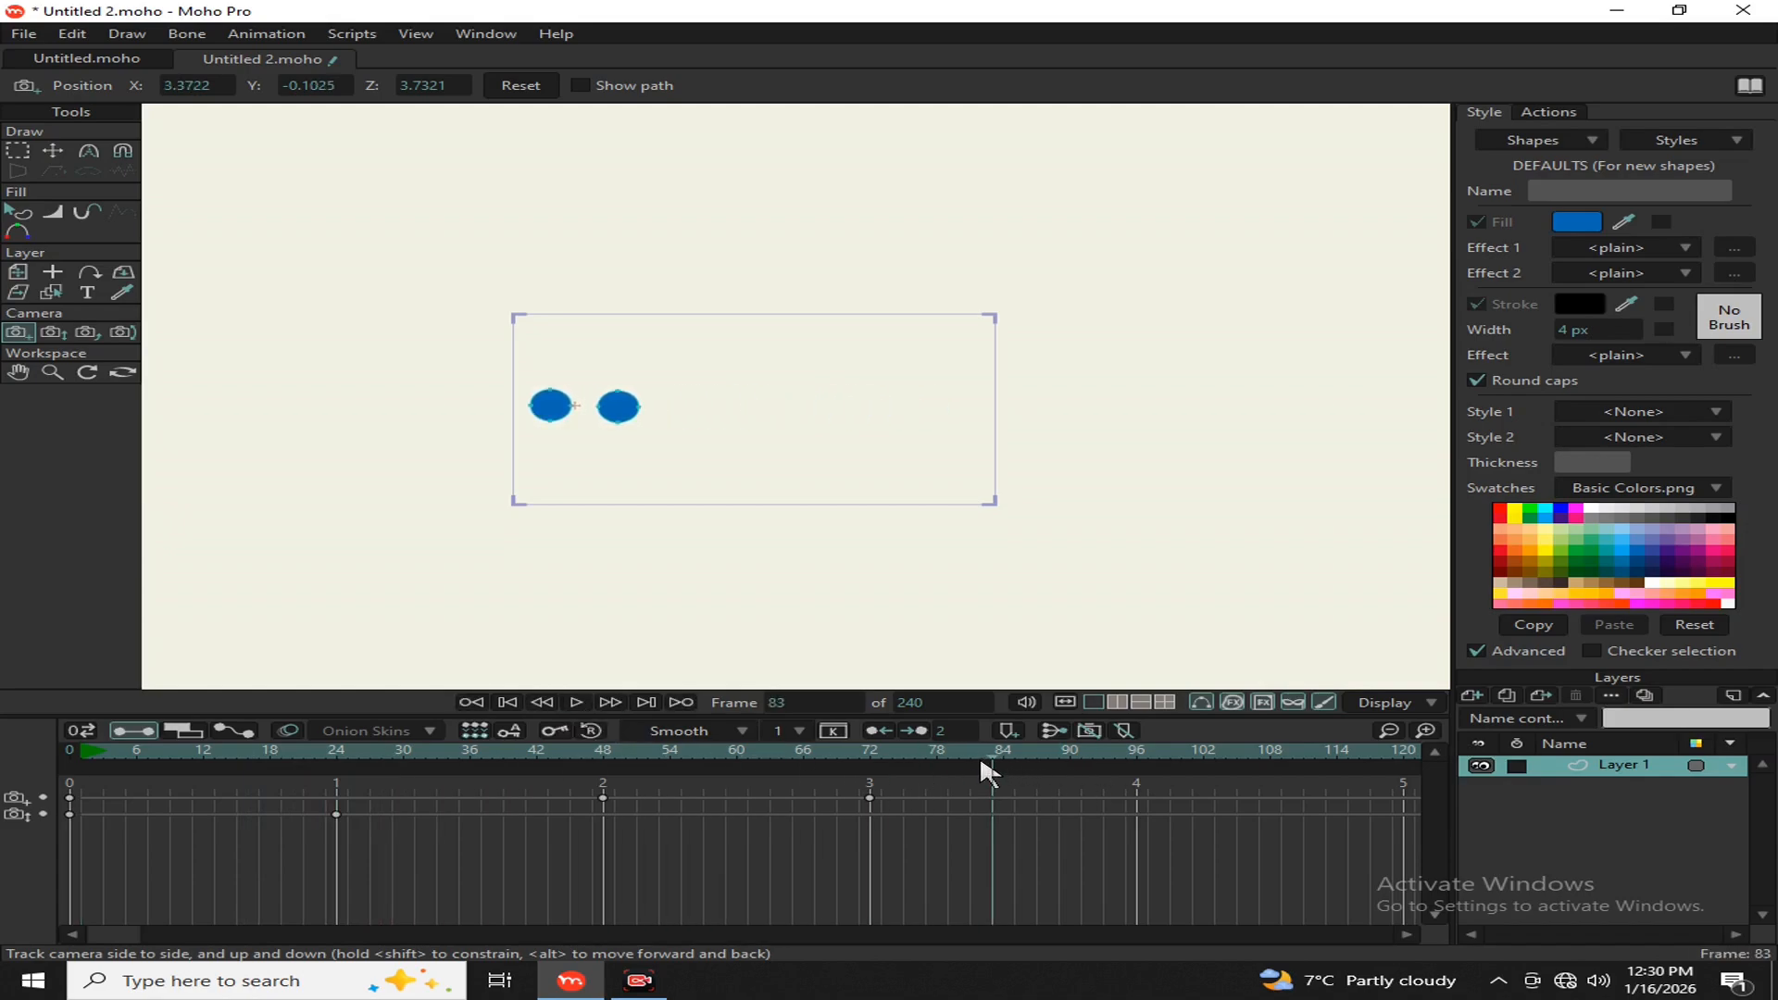
Step: Delete all the camera zoom and tracking keyframes from the timeline and return to frame 0
left_click_drag(917, 790, 39, 845)
key("Delete")
left_click_drag(171, 751, 4, 760)
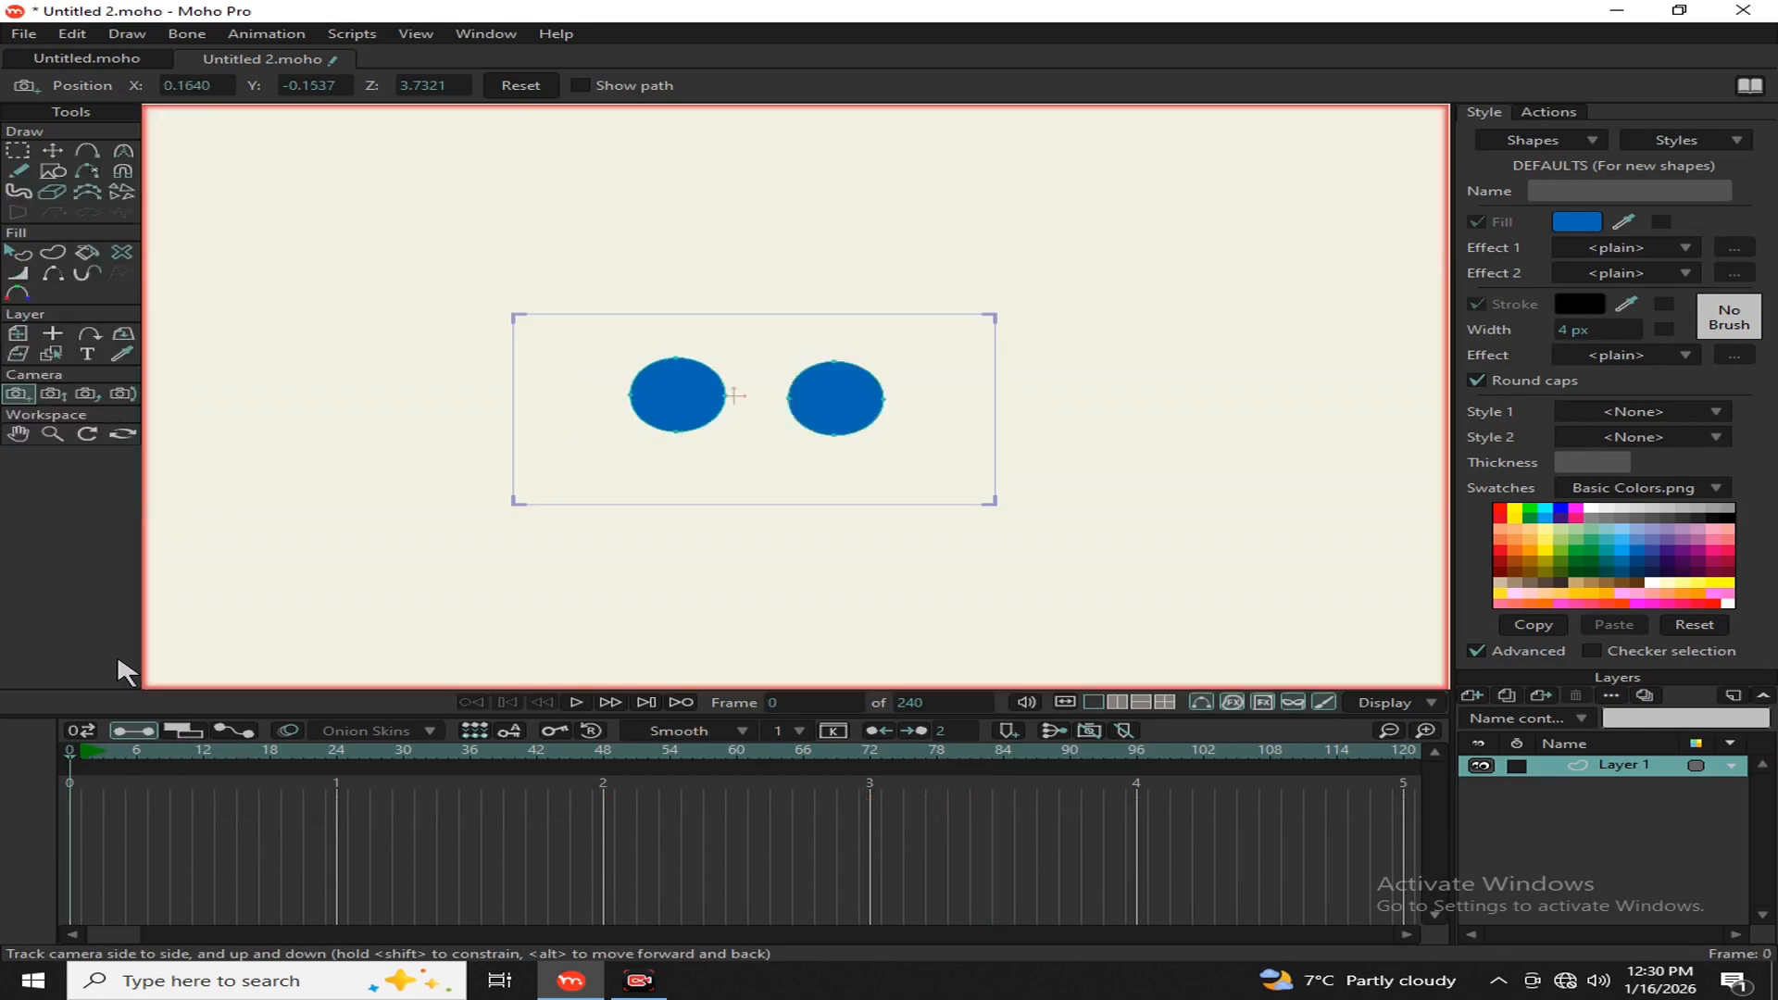
Step: Roll the camera at frame 0 to about -718.8°, and pan and tilt it to about -3.1° and 1.1°
left_click(88, 395)
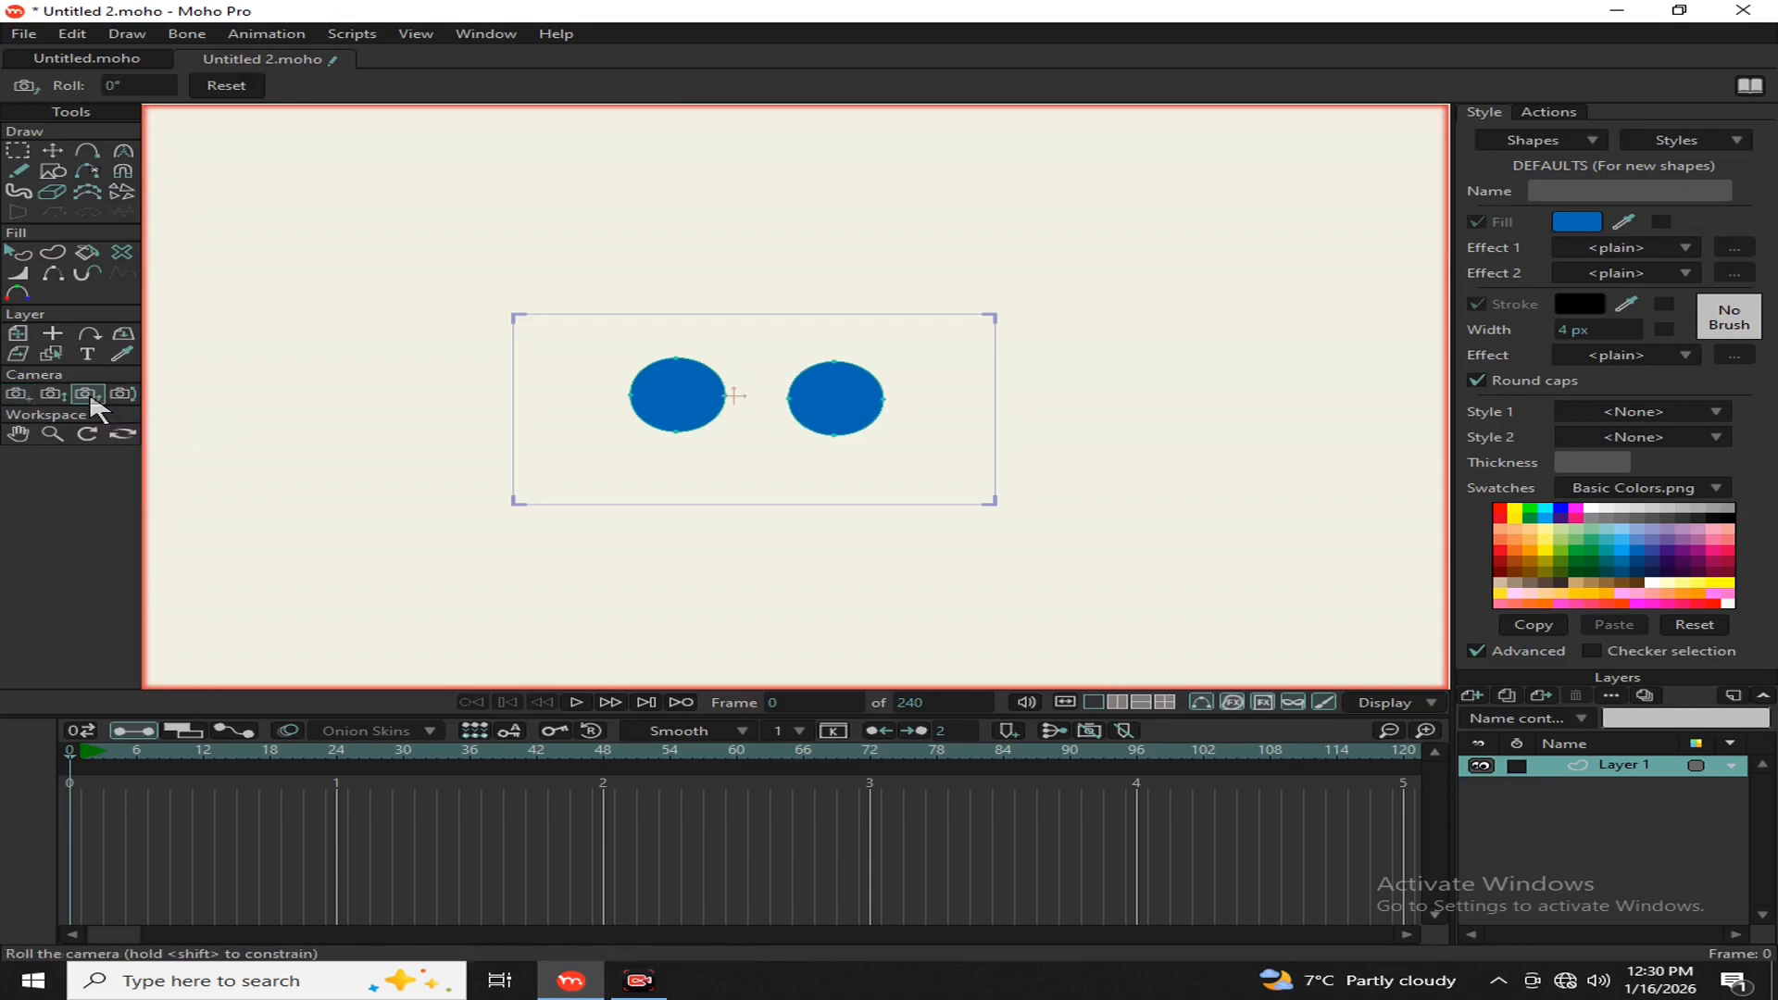
mouse_move(708, 500)
left_mouse_down()
mouse_move(778, 508)
mouse_move(627, 476)
mouse_move(738, 516)
mouse_move(691, 519)
mouse_move(813, 349)
mouse_move(583, 500)
mouse_move(830, 560)
mouse_move(619, 421)
mouse_move(698, 508)
left_mouse_up()
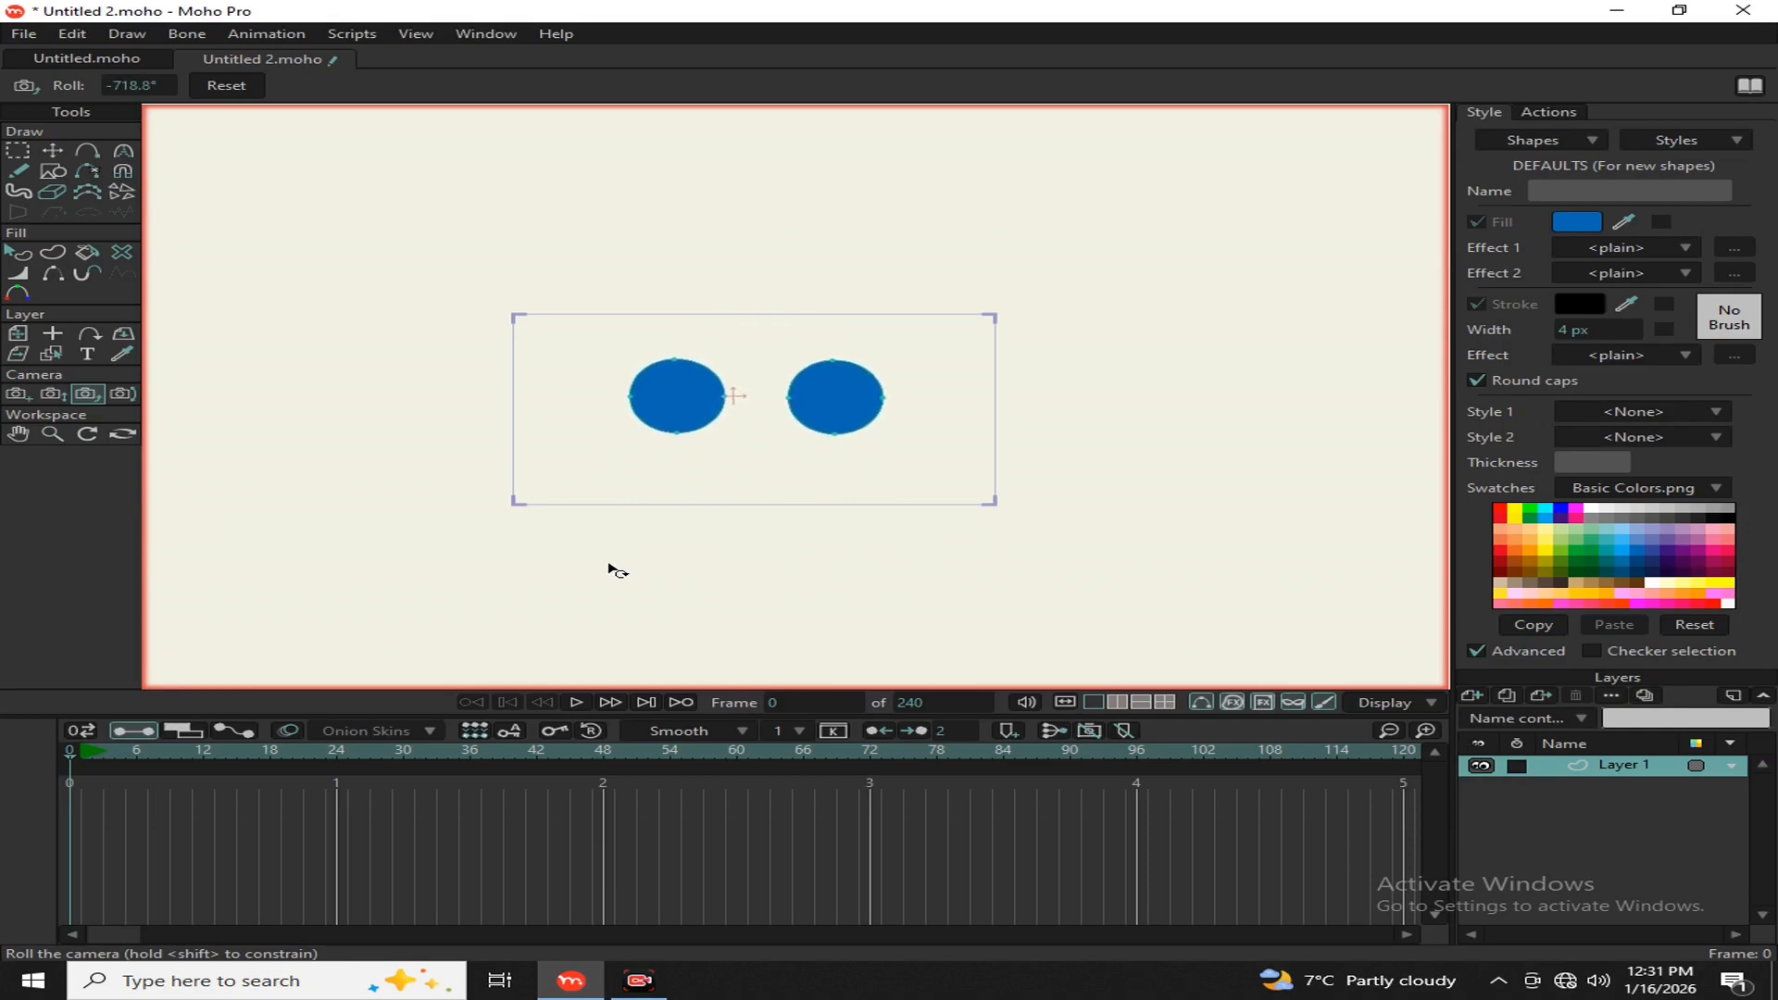
left_click(122, 397)
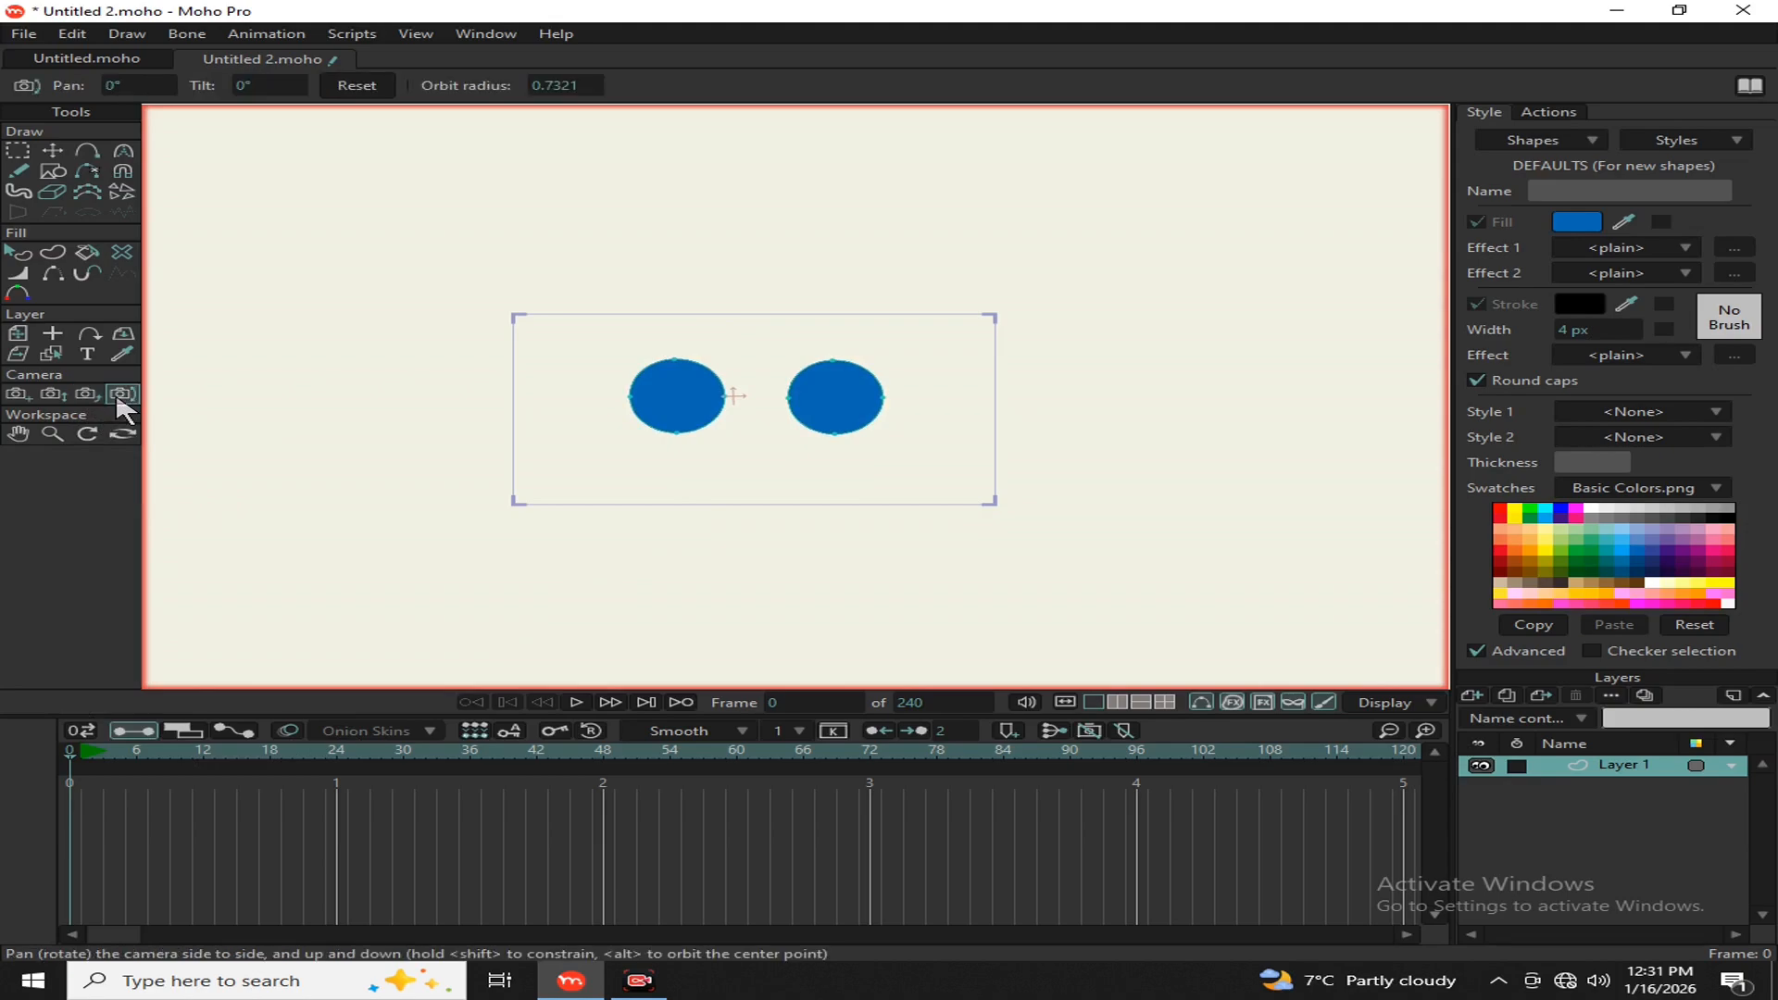
left_click_drag(907, 478, 981, 543)
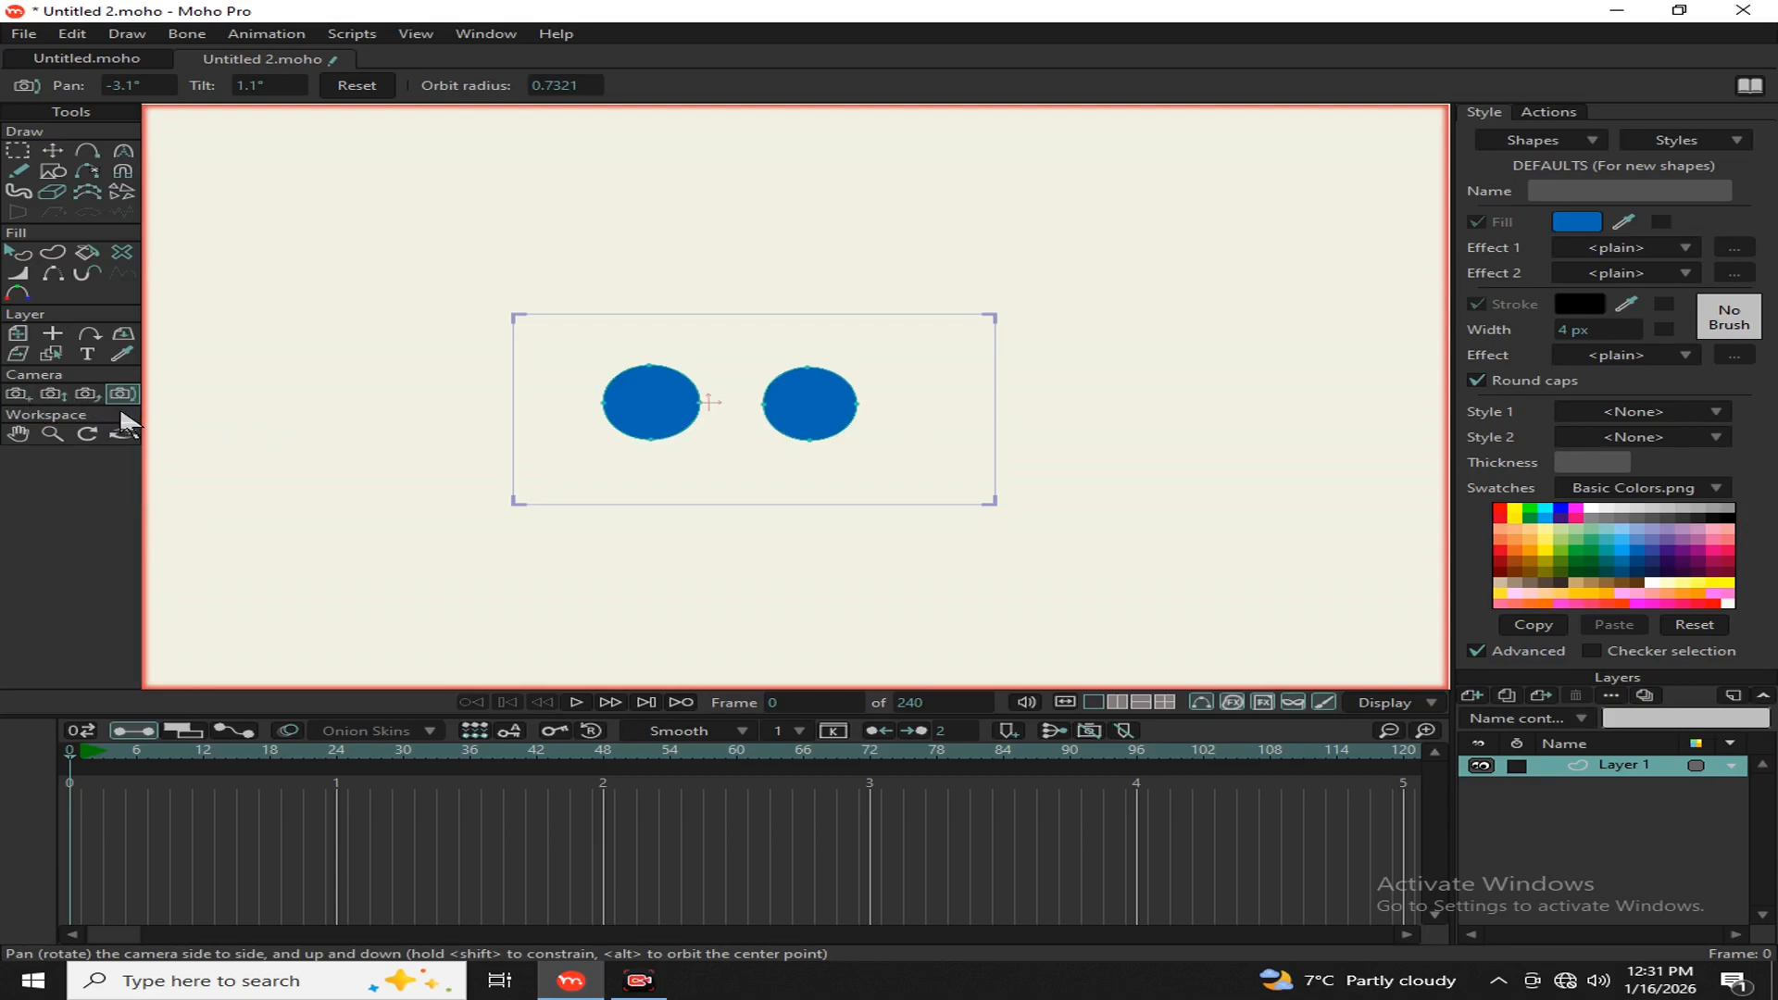
Step: Keyframe a camera roll at frame 24 and another at frame 48 of about -757.2°
left_click_drag(71, 762, 336, 772)
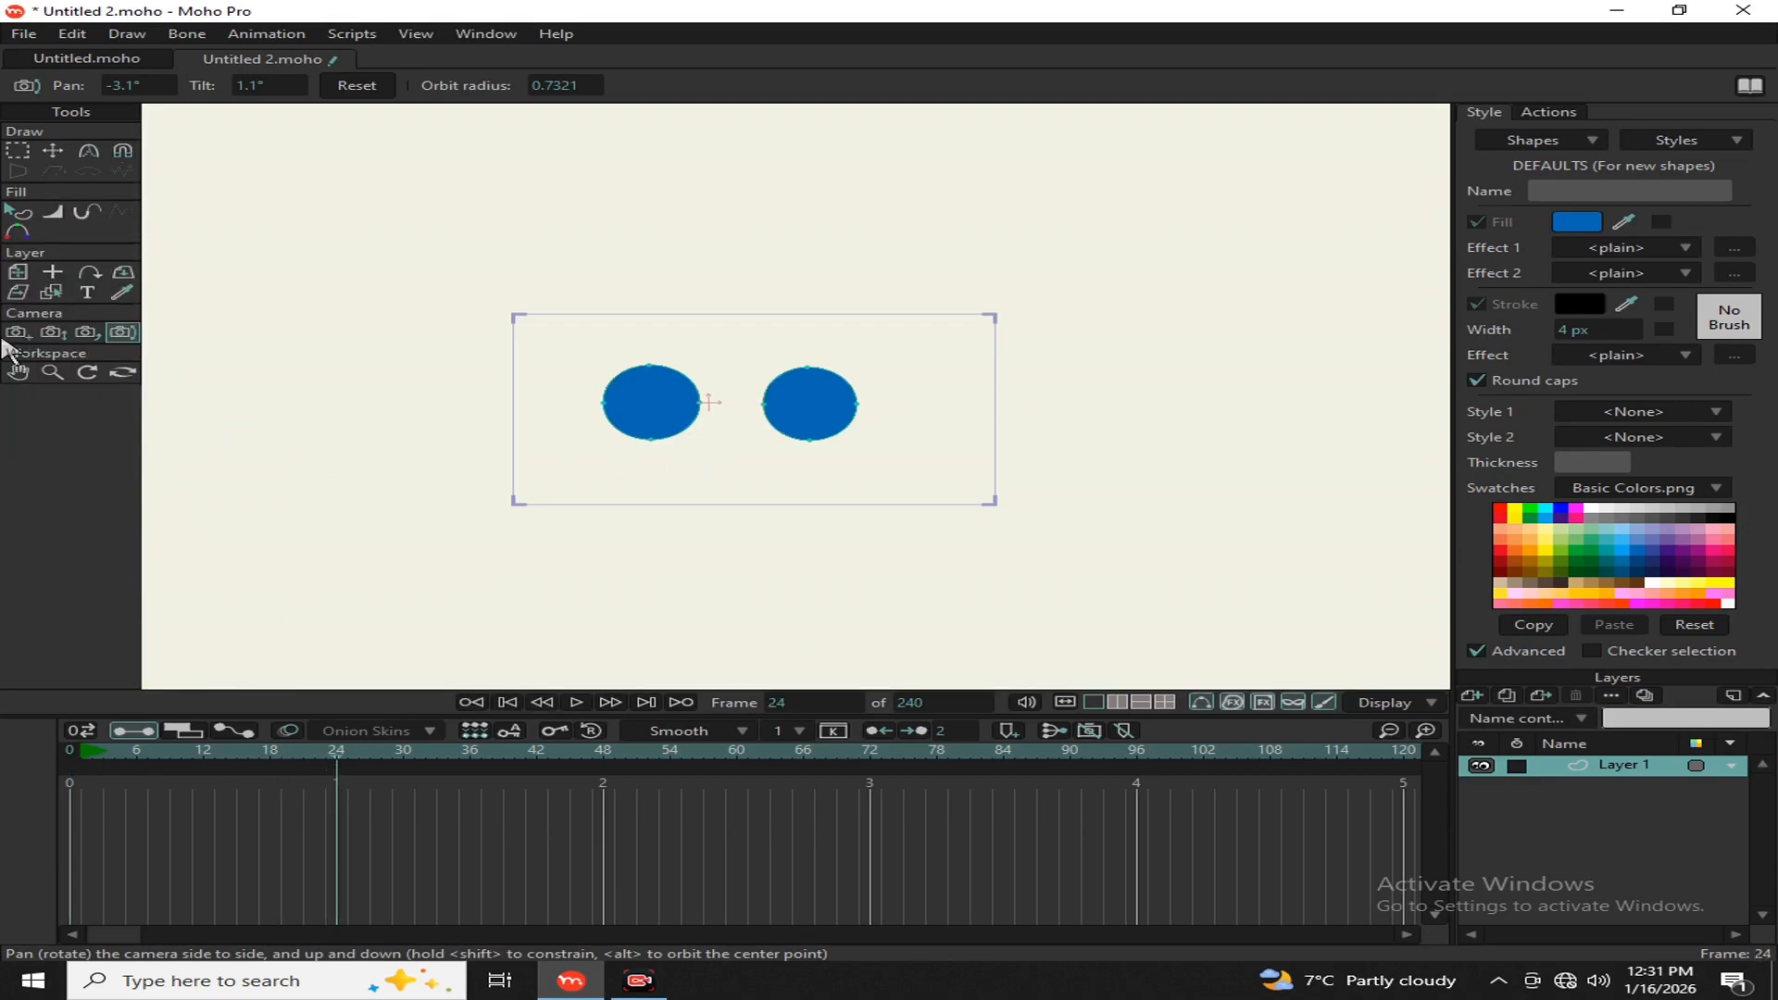
left_click(86, 332)
left_click_drag(906, 570, 845, 547)
left_click_drag(340, 757, 605, 765)
left_click_drag(1024, 410, 972, 646)
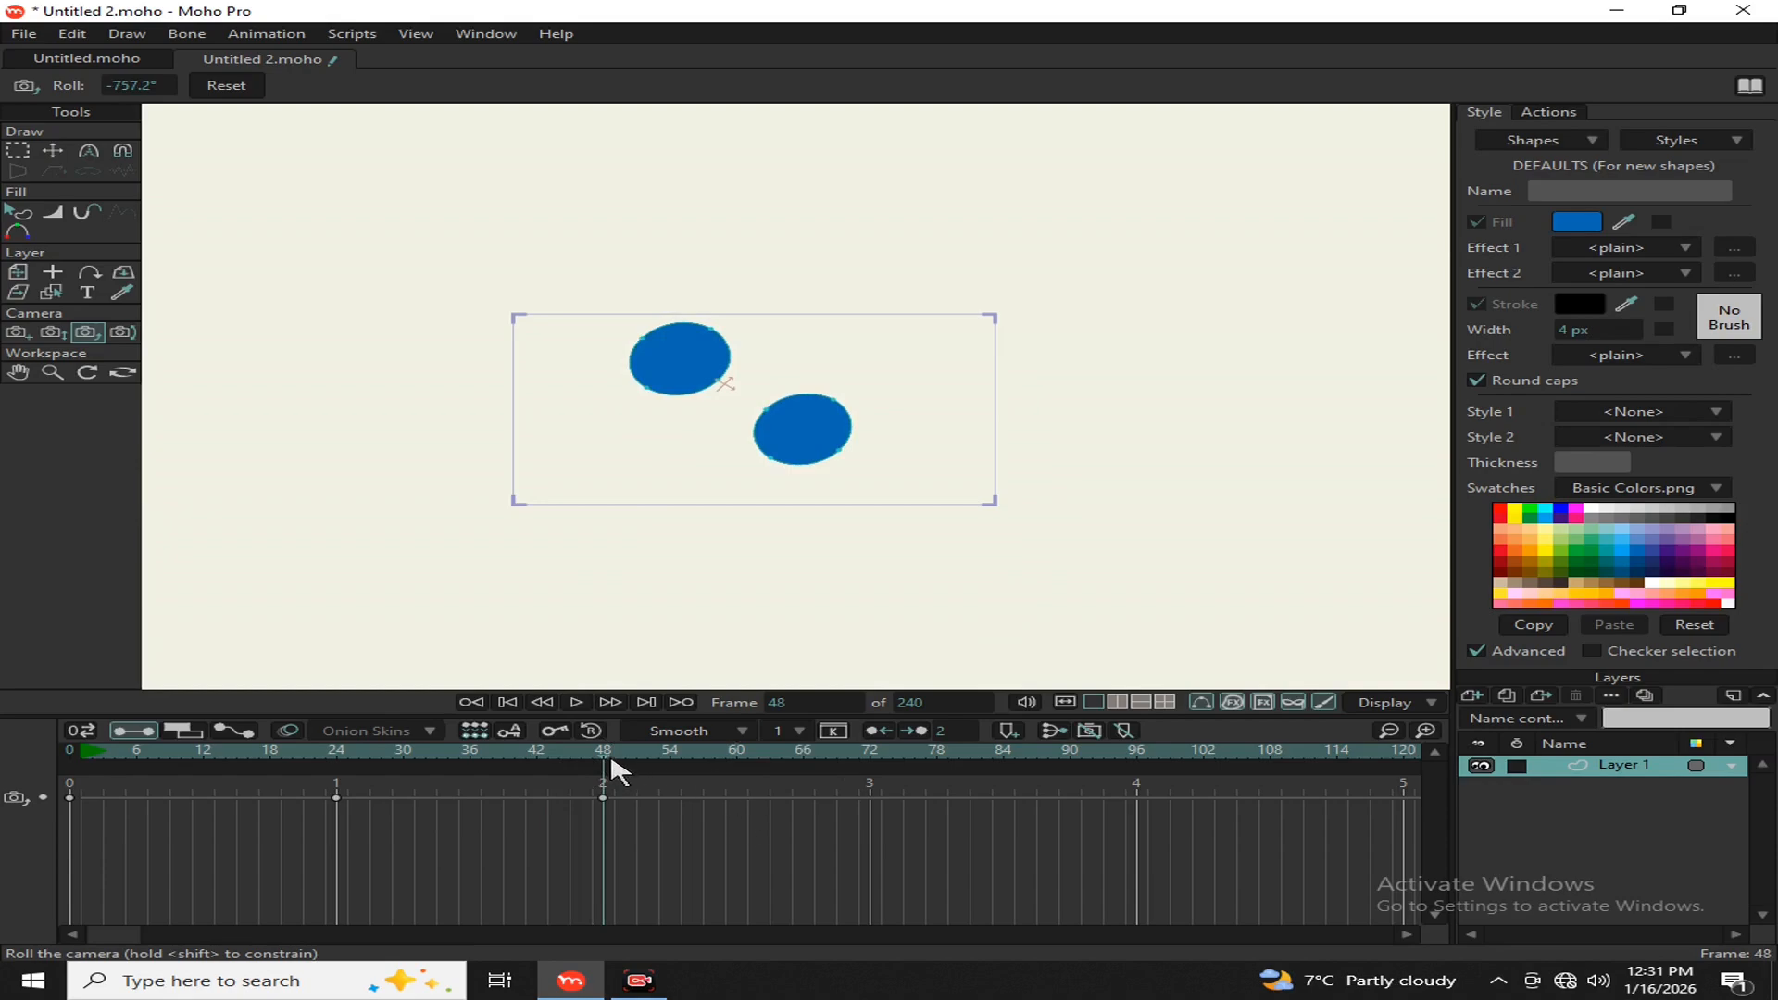
Step: Keyframe a camera zoom at frame 72 with a vertical field of view of about 40.8°
left_click_drag(615, 765, 874, 768)
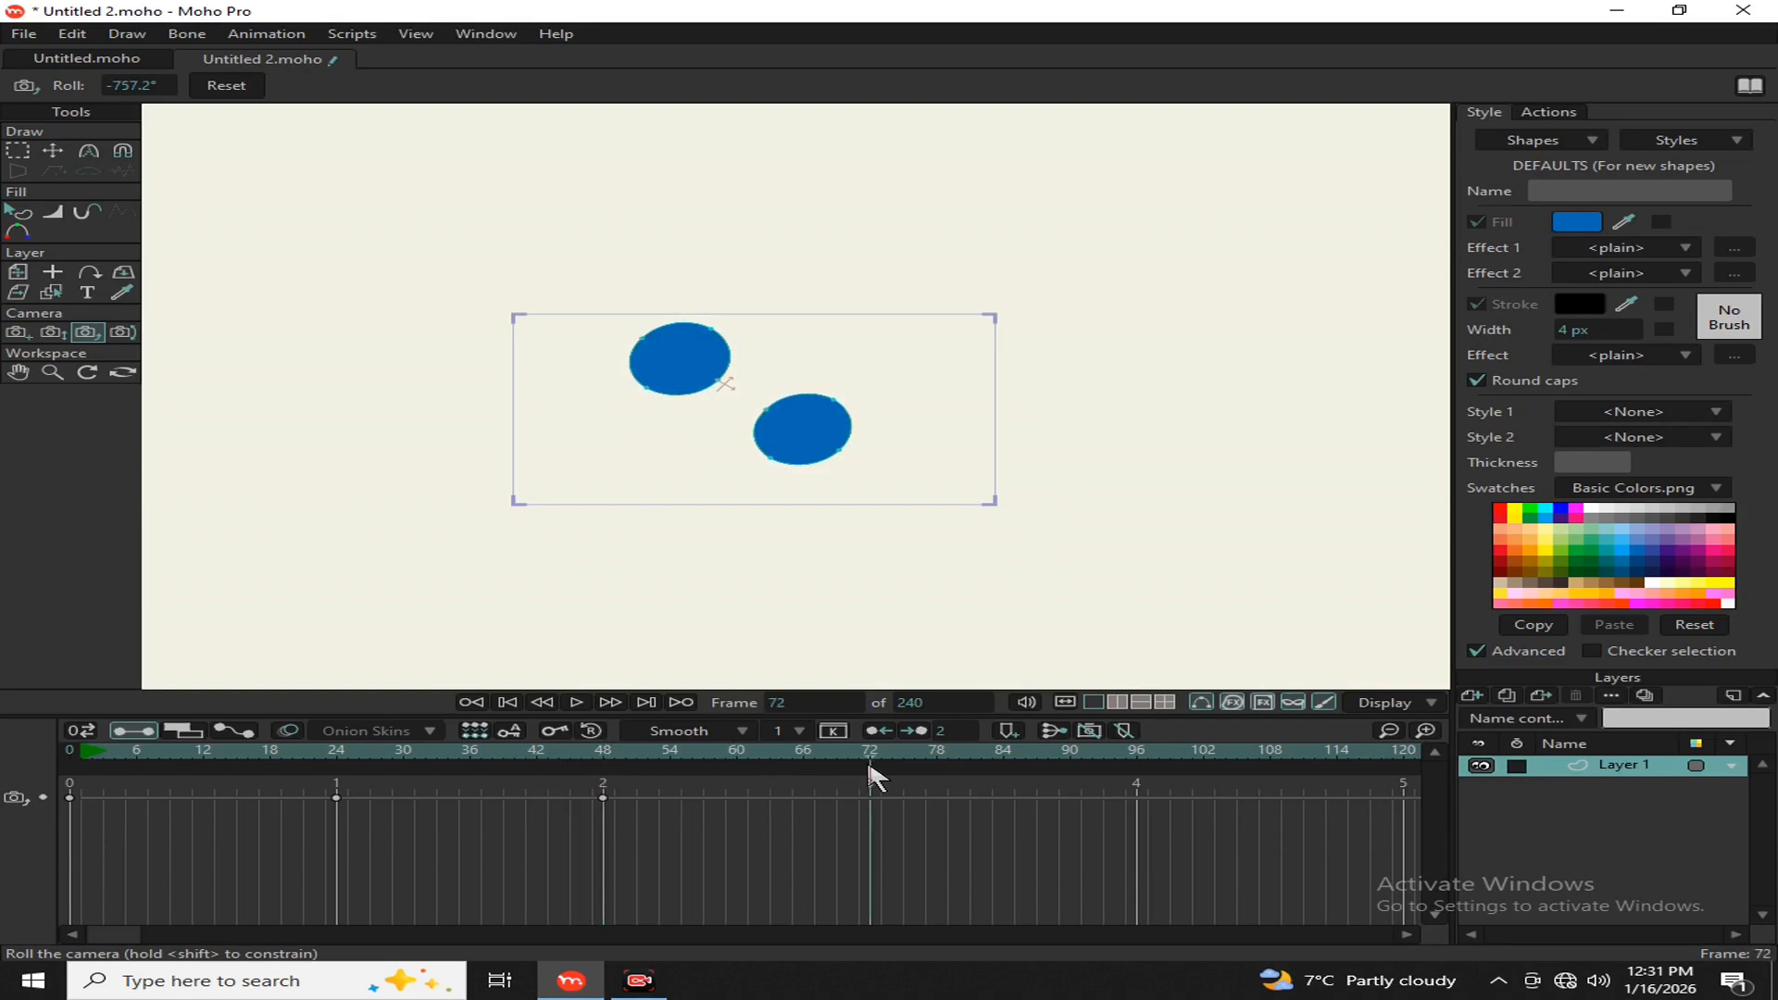
left_click(58, 334)
left_click_drag(1238, 607, 442, 545)
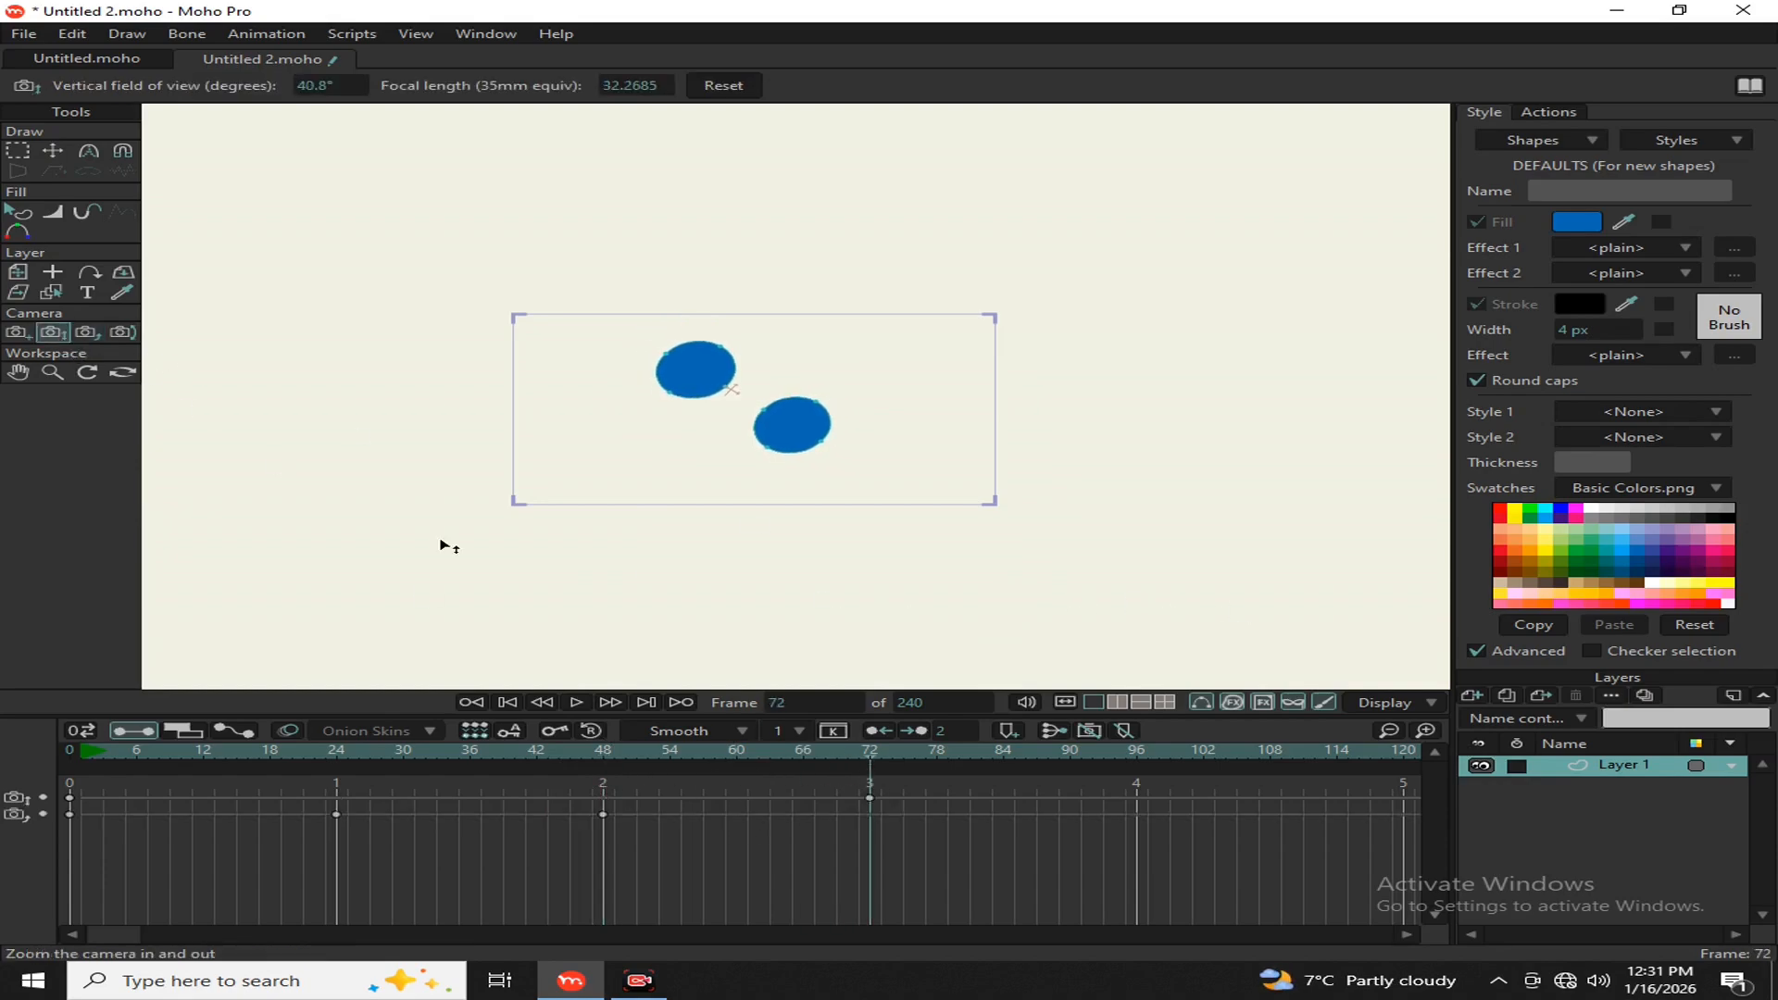
Step: Keyframe a sideways camera track at frame 96 so the ovals shift toward the frame's left edge
left_click(18, 333)
left_click_drag(873, 765, 1138, 771)
left_click_drag(966, 483, 825, 488)
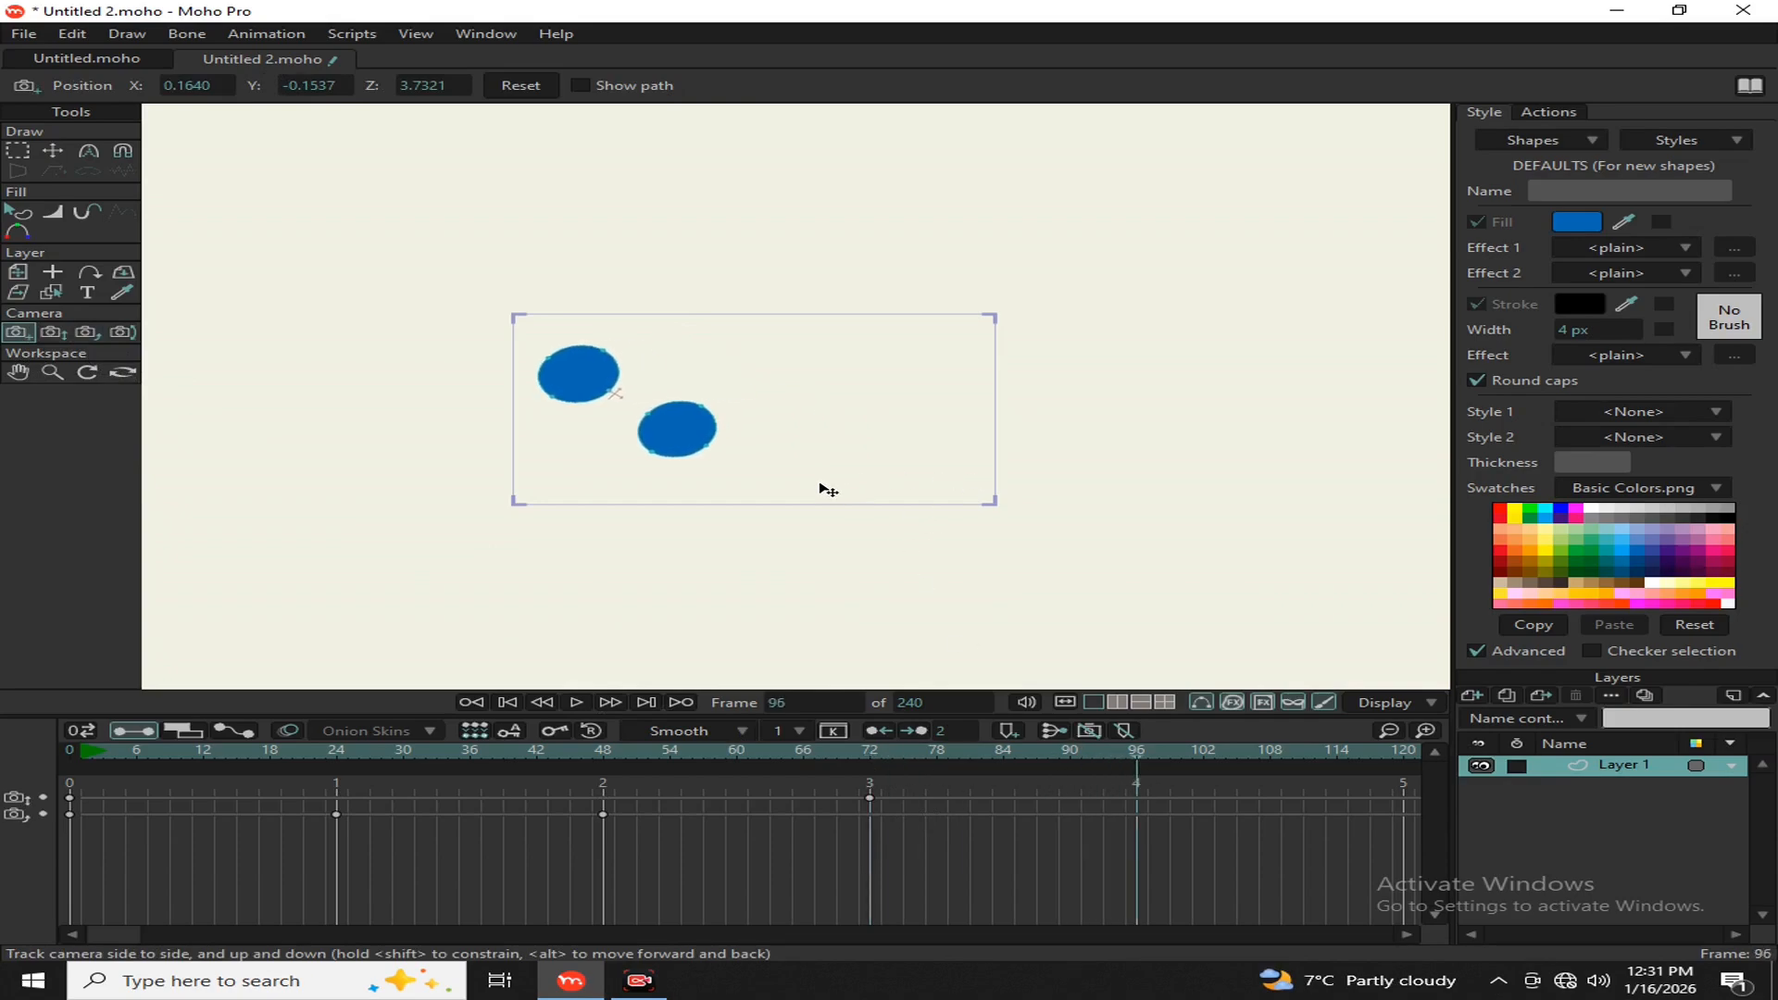
Step: Keyframe a camera track at frame 119 to about X -1.10, Y -0.95, moving the ovals toward the frame's right edge
left_click_drag(137, 937, 232, 937)
left_click(303, 755)
left_click_drag(323, 765, 539, 762)
left_click_drag(1185, 503, 1490, 511)
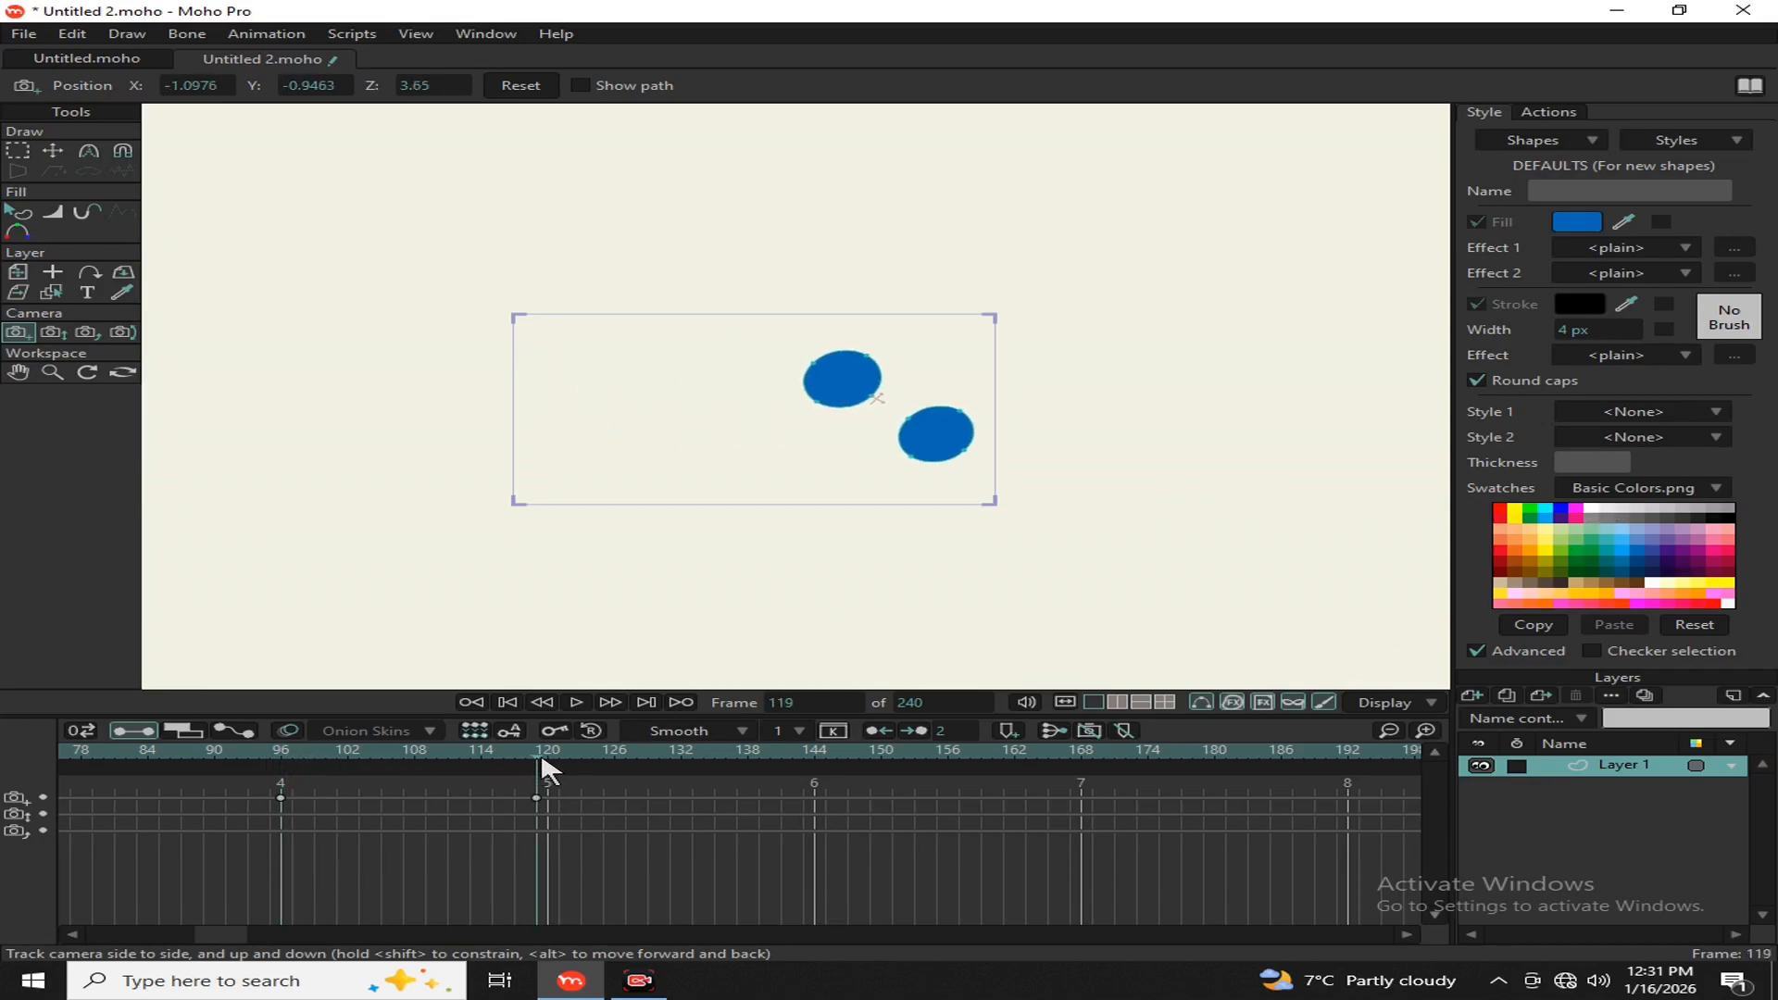
Step: At frame 144, keyframe a camera zoom of about 28.2° field of view and track the camera to about X -0.04, Y -0.21
left_click_drag(546, 769, 813, 762)
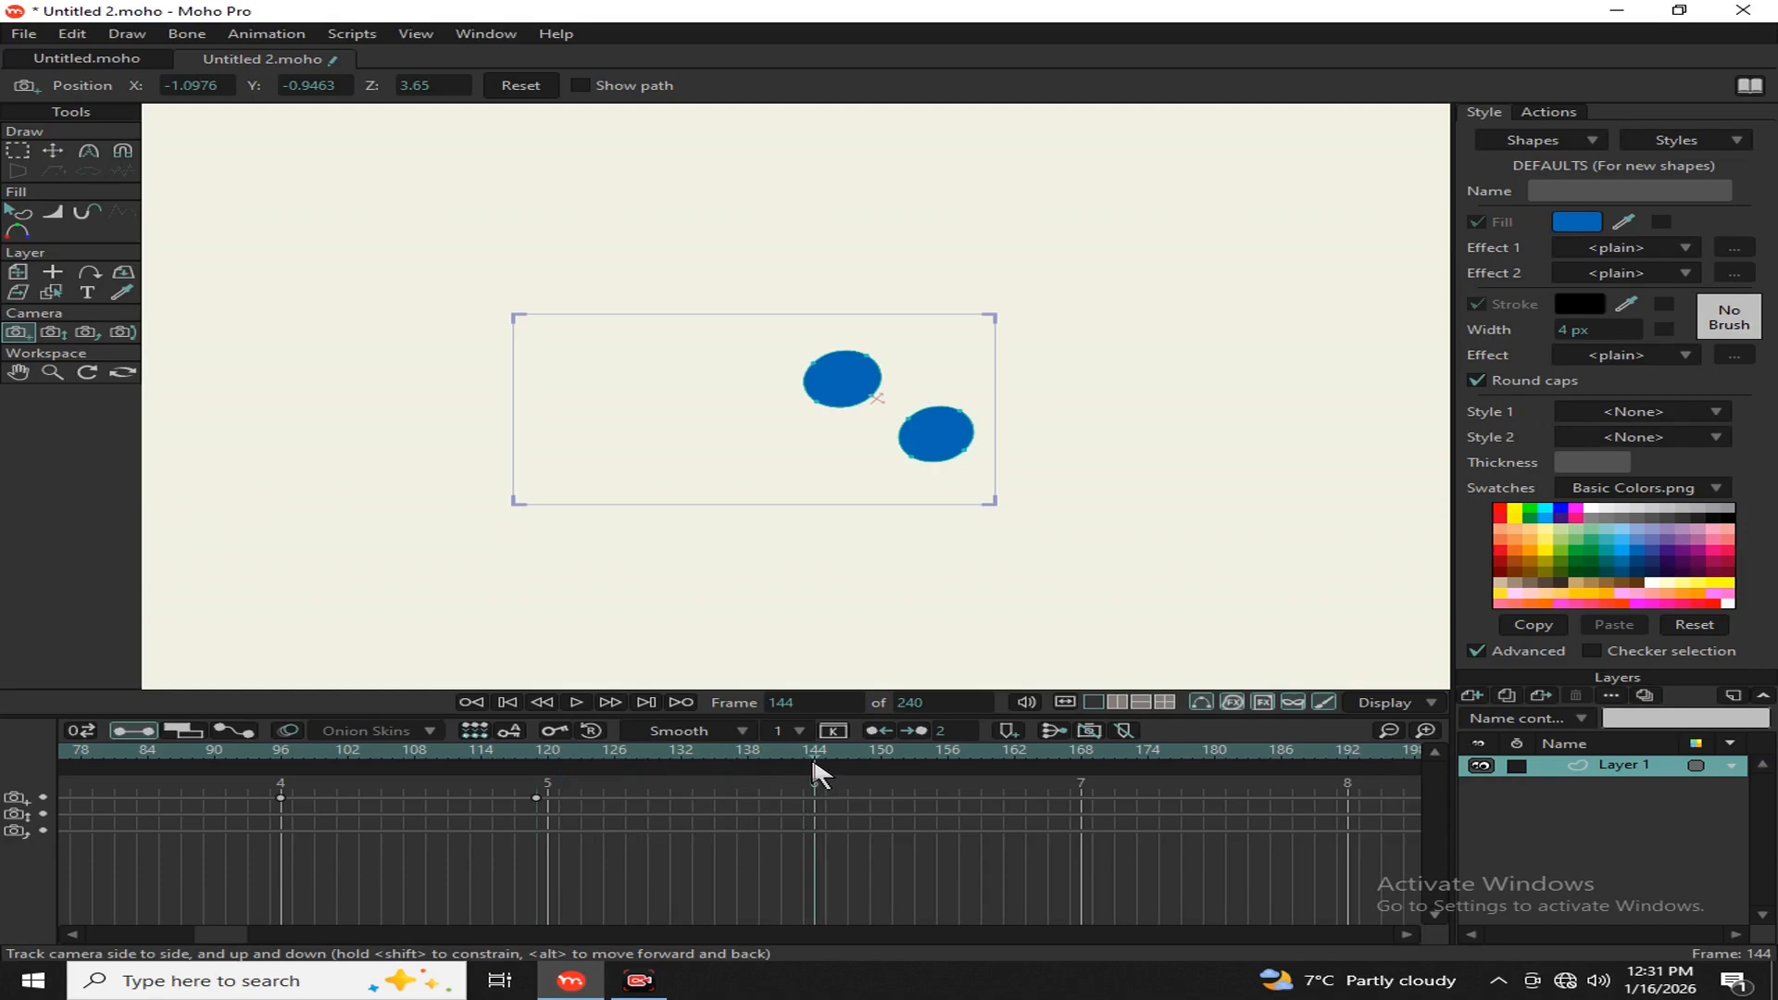
left_click(56, 335)
left_click_drag(714, 444, 1301, 510)
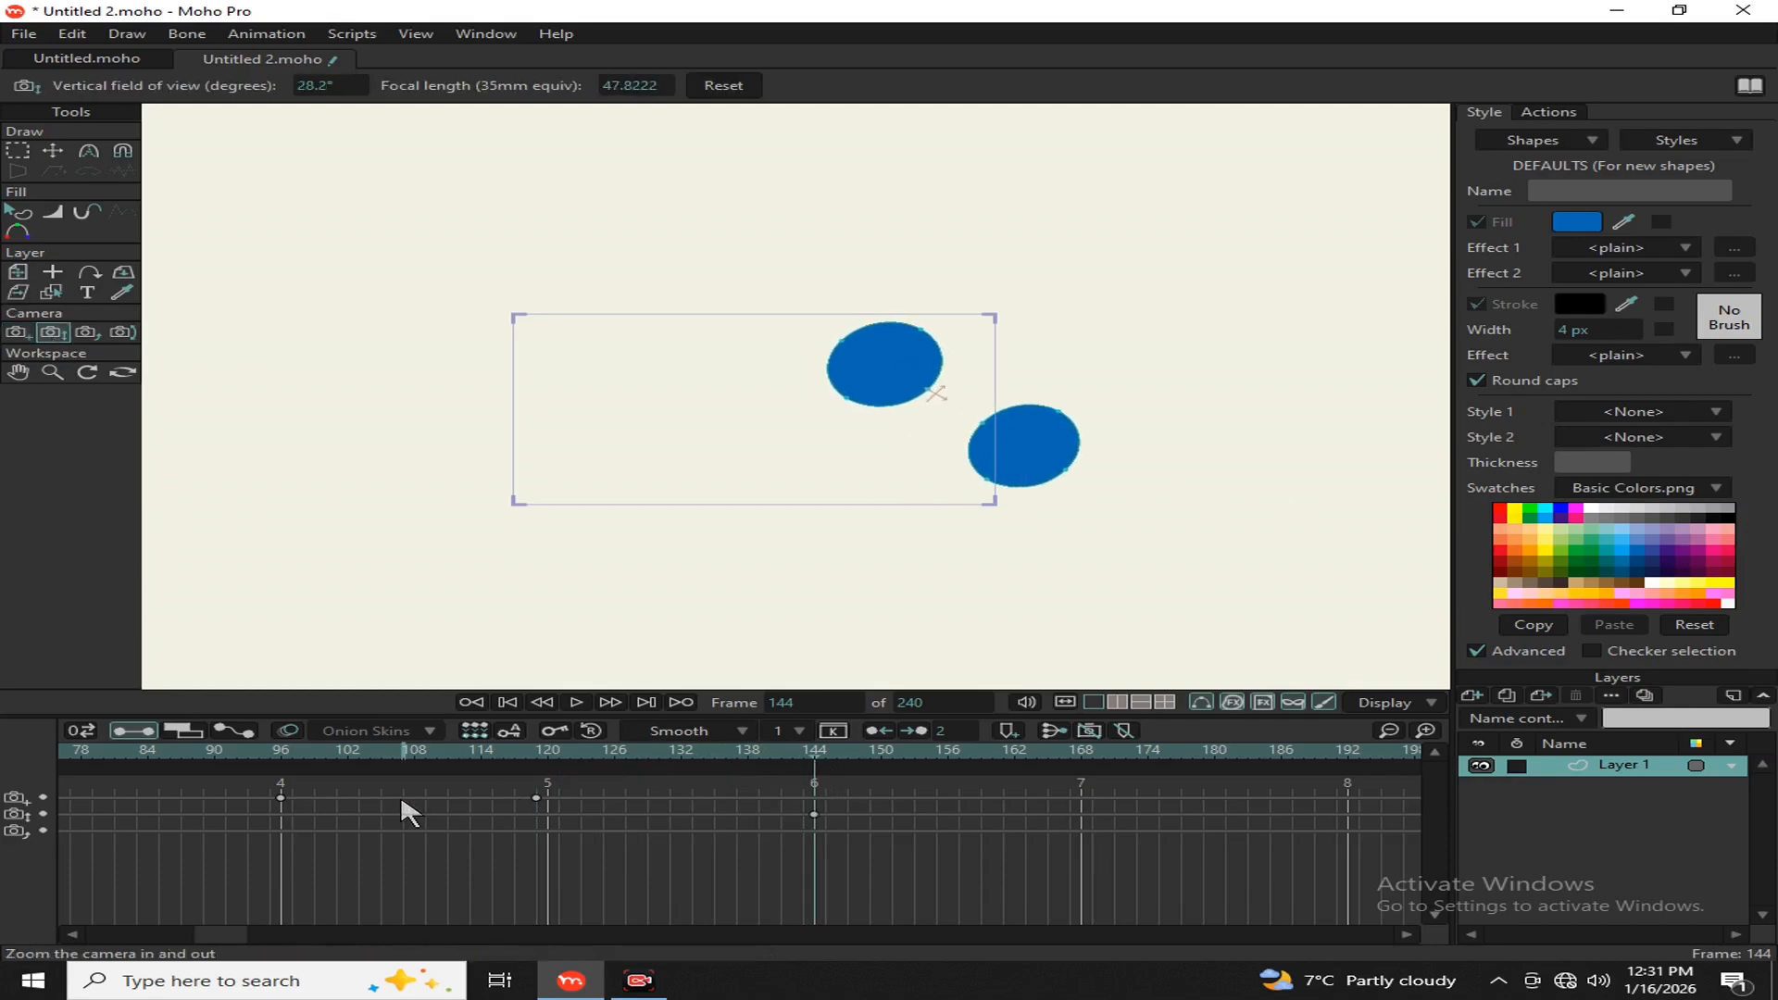
left_click(20, 333)
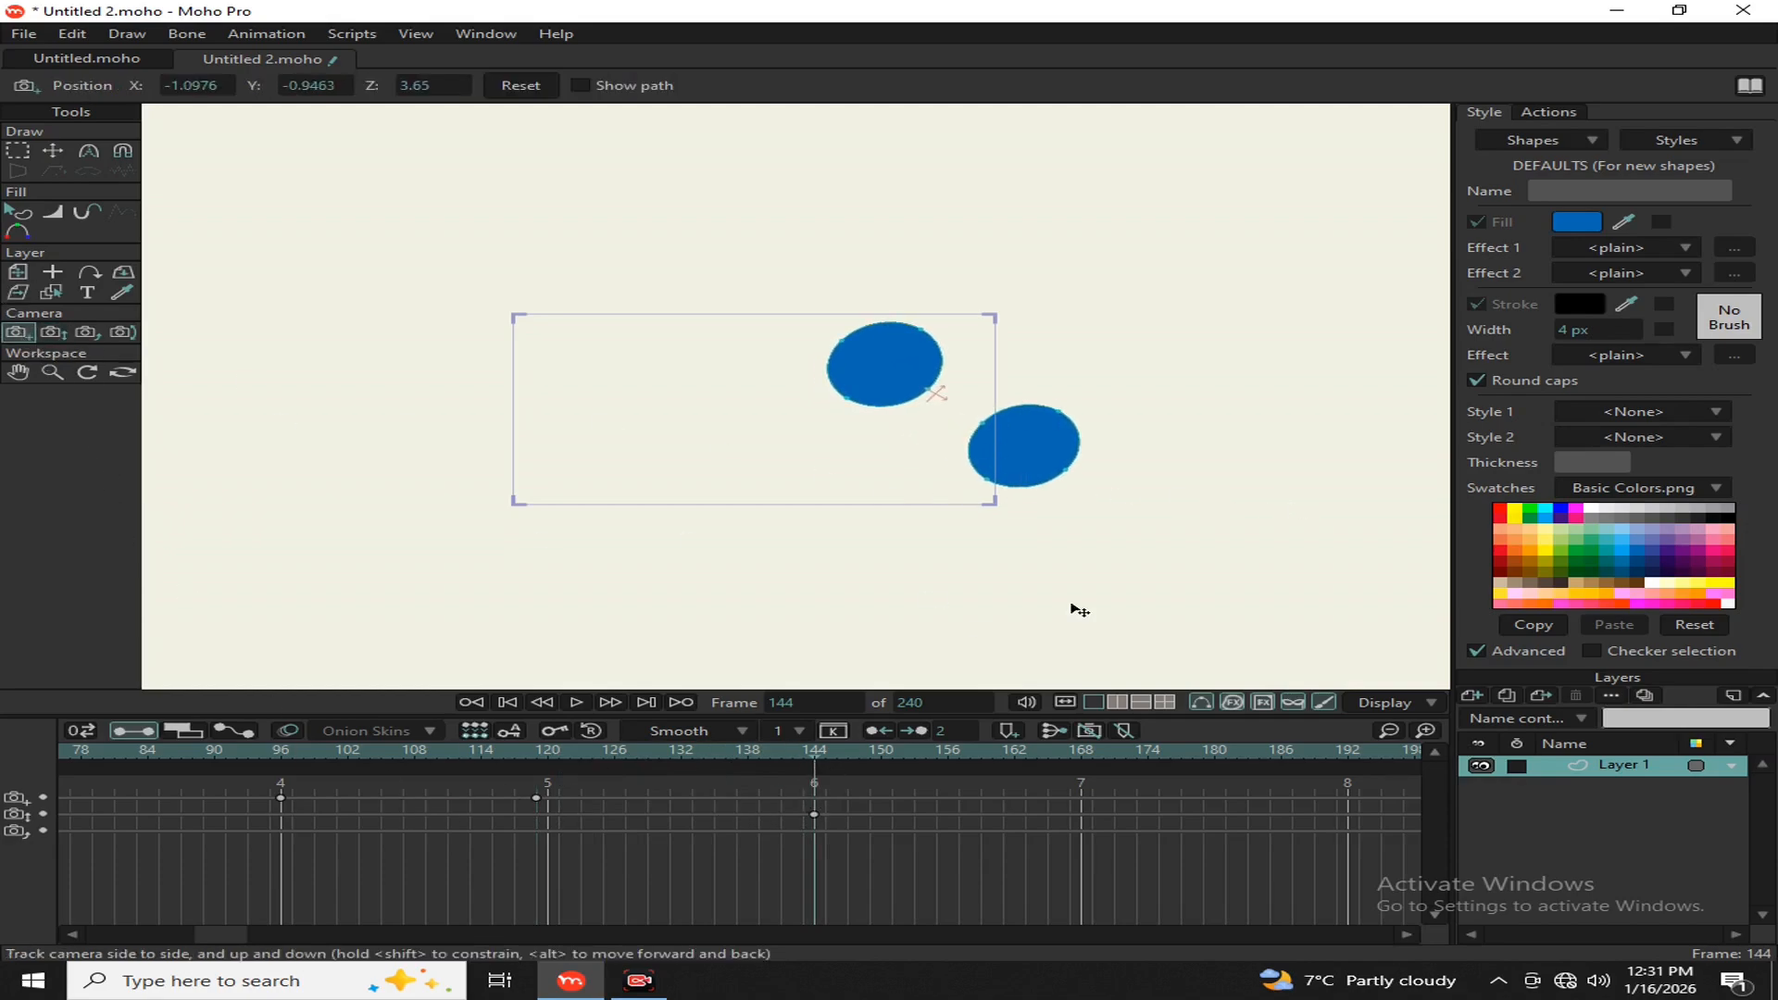
mouse_move(1071, 604)
left_mouse_down()
mouse_move(997, 597)
mouse_move(1041, 596)
left_mouse_up()
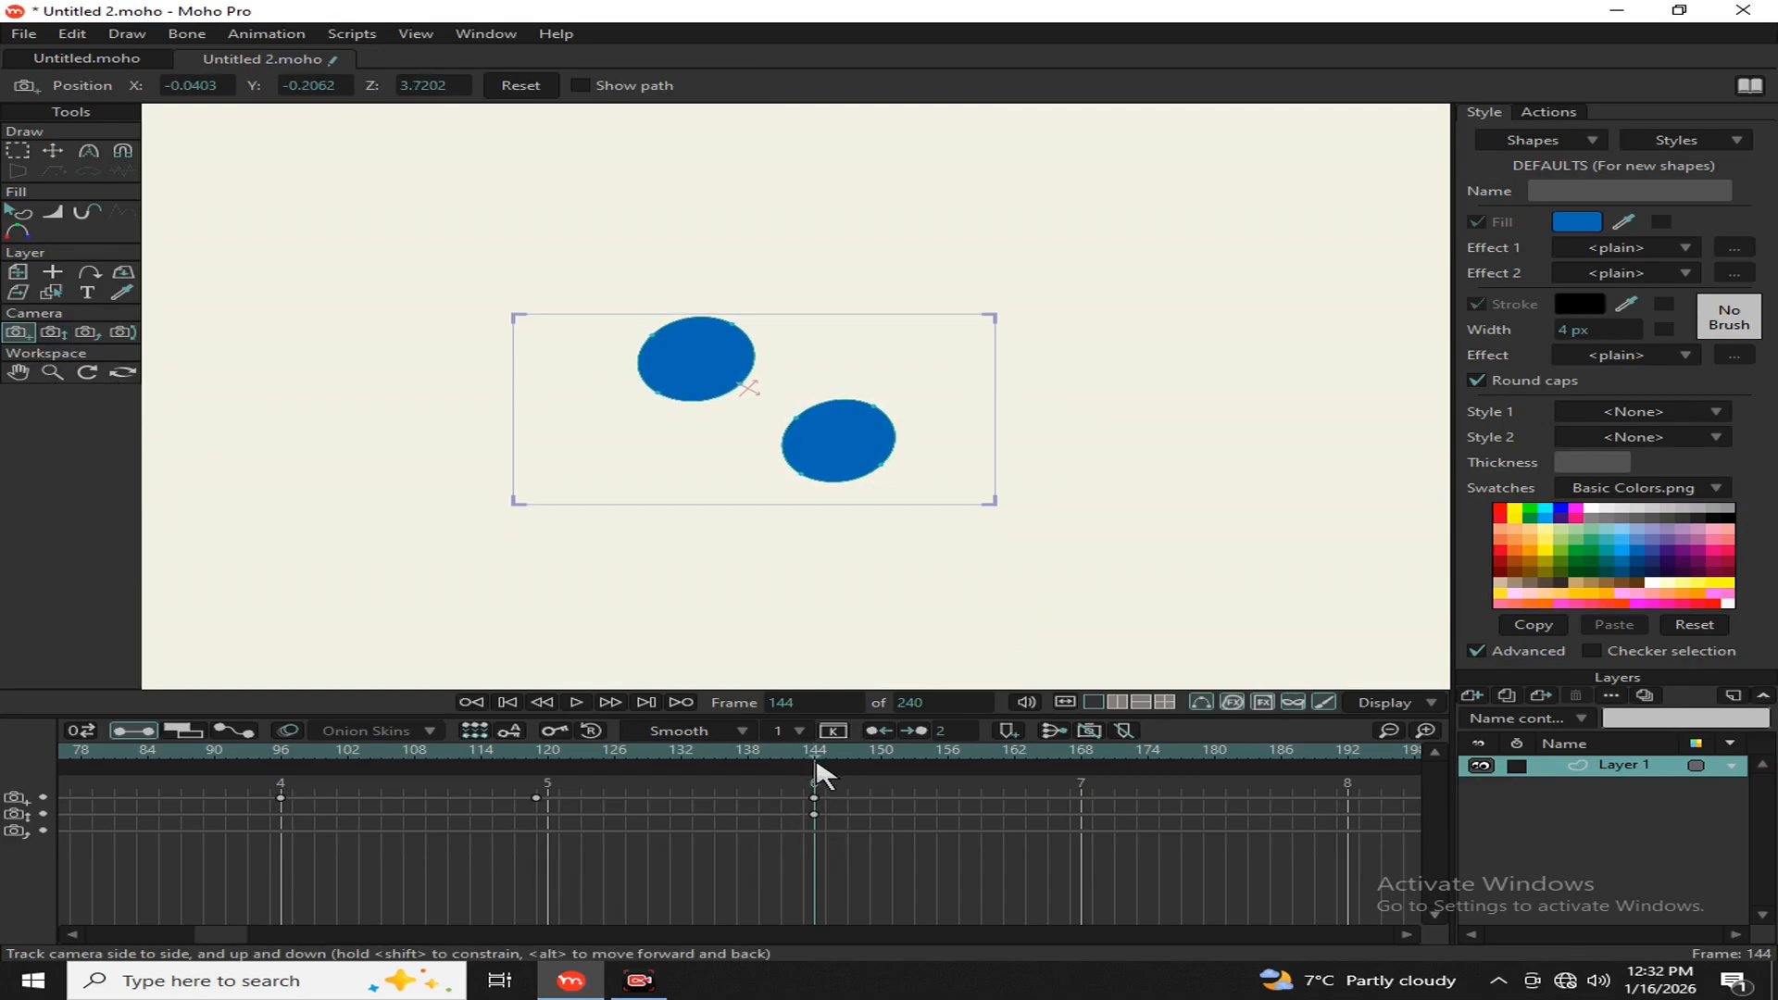
Step: Play back the combined roll, zoom and track animation from frame 0, and select the camera keyframes at frame 144
left_click_drag(819, 752, 26, 764)
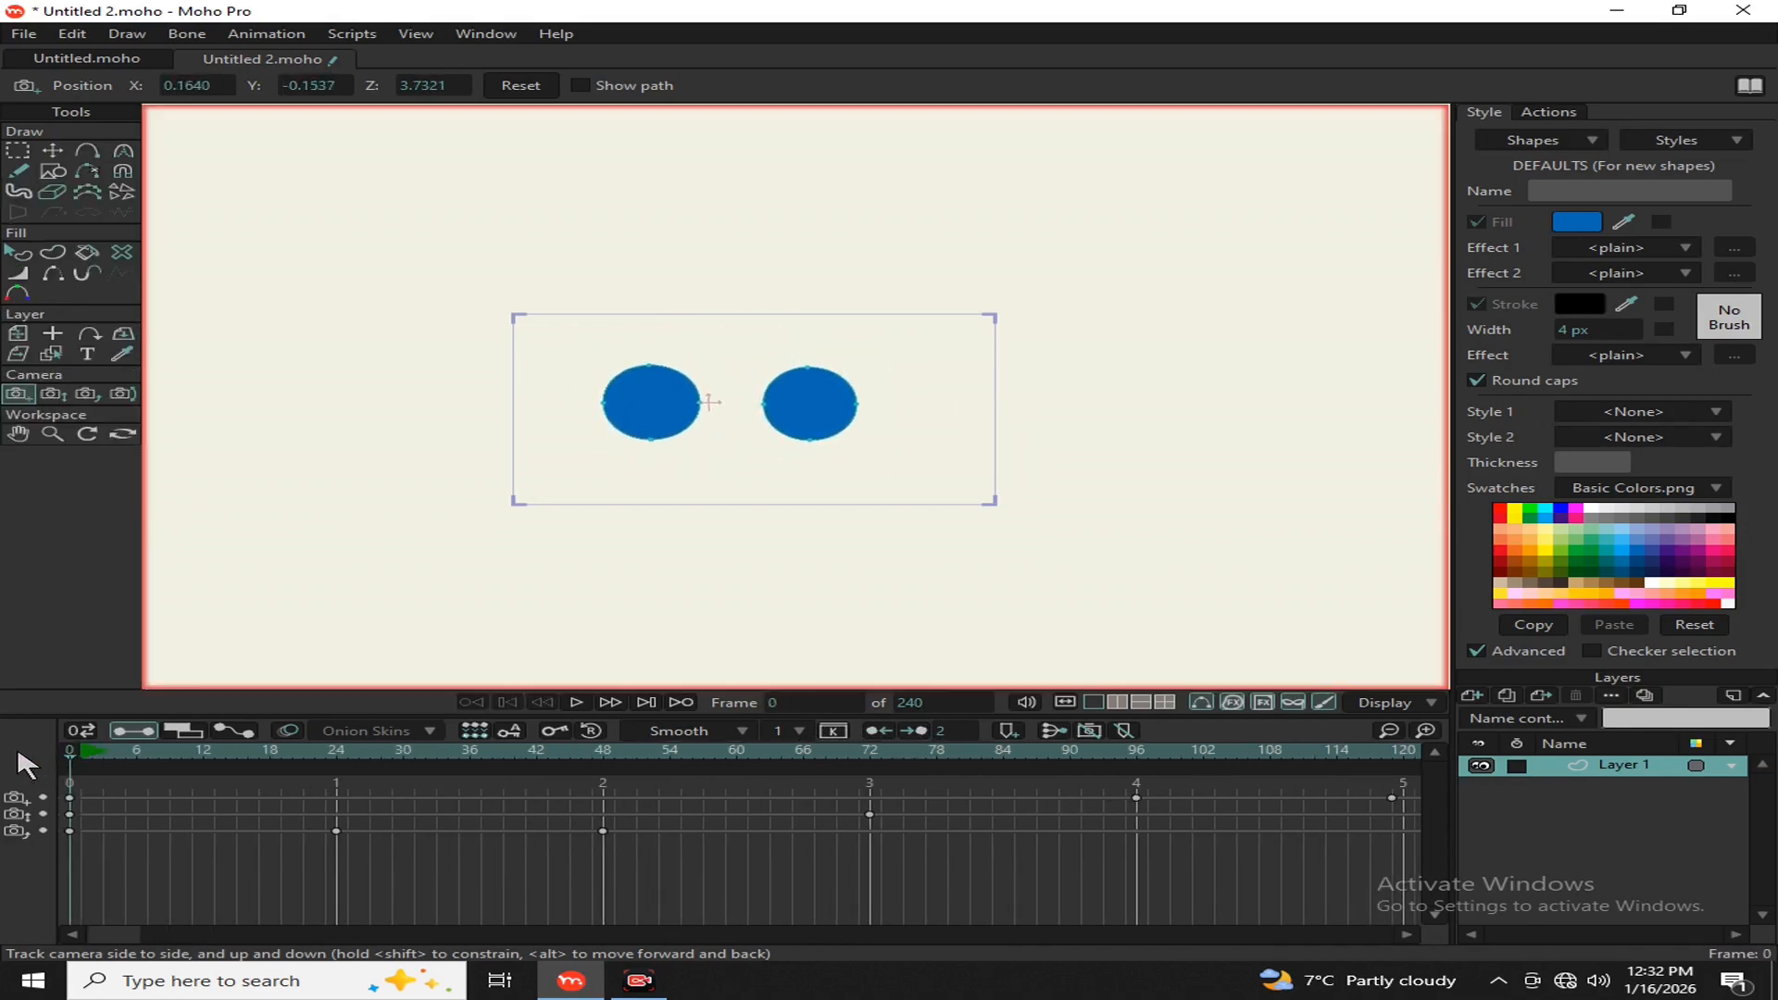
scroll(772, 428, "up", 2)
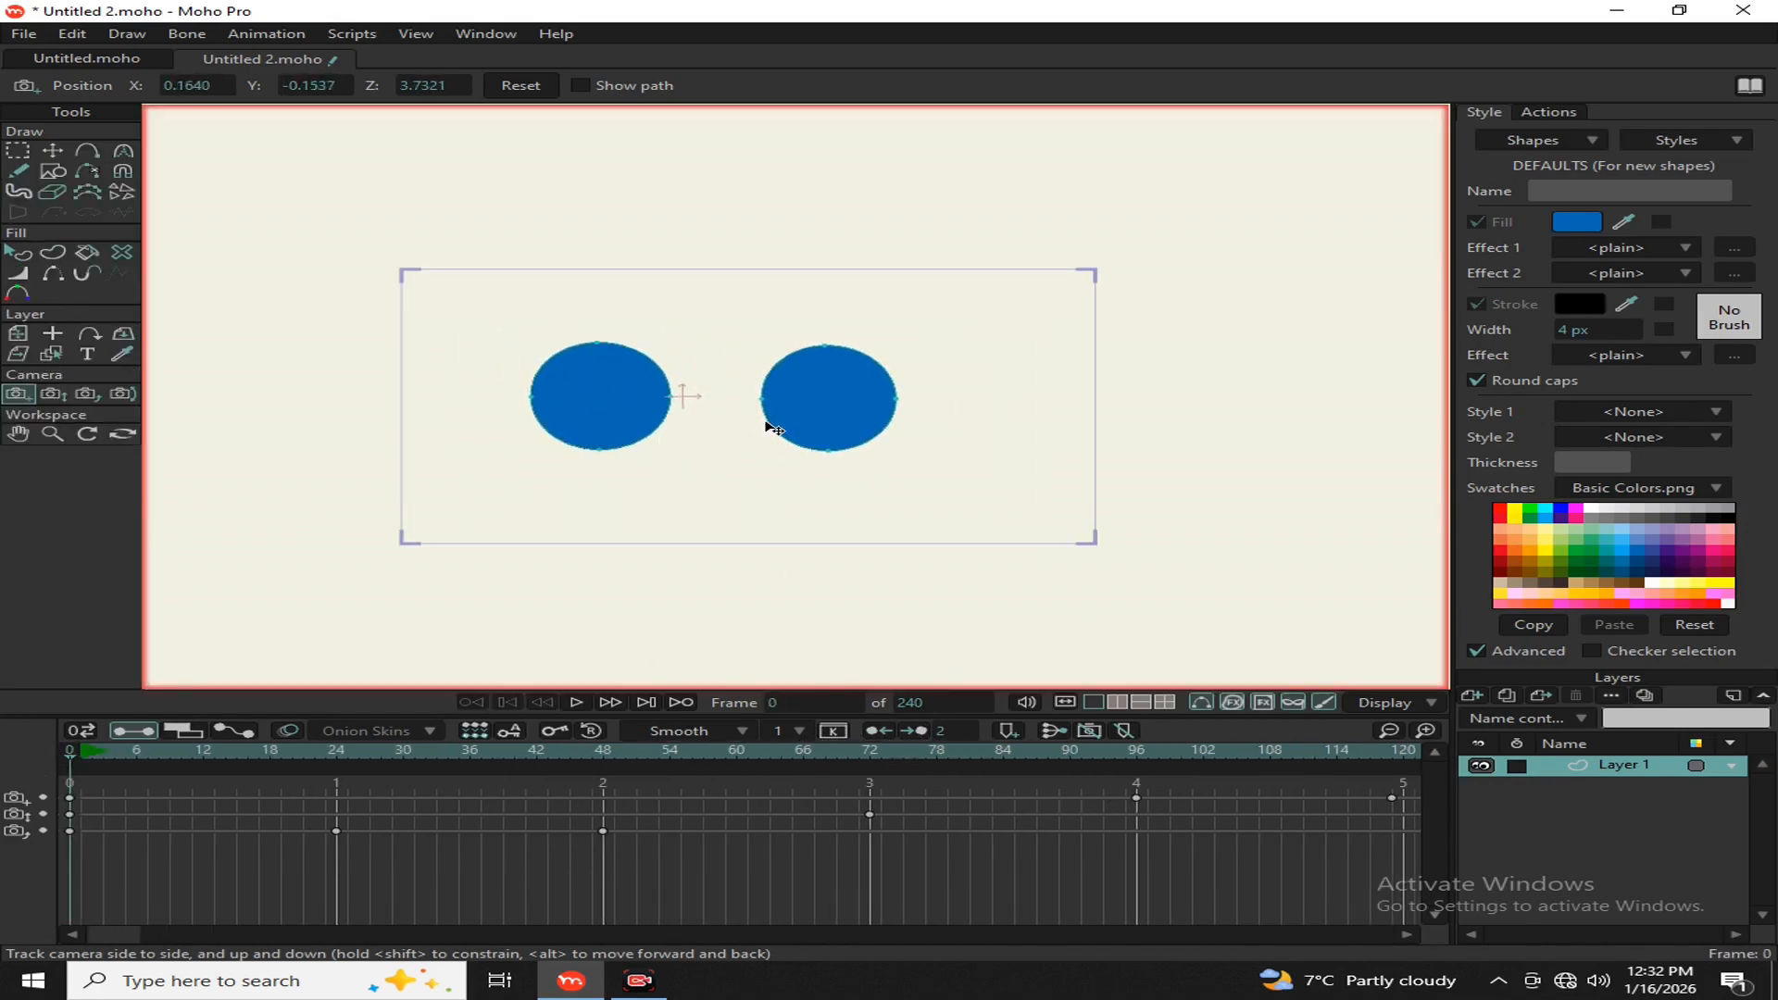
left_click(573, 703)
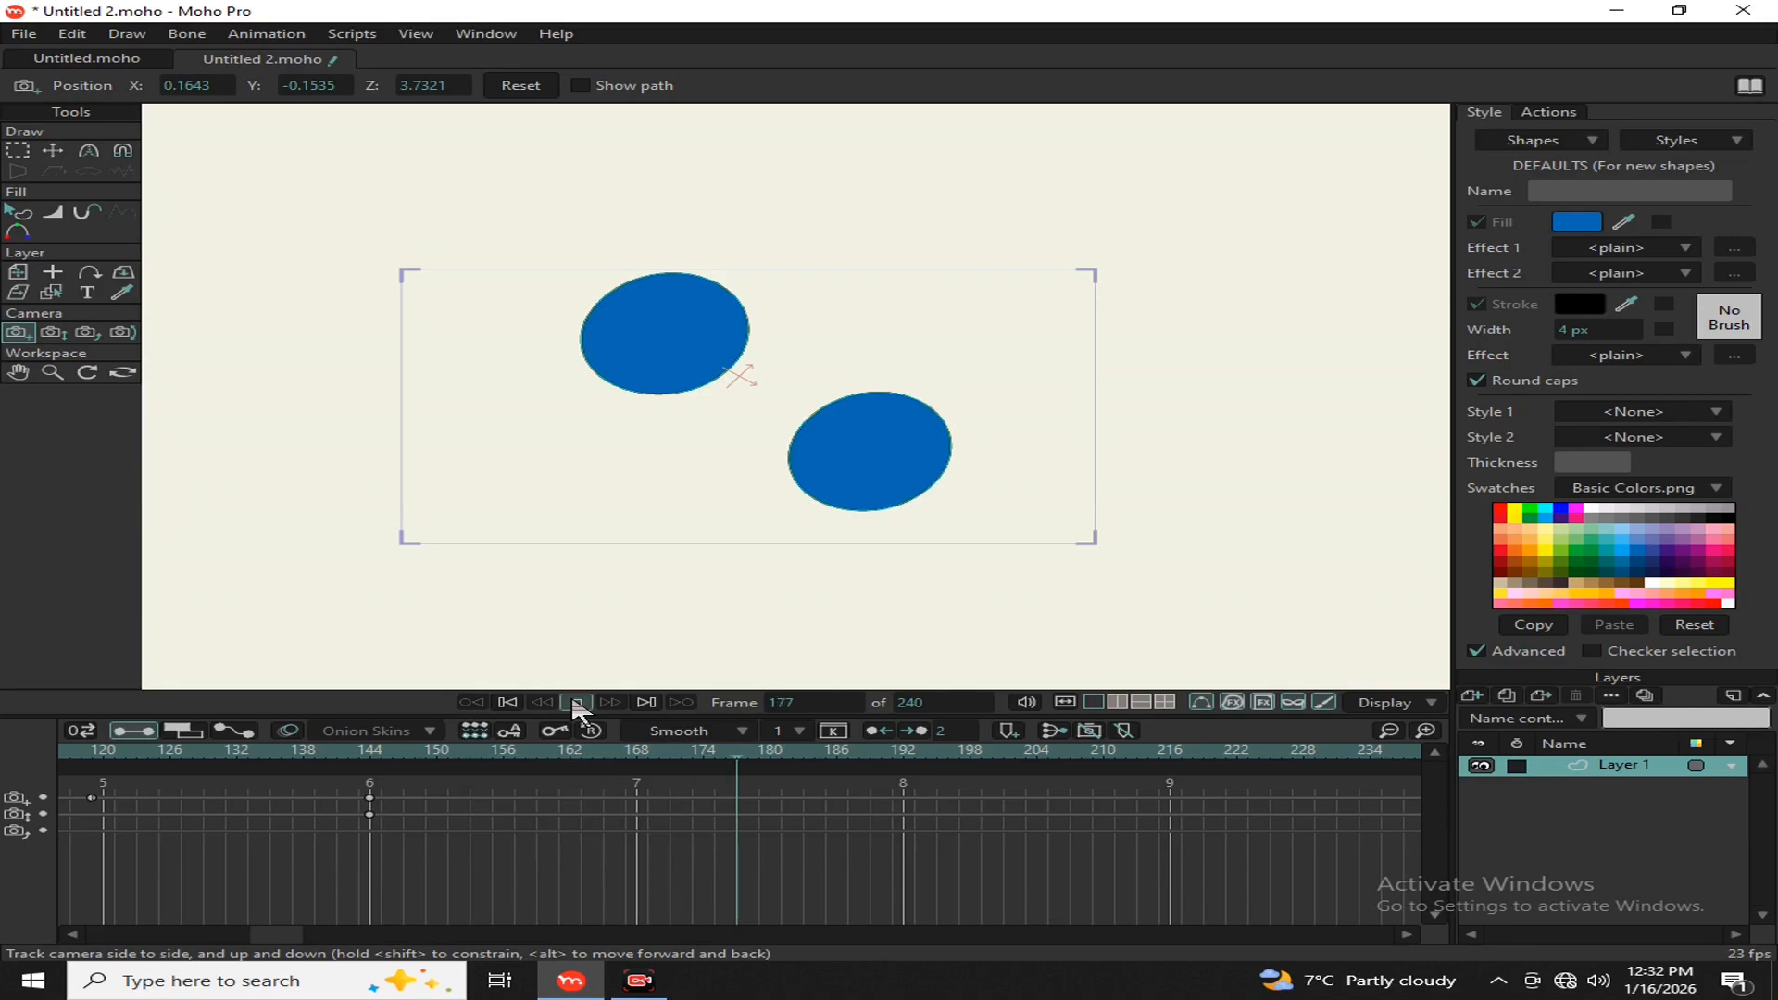
left_click(577, 705)
left_click_drag(412, 780, 352, 854)
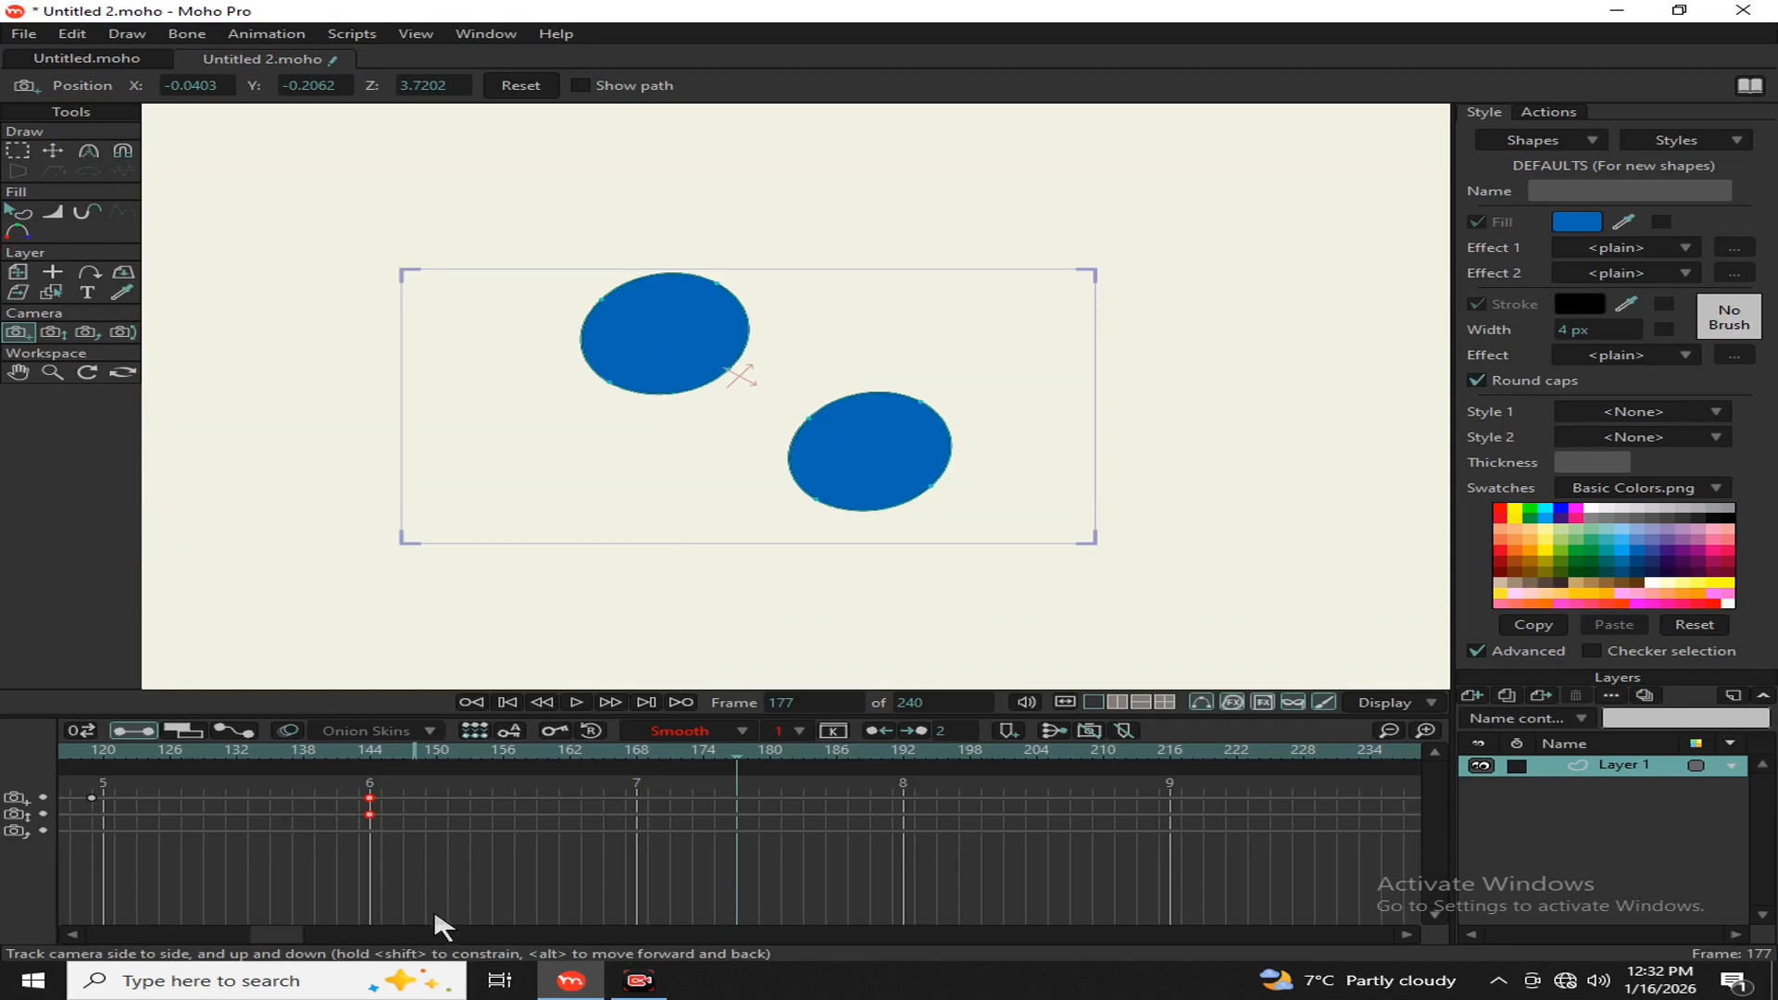
left_click_drag(277, 935, 205, 933)
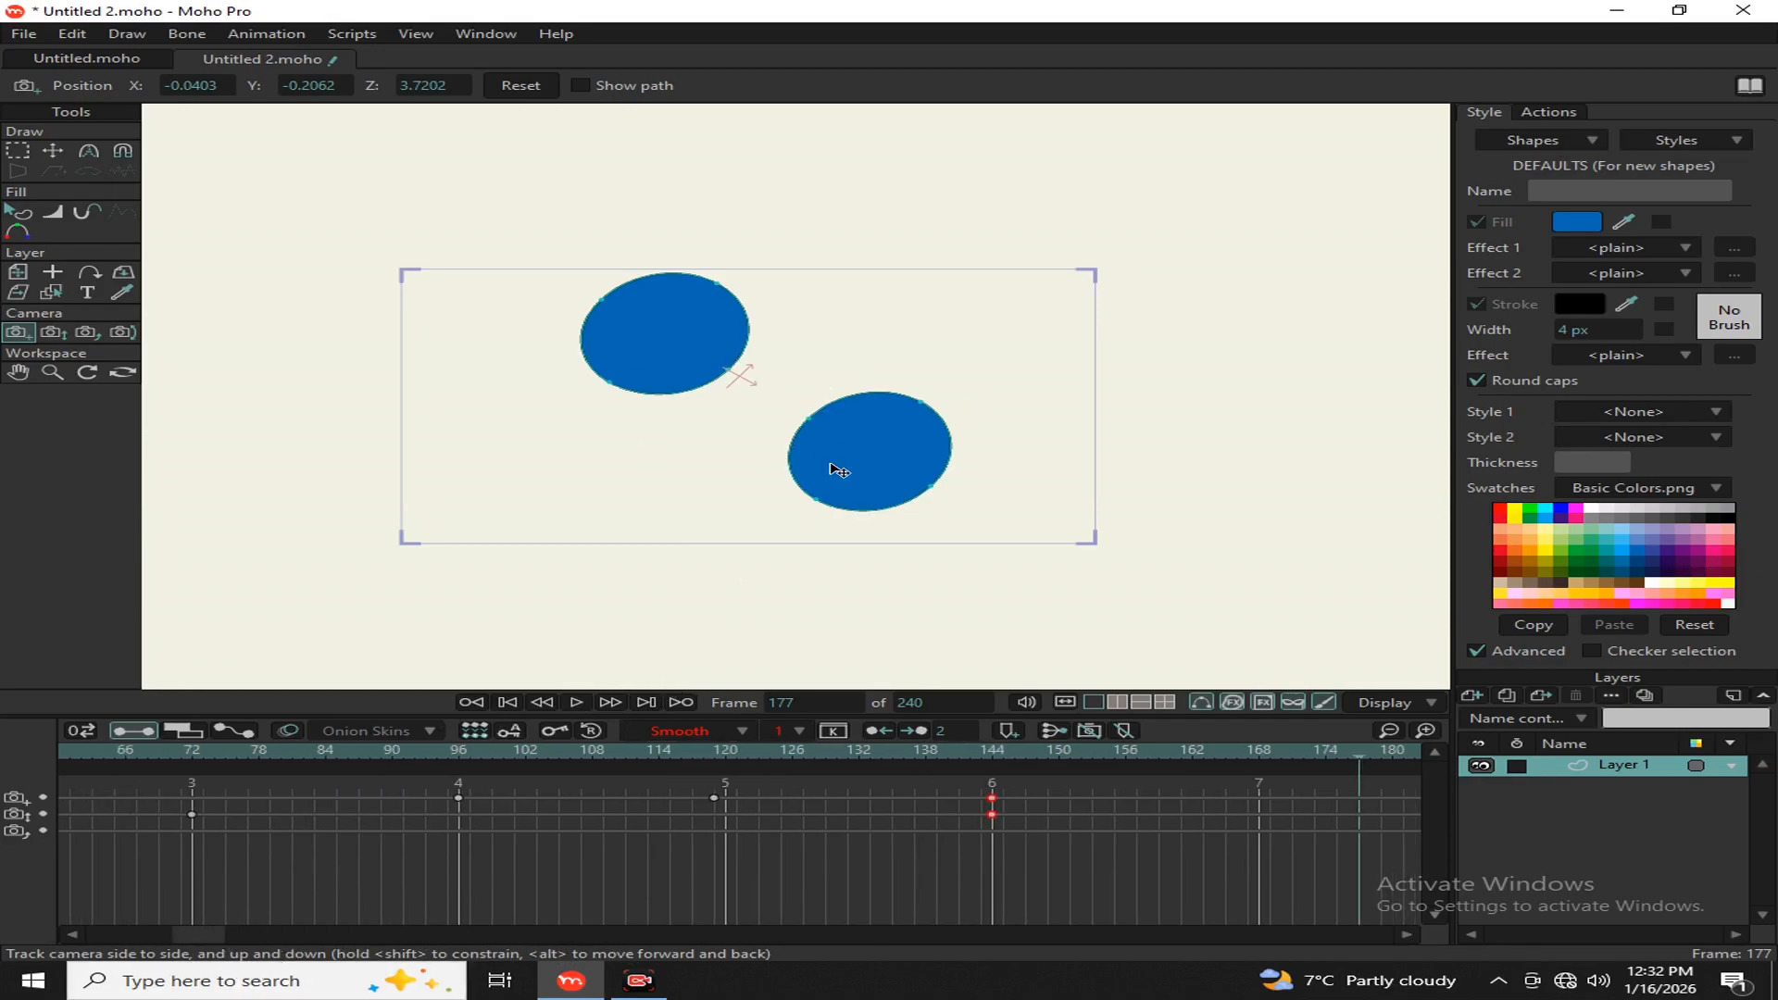
Step: Pan the workspace around the two ovals with the workspace Pan tool
left_click(18, 373)
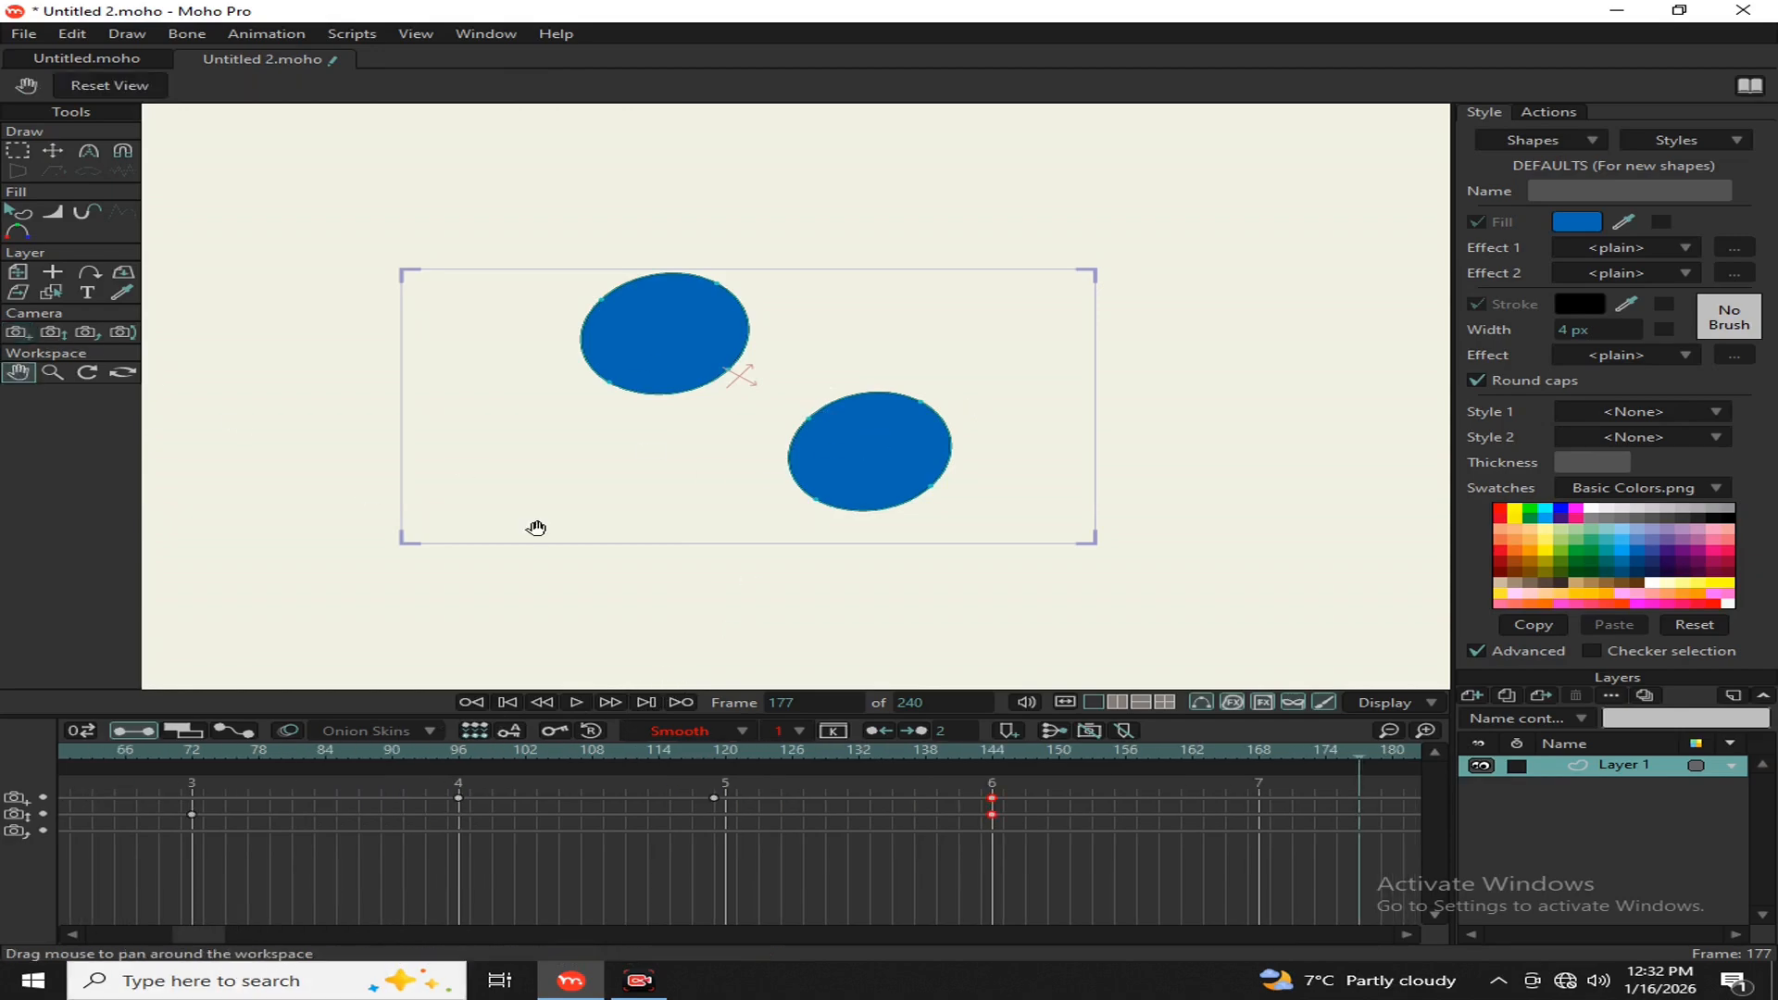
left_click_drag(843, 536, 794, 552)
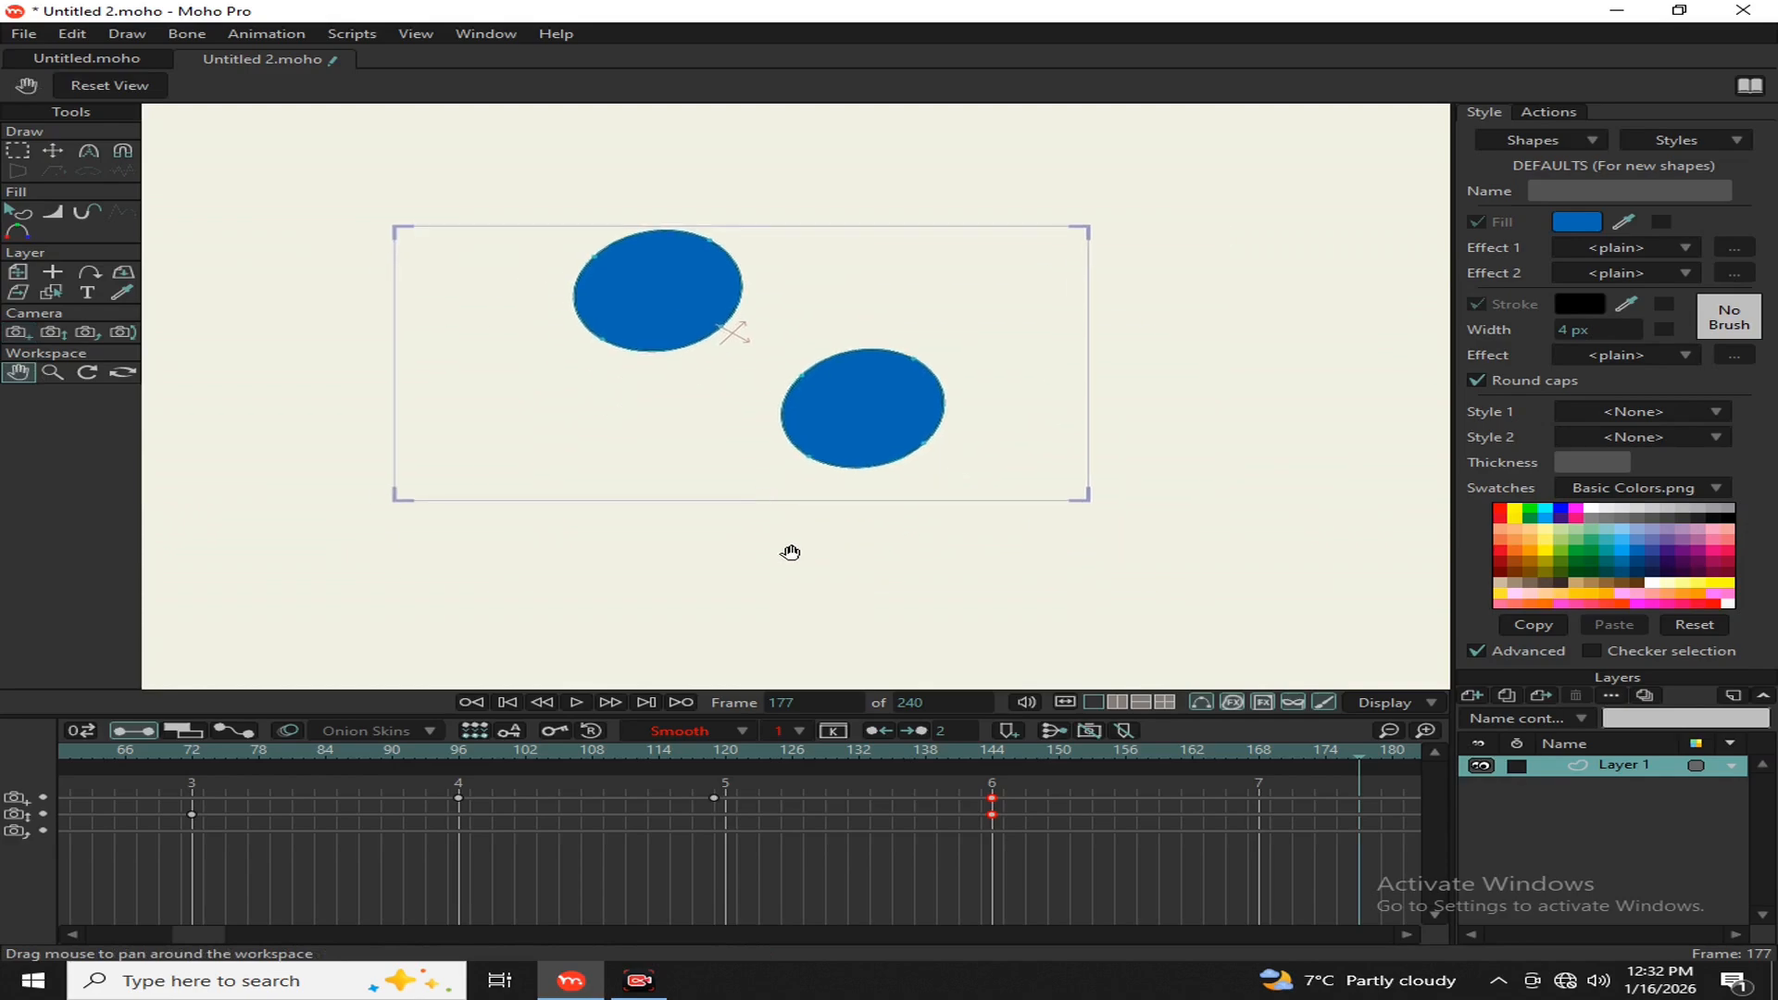
scroll(793, 552, "down", 3)
left_click_drag(1356, 510, 1301, 402)
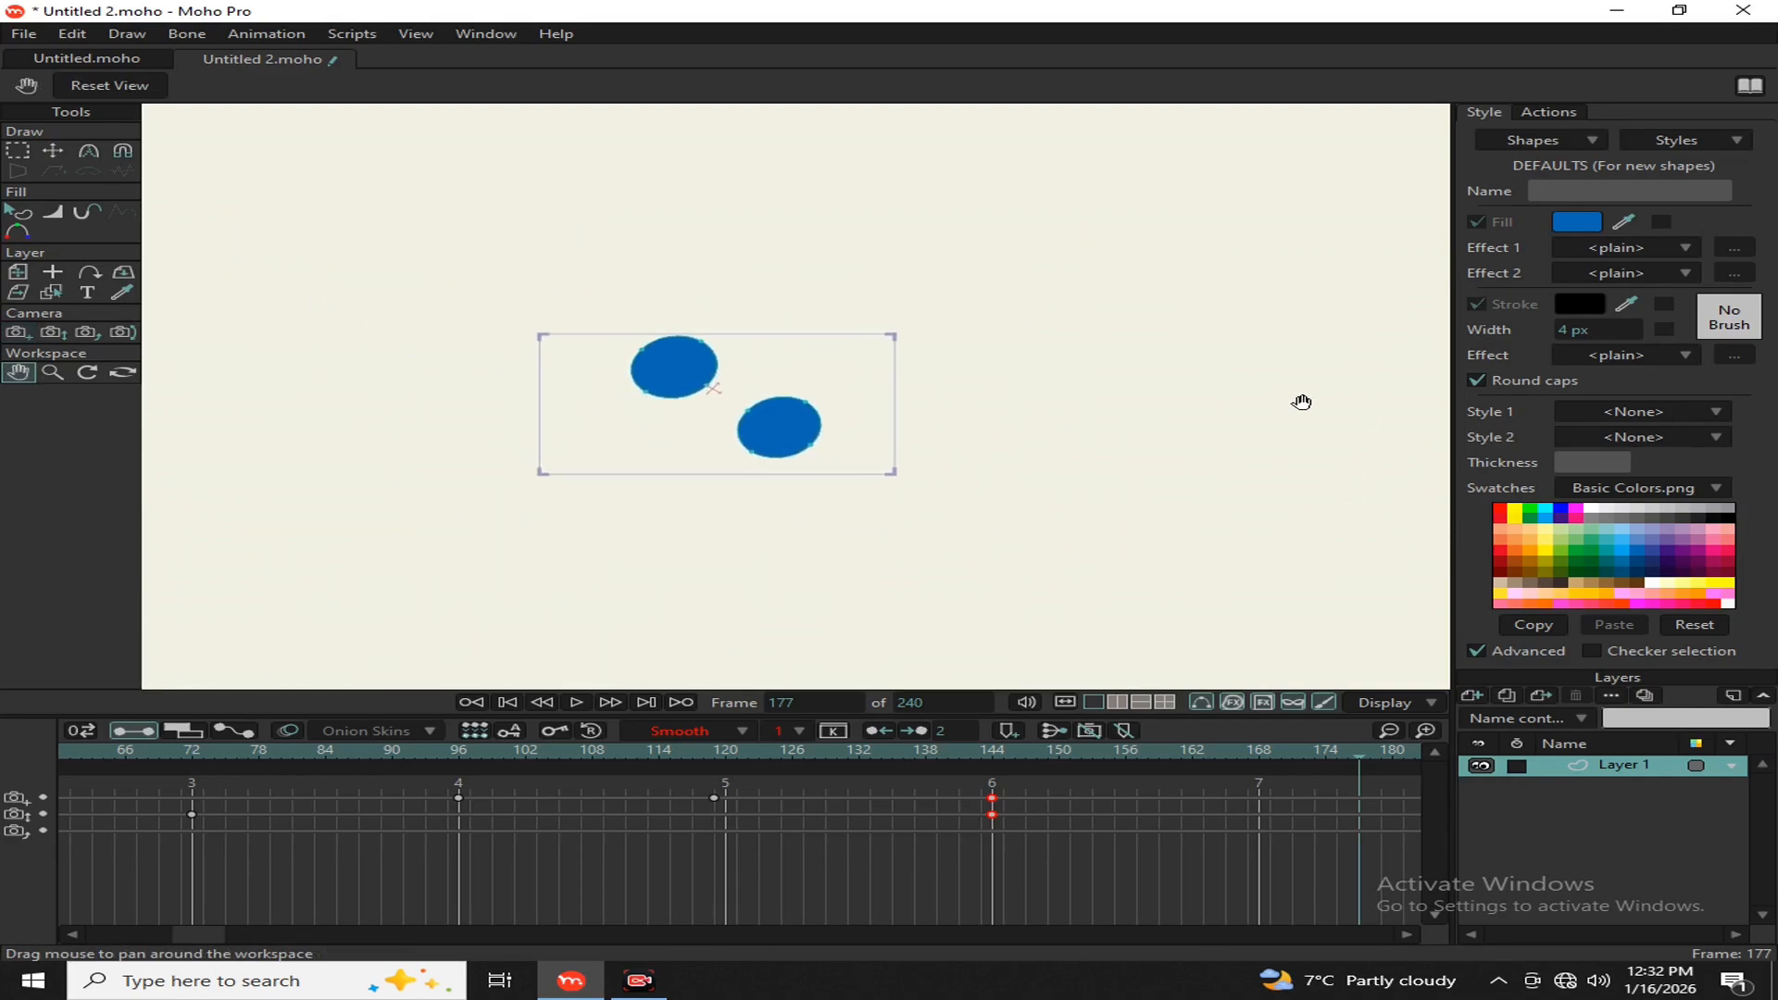
Step: Zoom the workspace in and out around the ovals with the workspace Zoom tool active
left_click(51, 375)
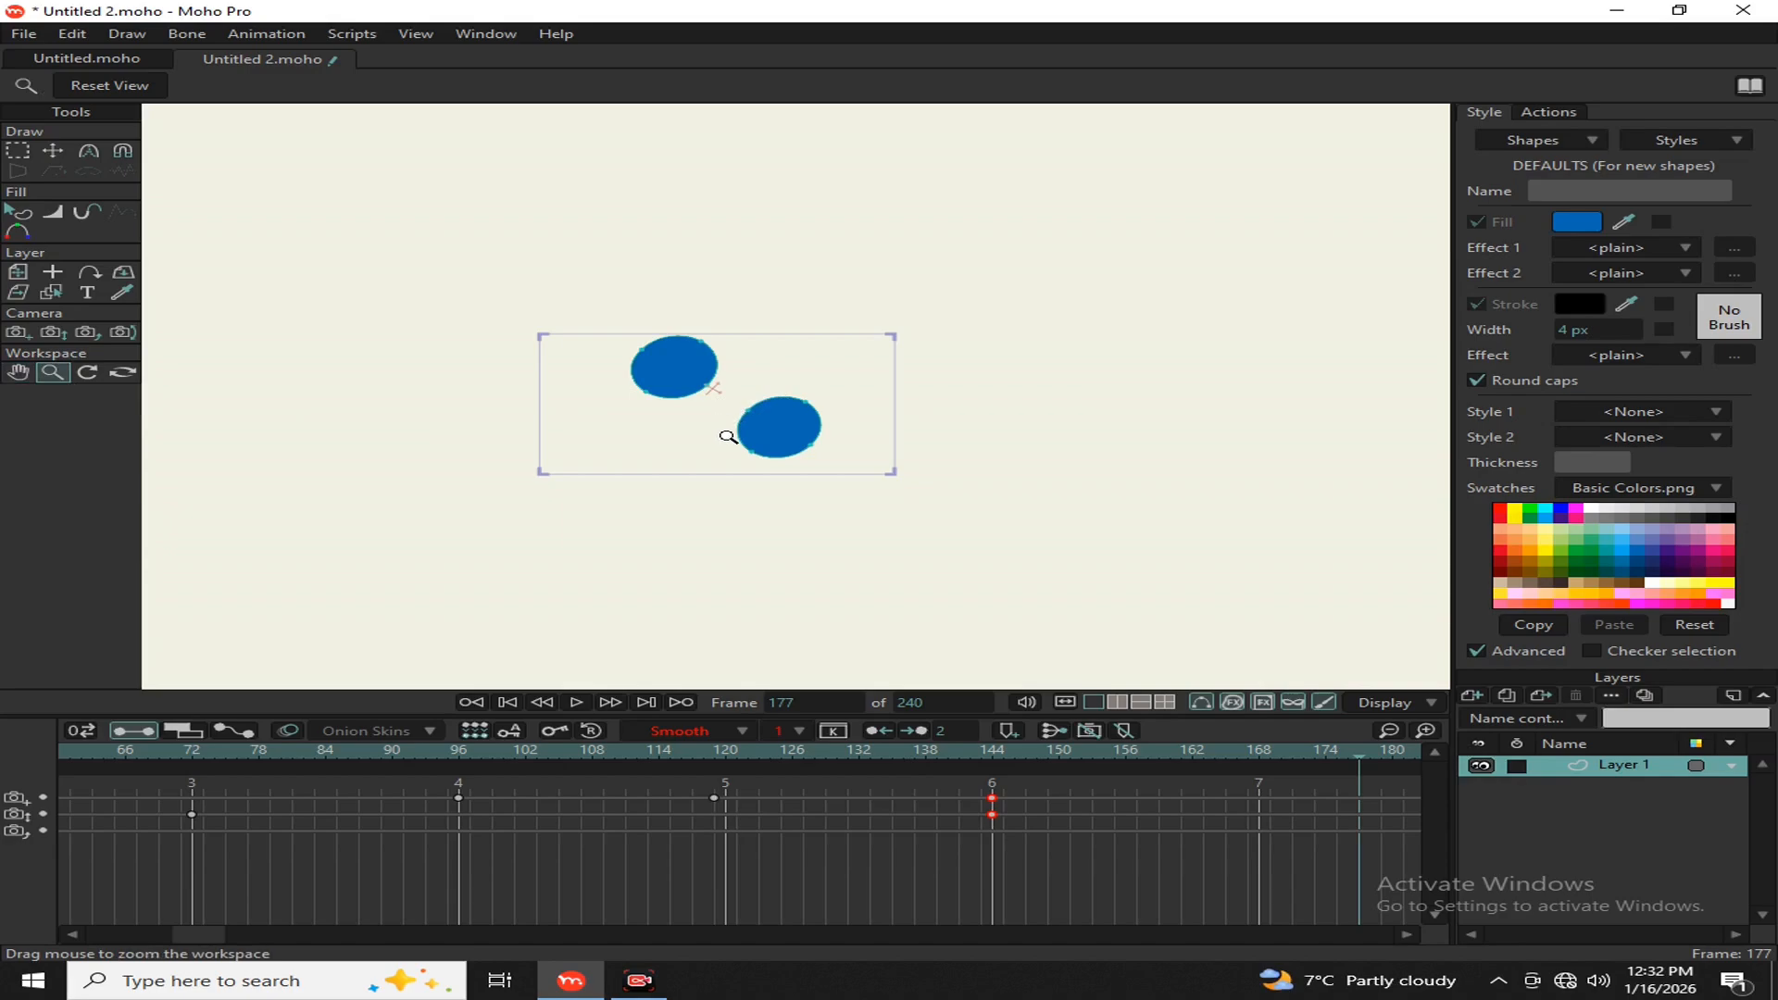
scroll(727, 437, "down", 3)
scroll(727, 436, "up", 4)
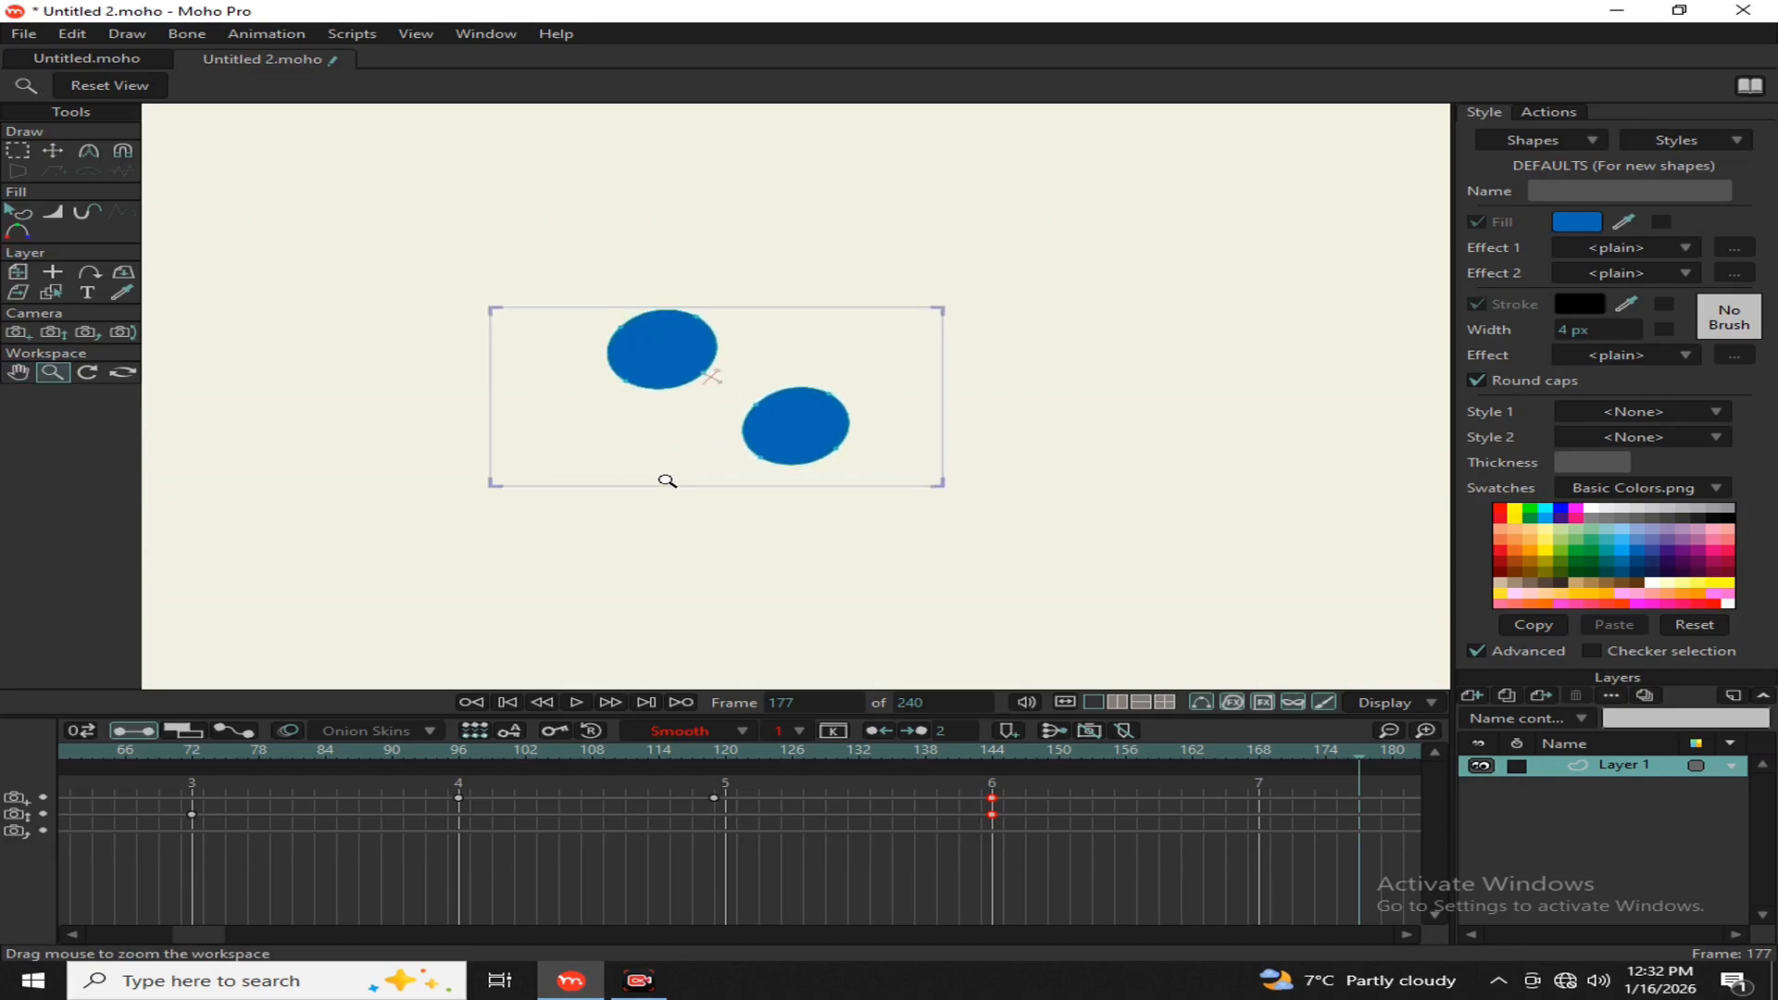
scroll(575, 460, "up", 3)
scroll(960, 262, "down", 4)
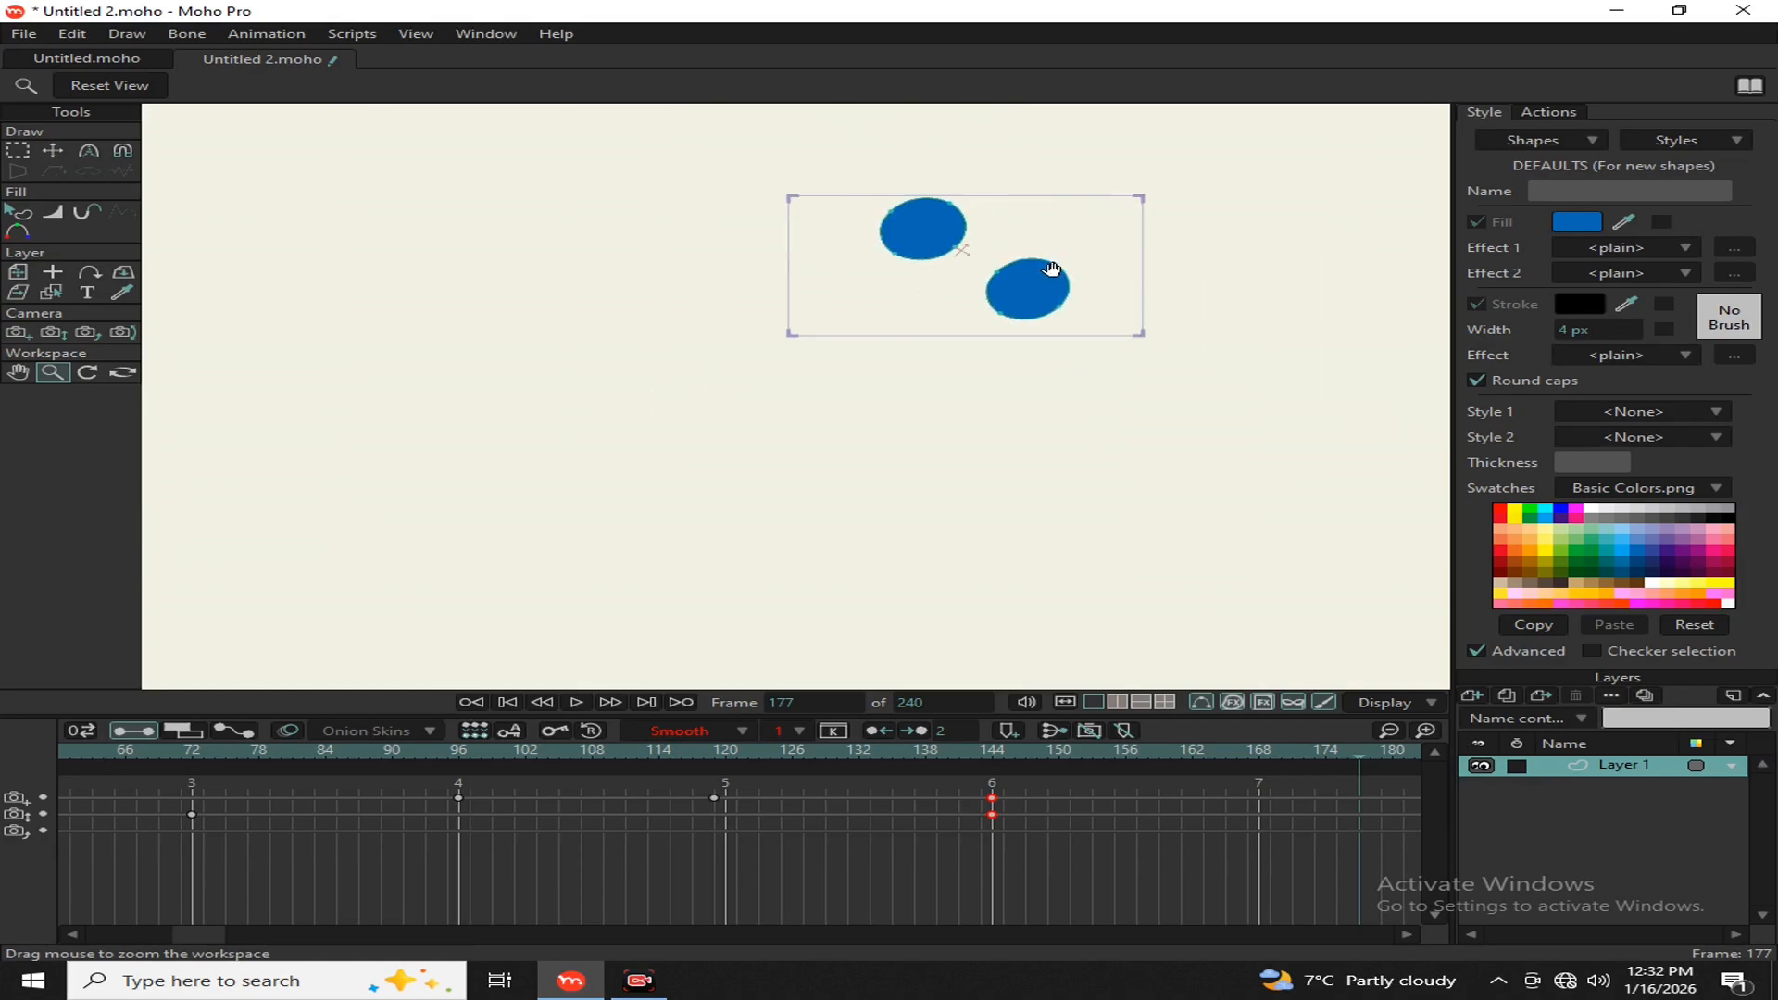
left_click_drag(1052, 269, 830, 332)
scroll(709, 306, "up", 4)
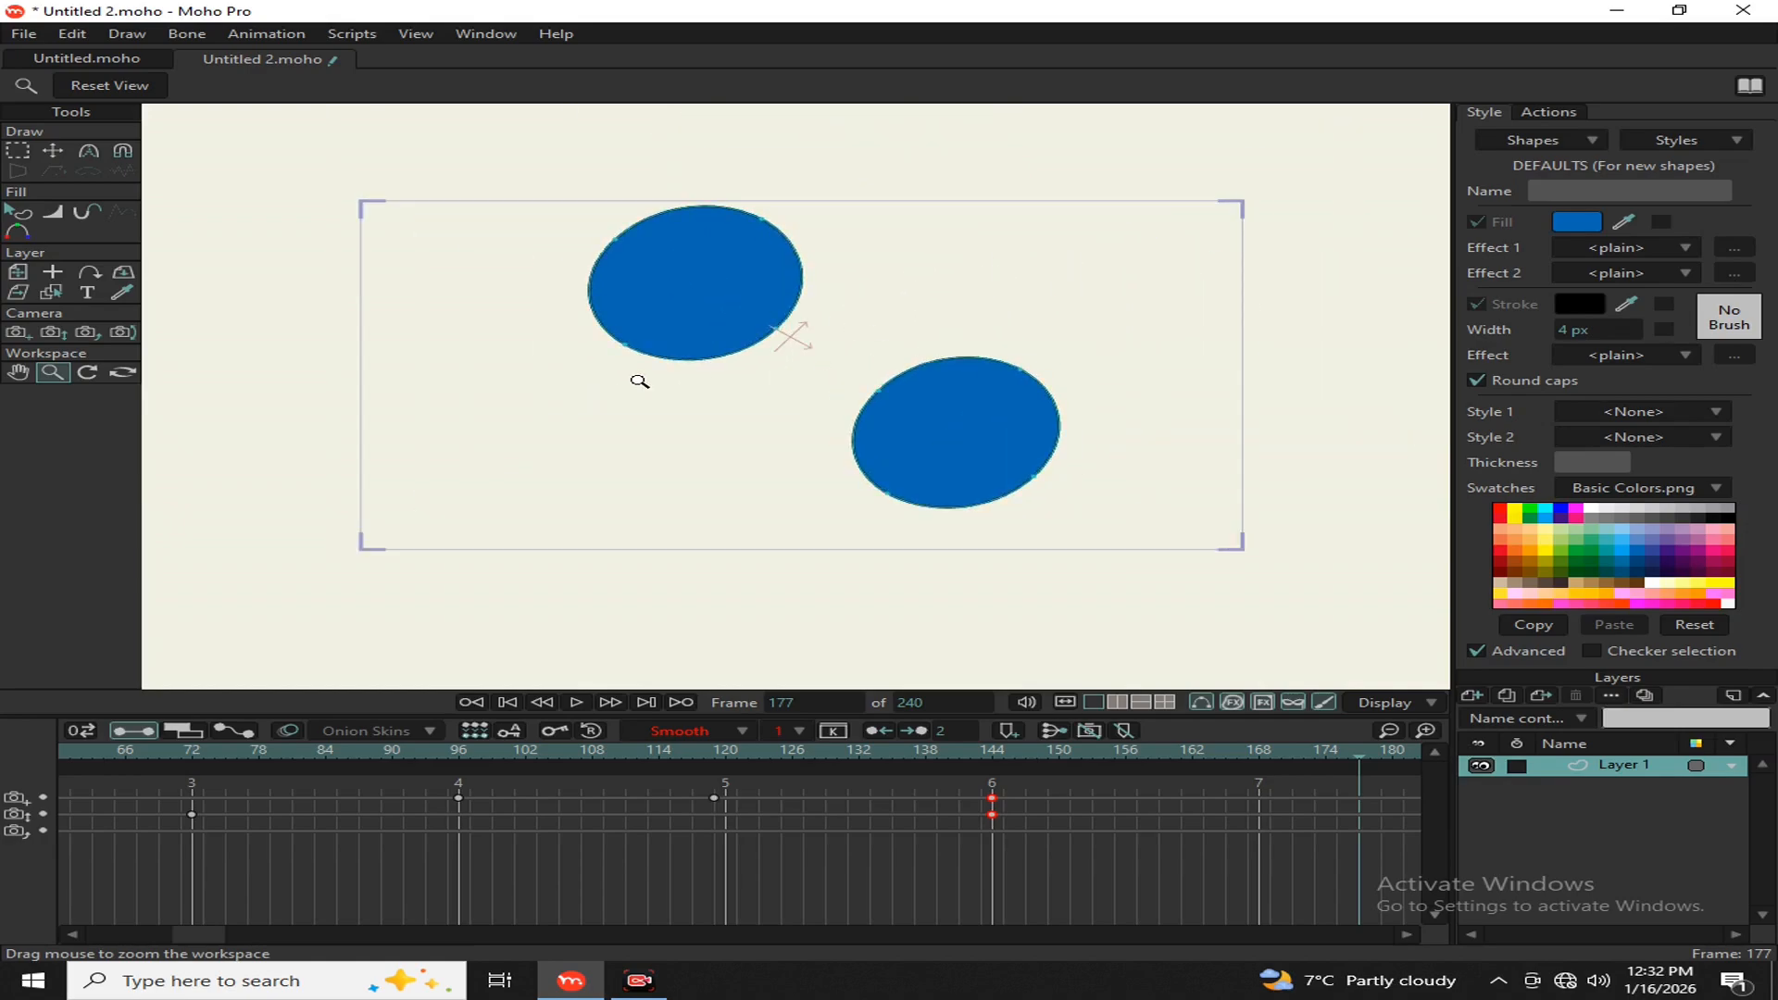
Step: Rotate the workspace around the ovals in several directions with the workspace Rotate tool, and reset the view
left_click(87, 372)
left_click_drag(728, 472, 687, 497)
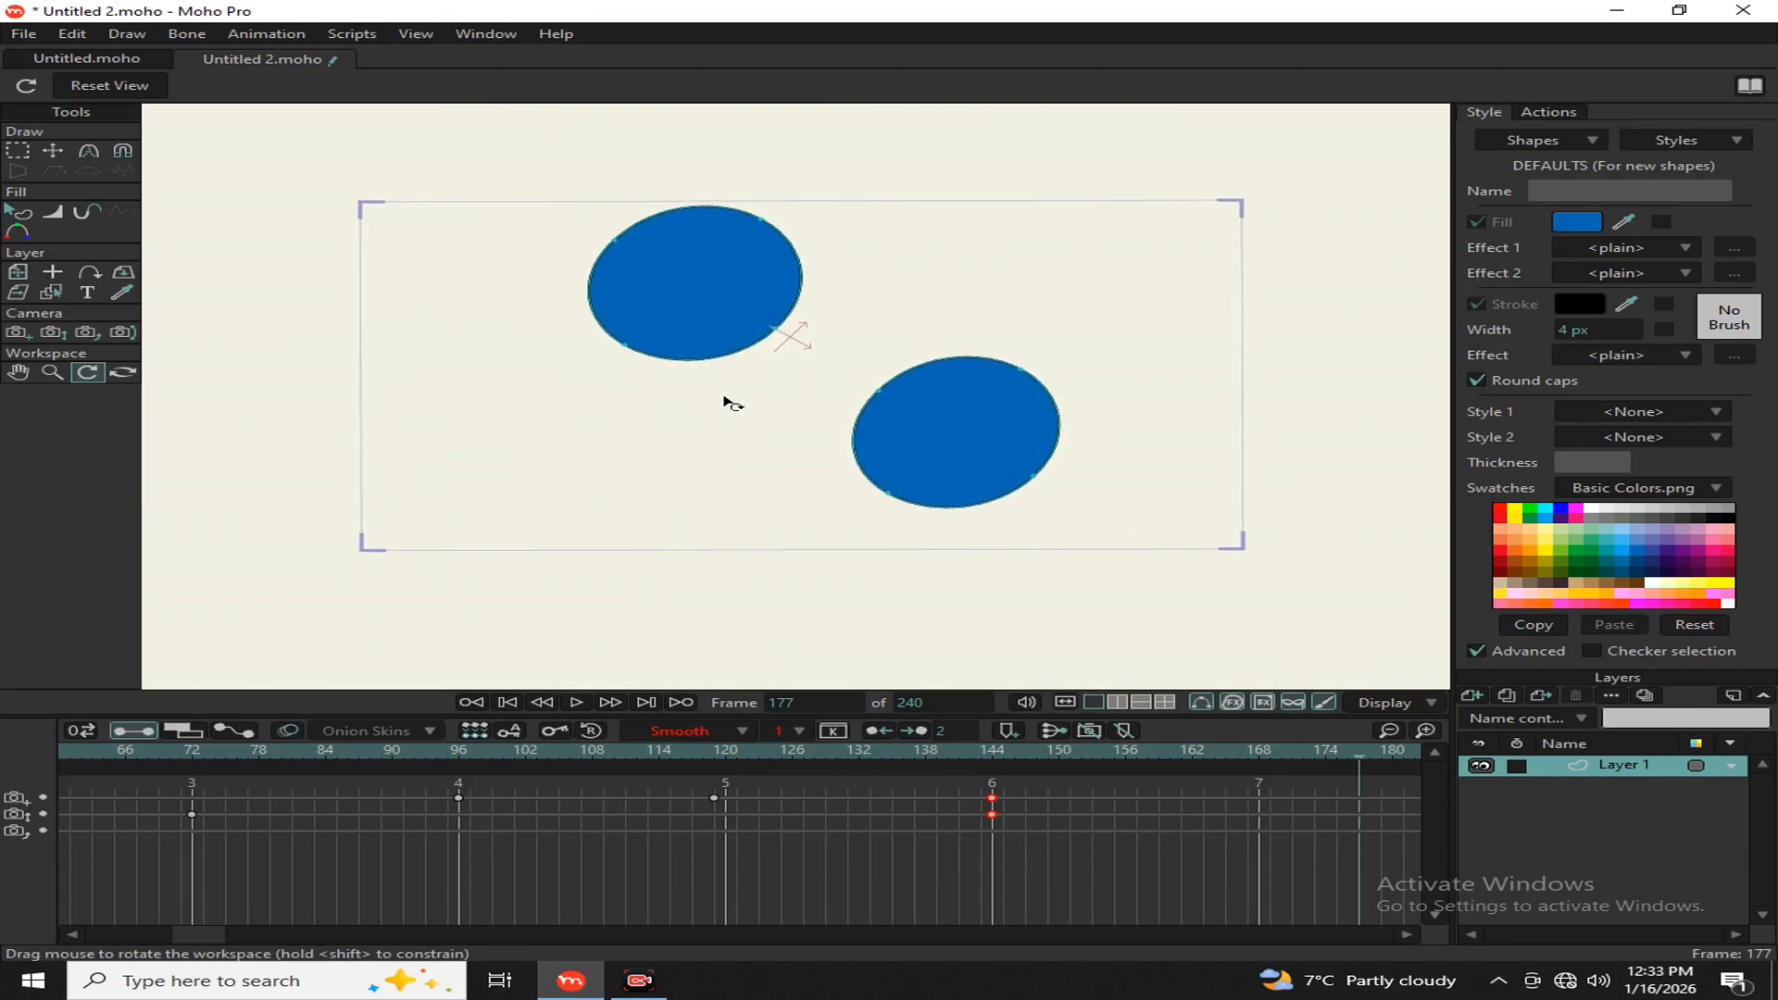
left_click_drag(726, 400, 696, 455)
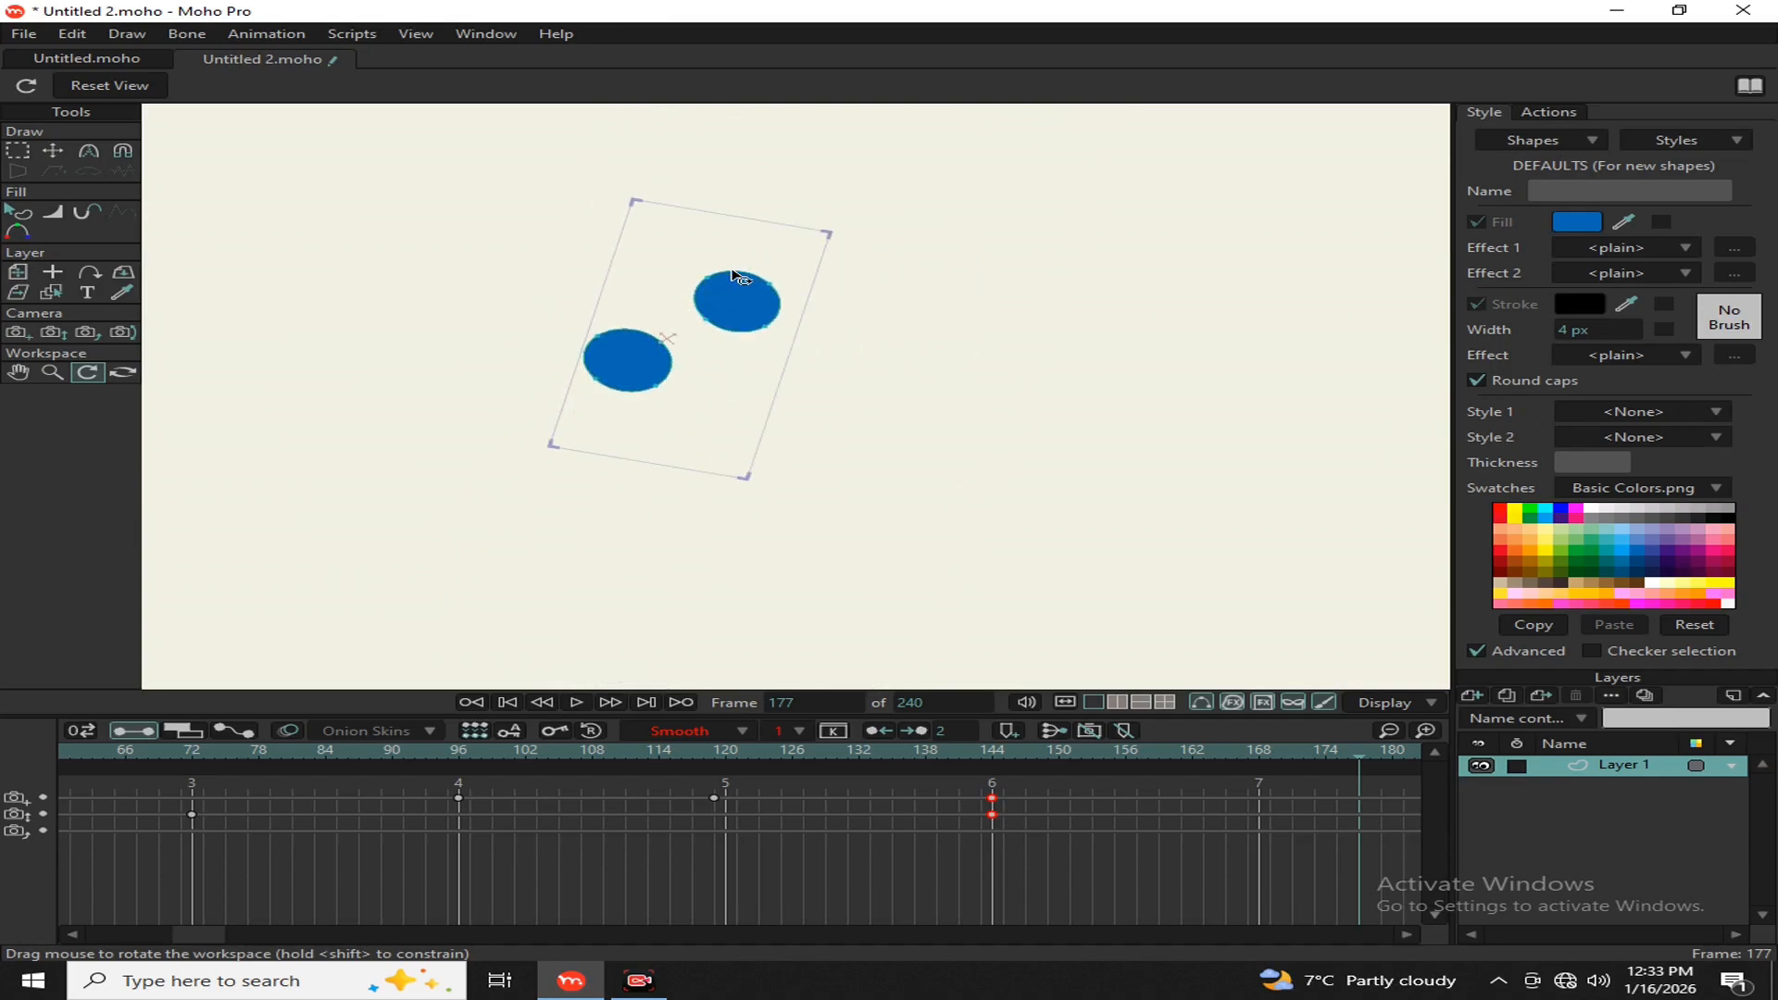
left_click_drag(693, 267, 873, 356)
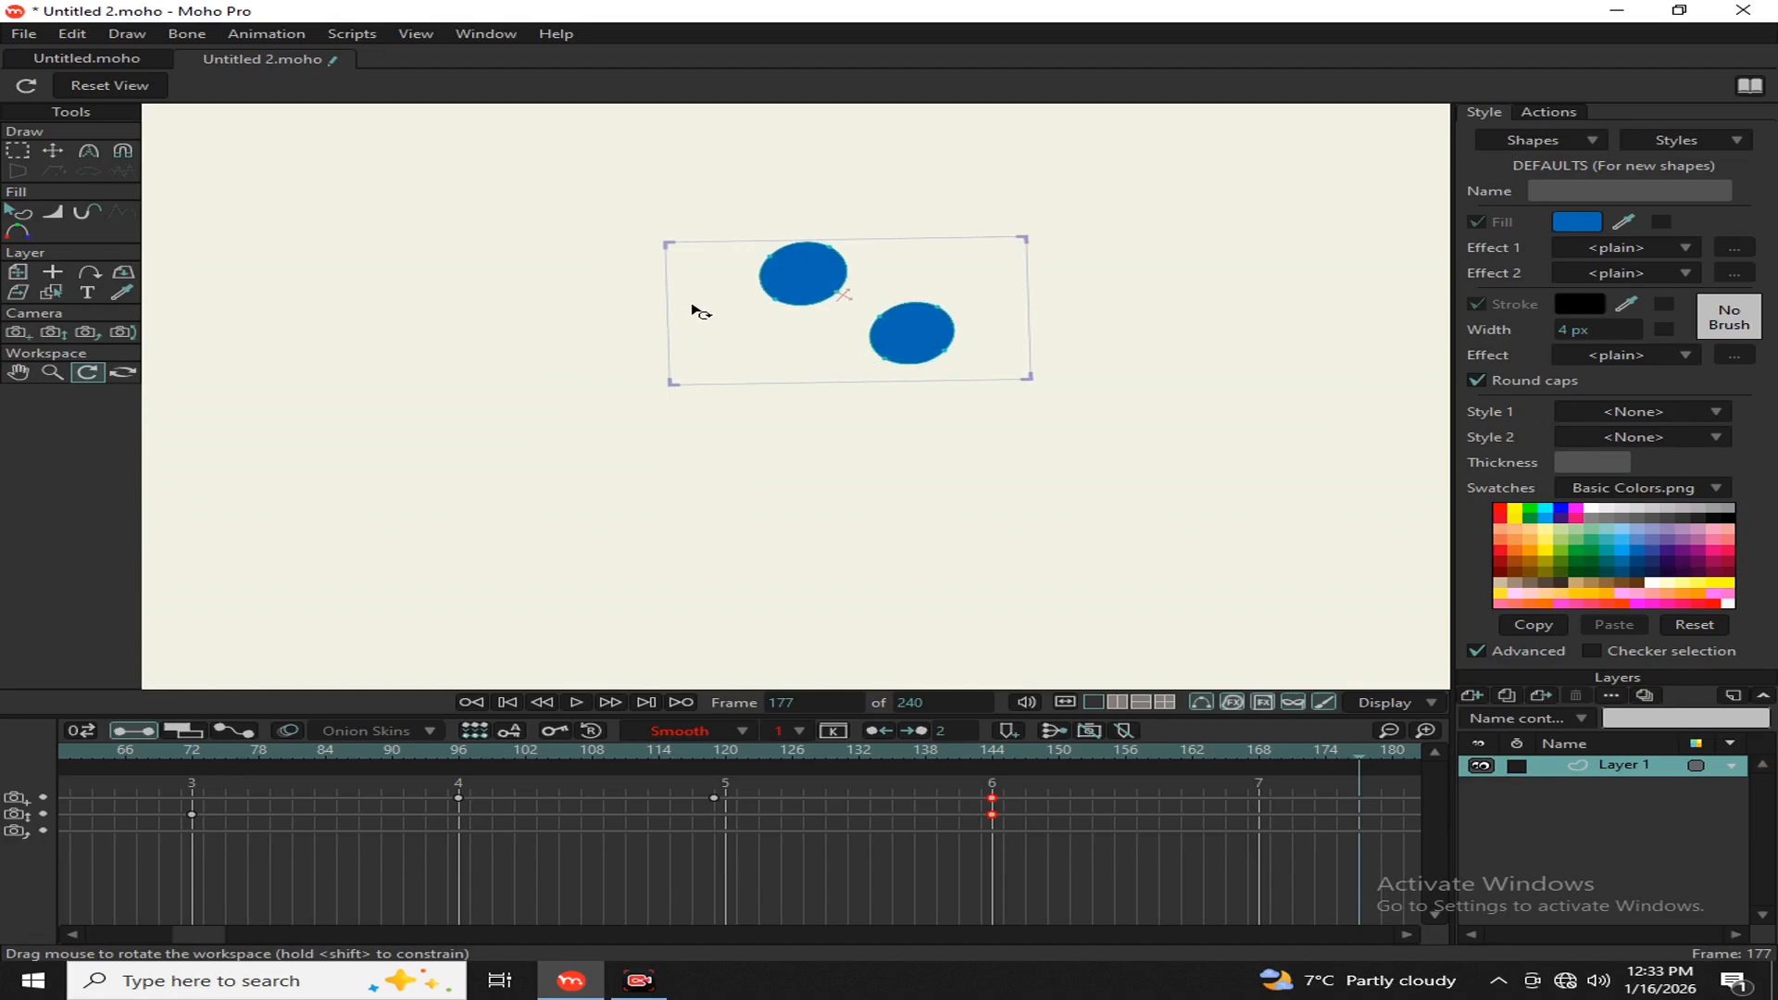
left_click_drag(701, 312, 484, 385)
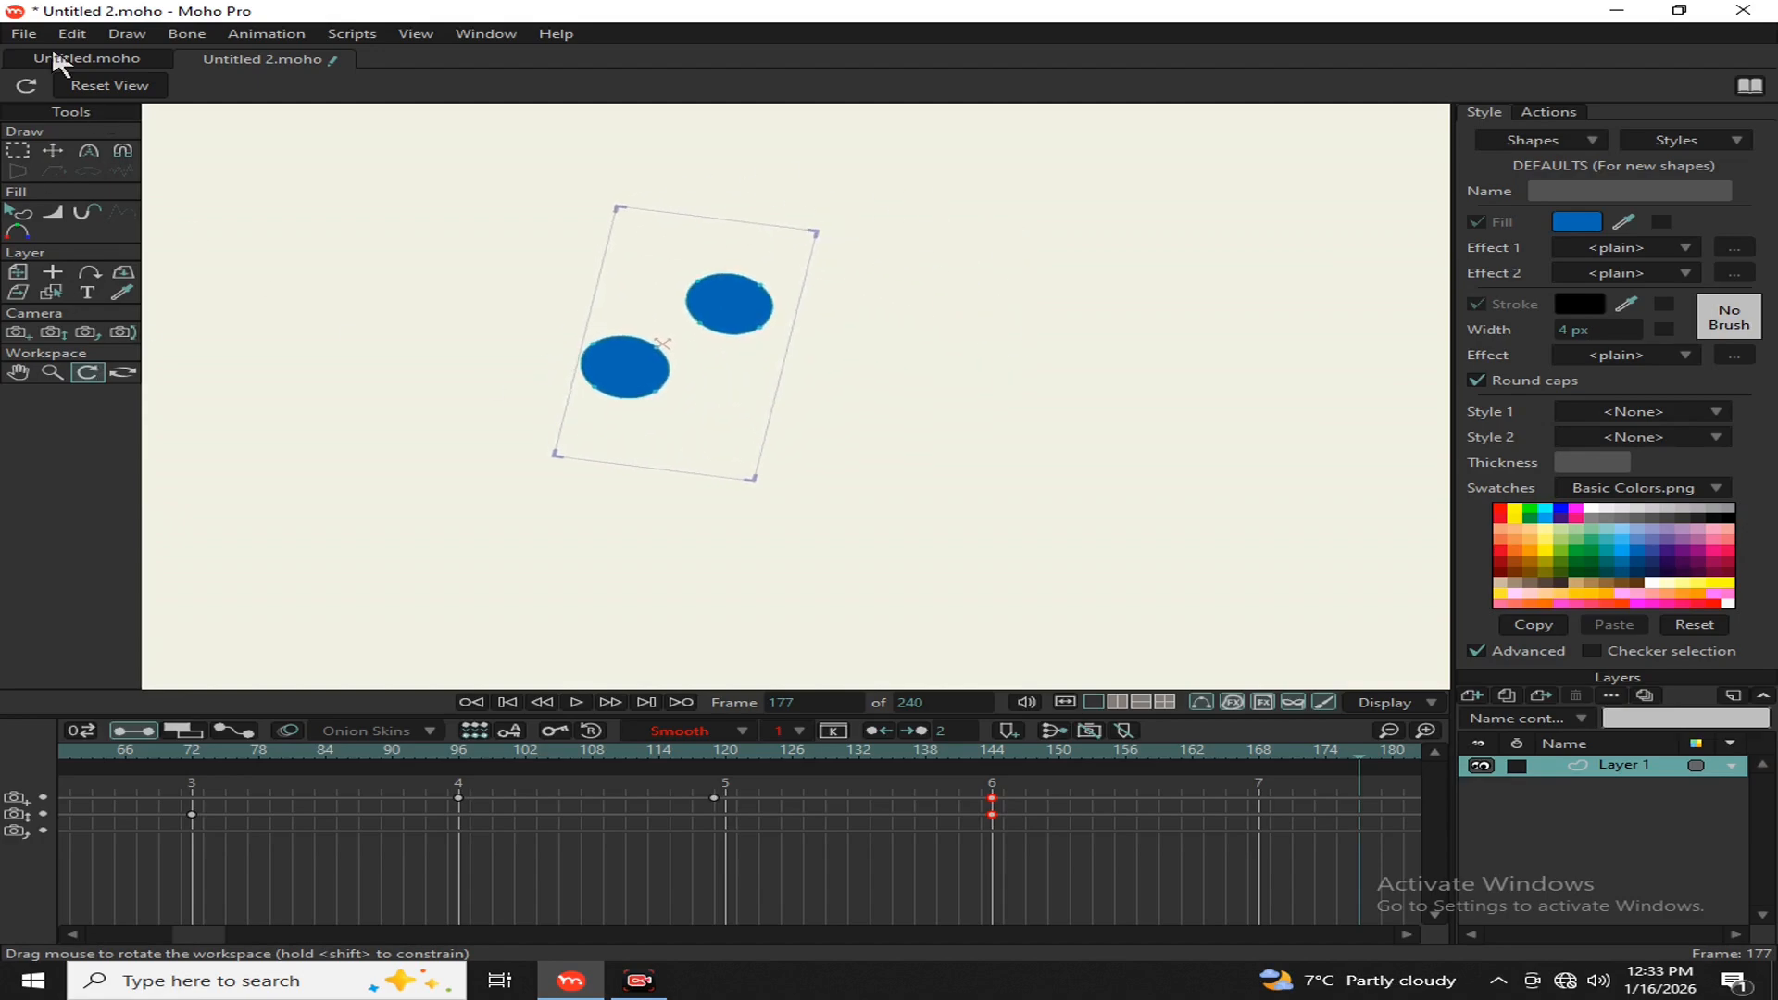
left_click(113, 89)
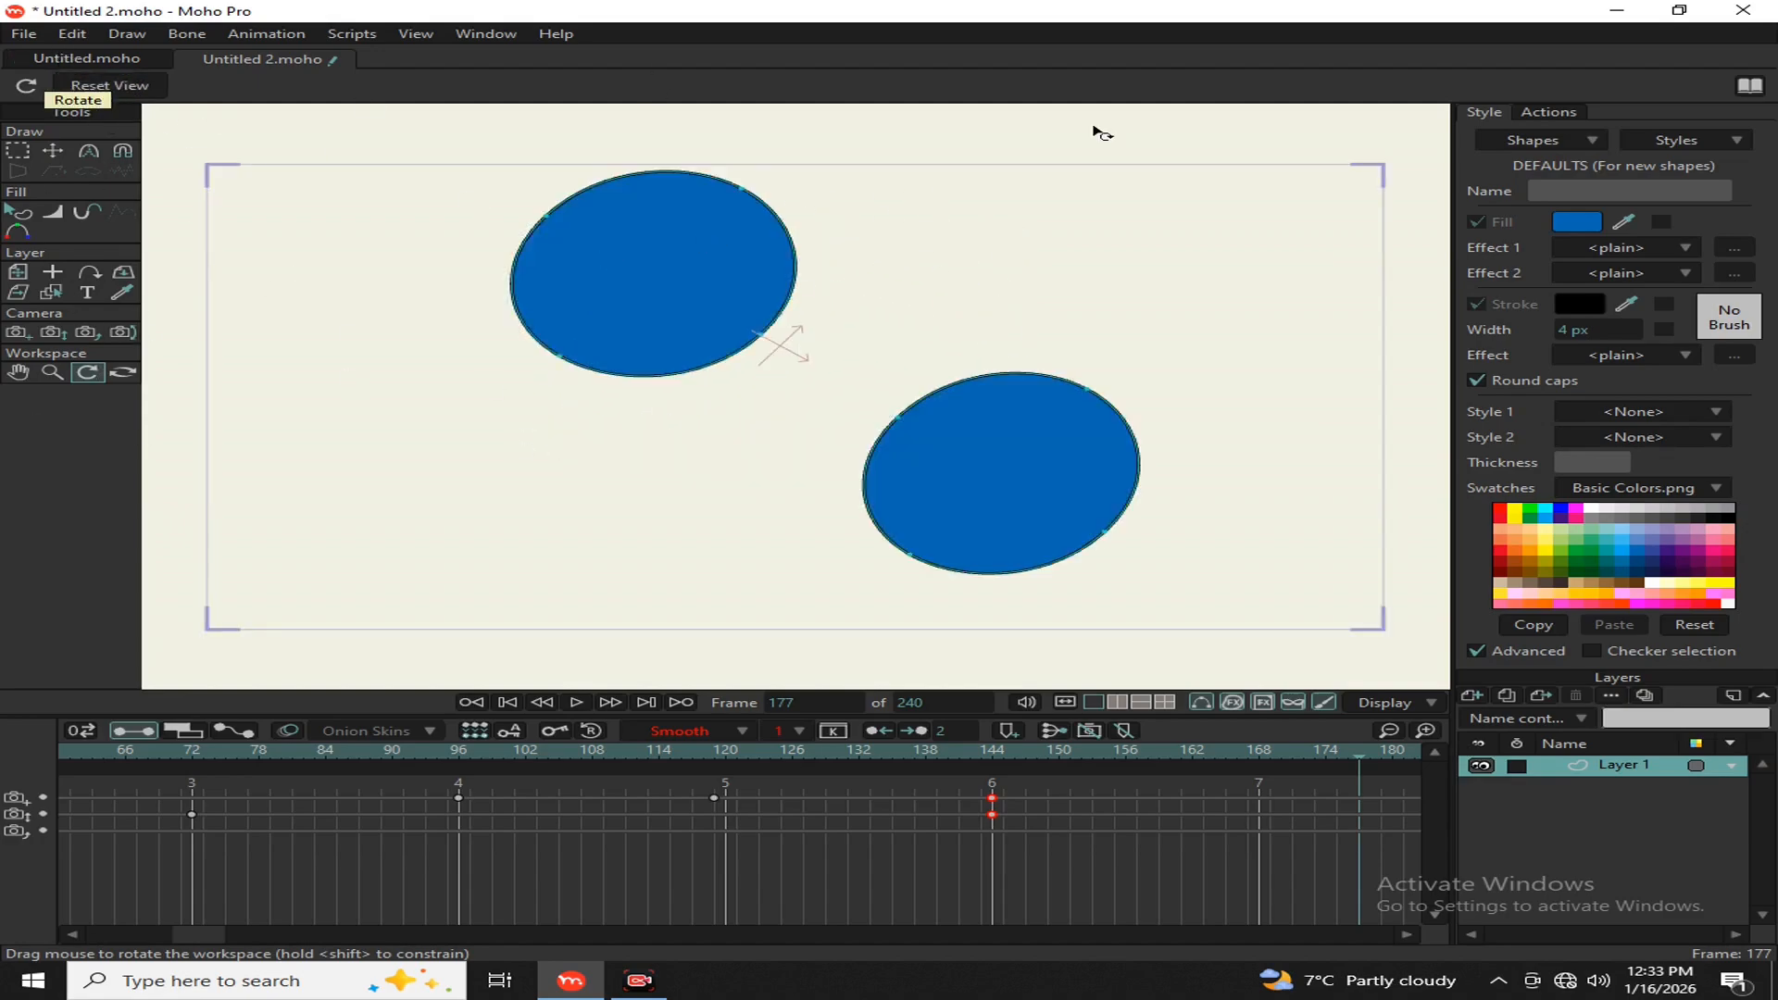
scroll(969, 331, "down", 3)
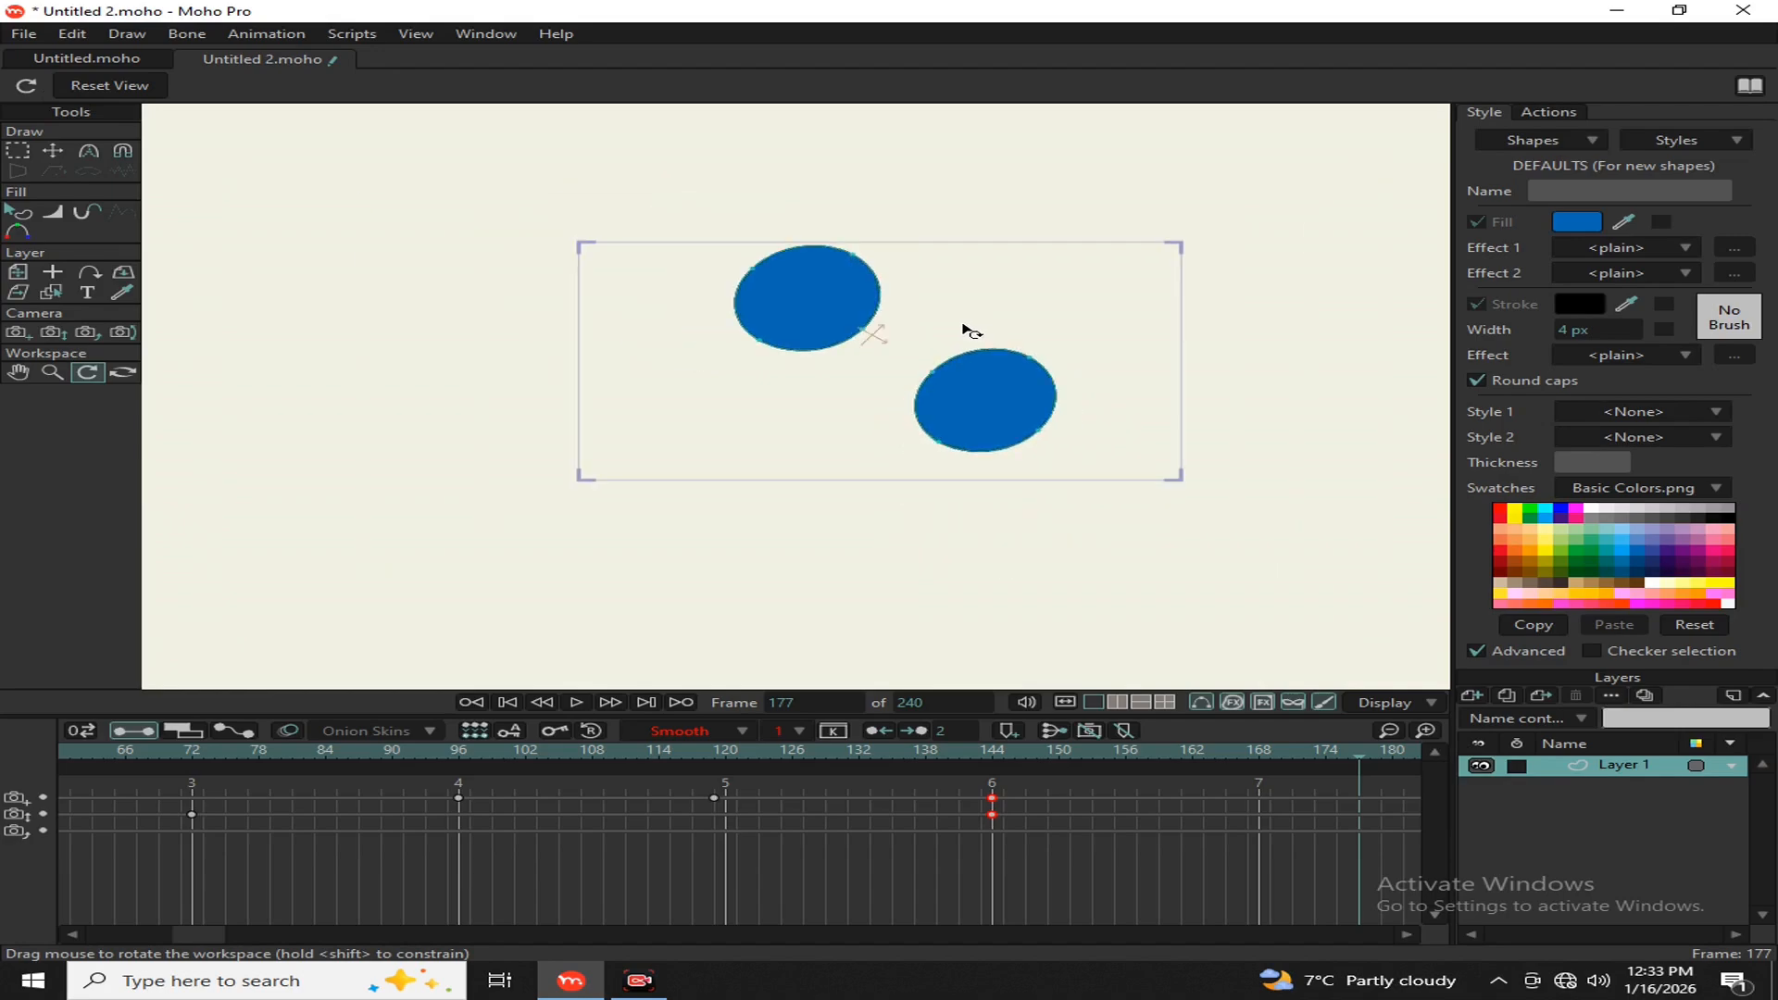
Step: Orbit the workspace to view the ovals and the camera from the side
left_click(113, 374)
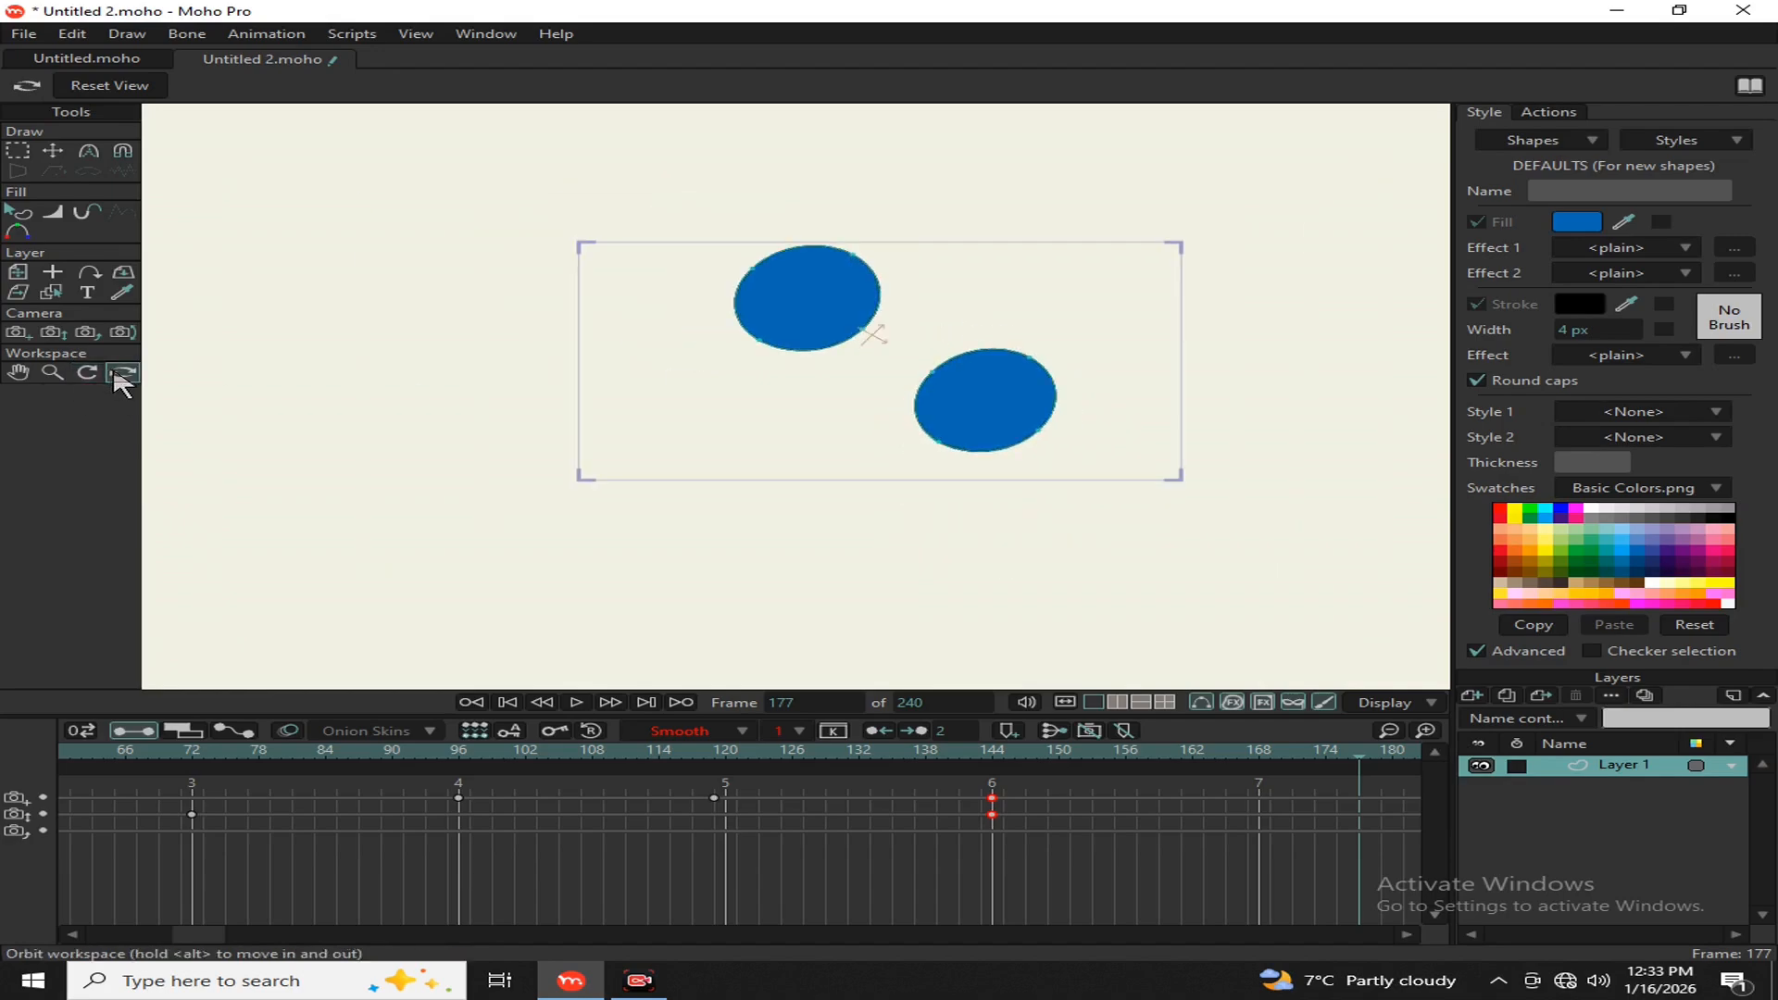
left_click_drag(736, 447, 794, 437)
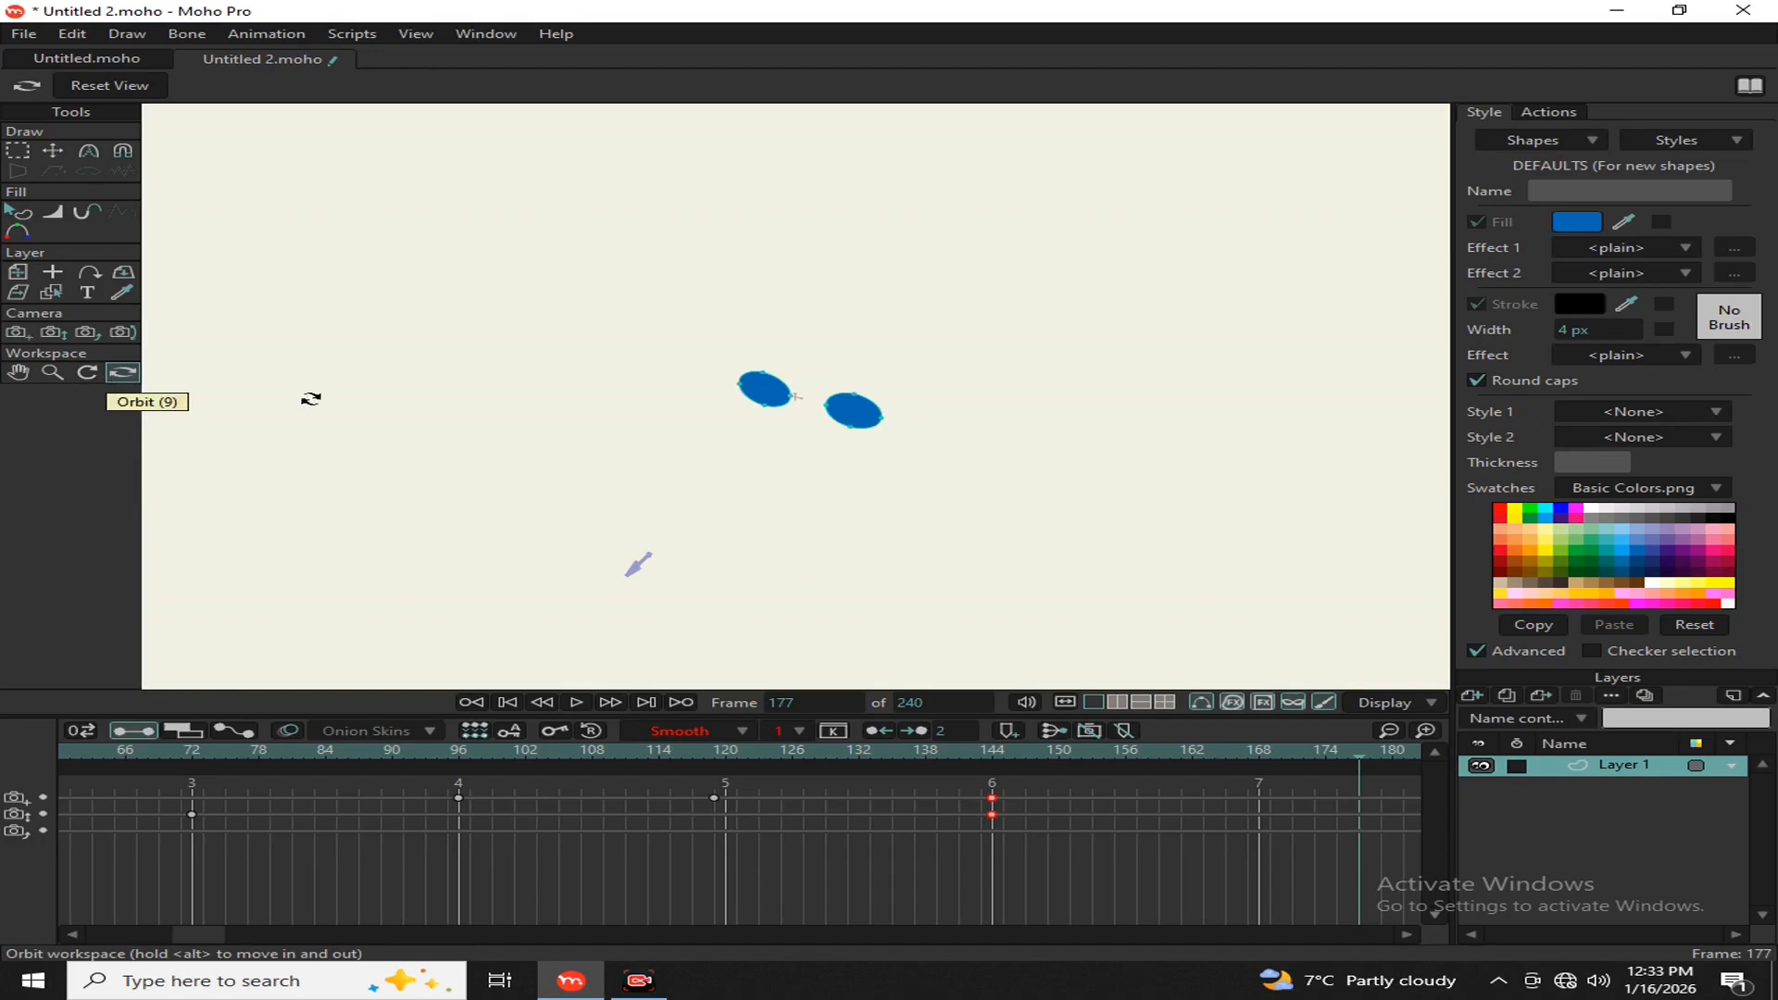
mouse_move(719, 587)
left_mouse_down()
mouse_move(634, 471)
mouse_move(555, 460)
left_mouse_up()
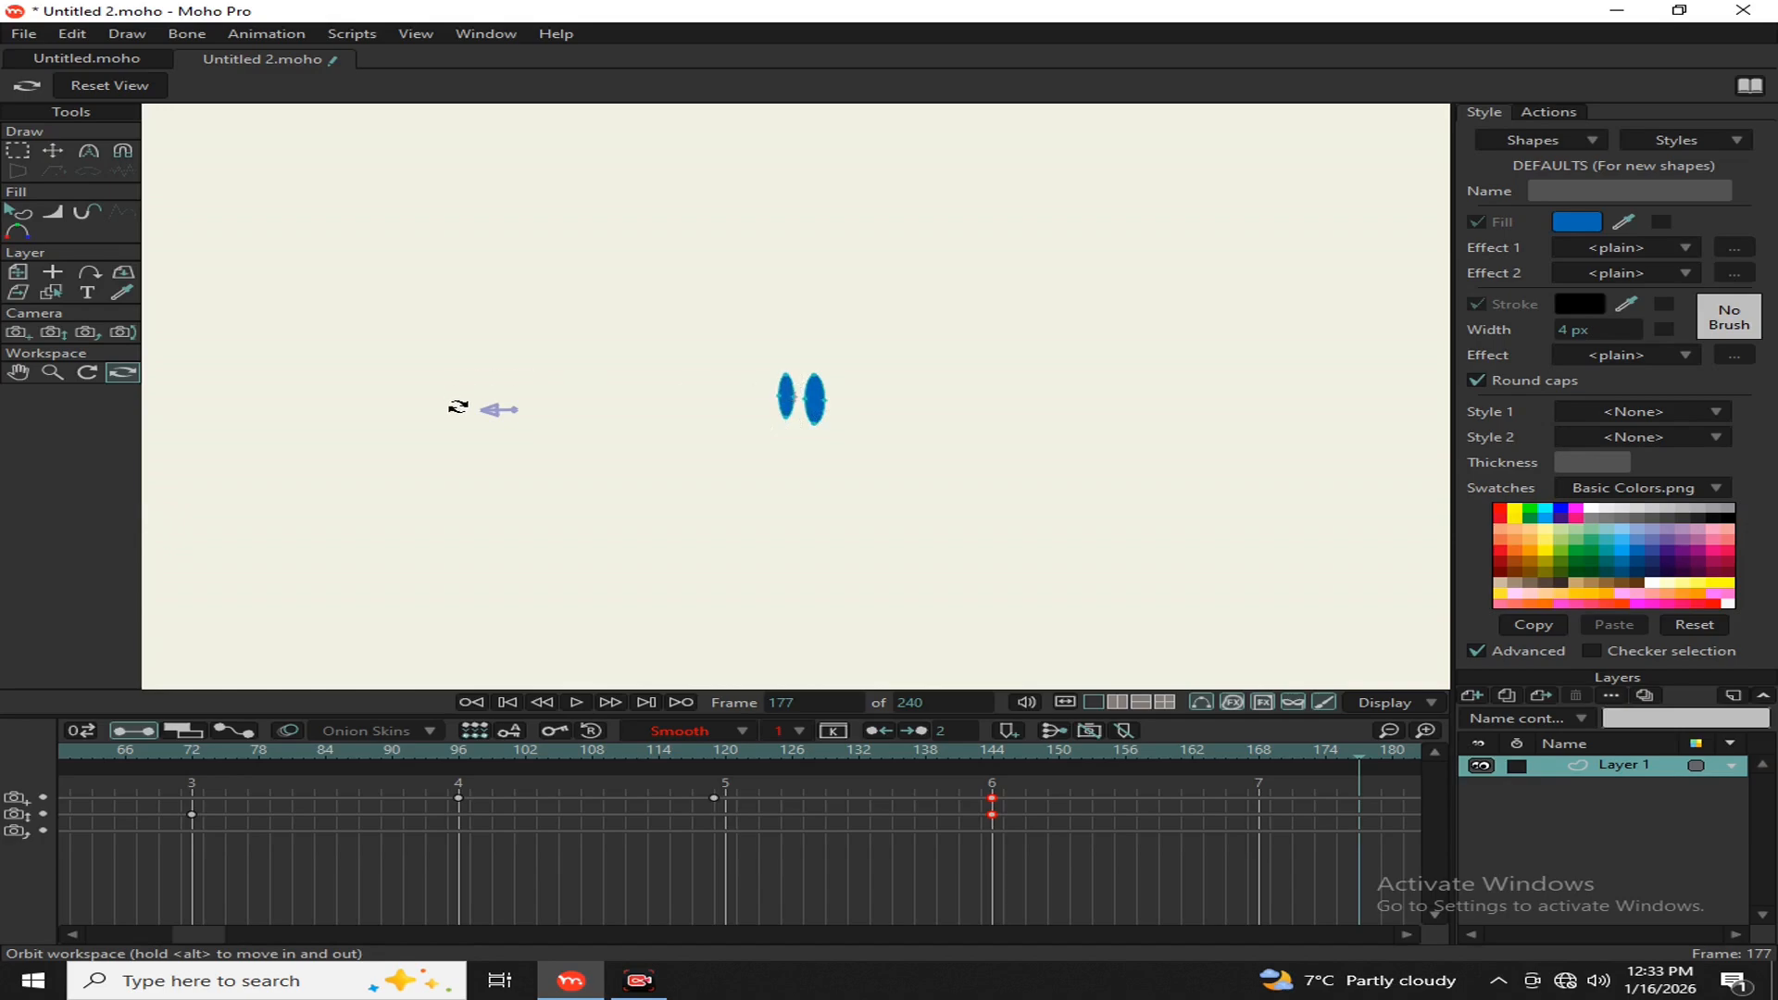
left_click_drag(480, 396, 588, 456)
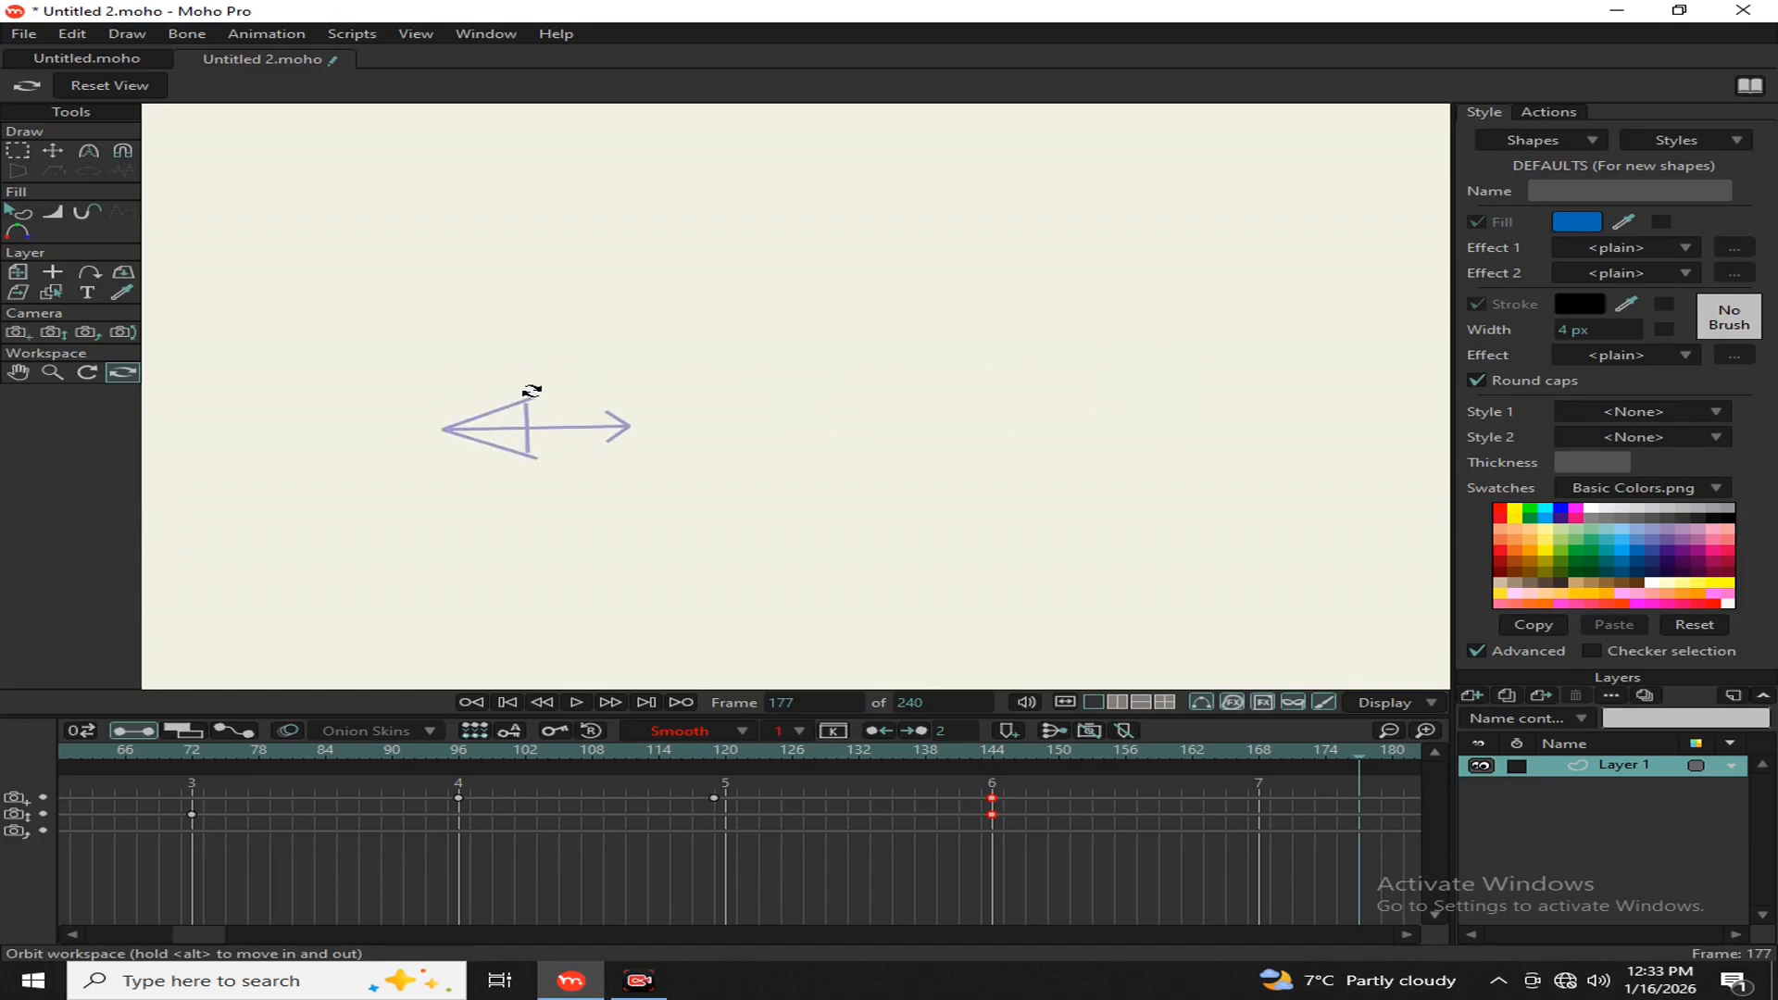
mouse_move(470, 451)
left_mouse_down()
mouse_move(464, 404)
mouse_move(960, 393)
mouse_move(861, 371)
left_mouse_up()
Step: At frame 177, move the left oval's points to about X -2.30, Y 0.72, and shift one edge point of the right oval
left_click(53, 152)
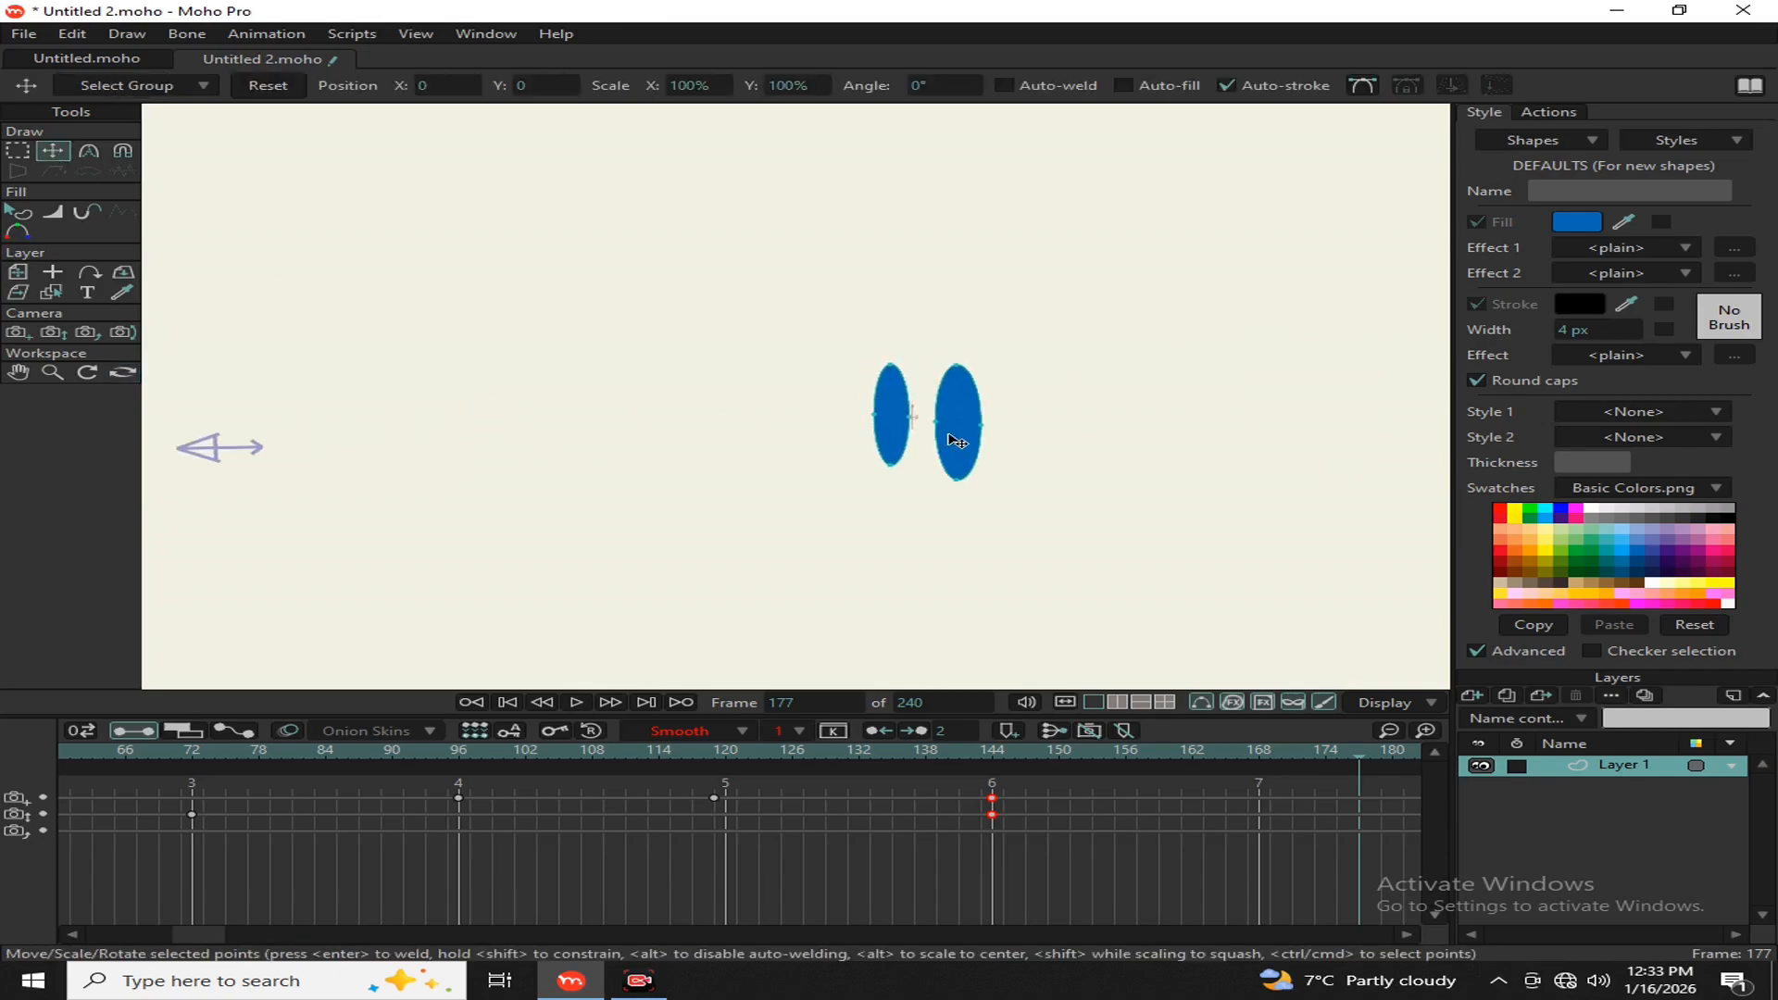
left_click_drag(896, 432, 235, 396)
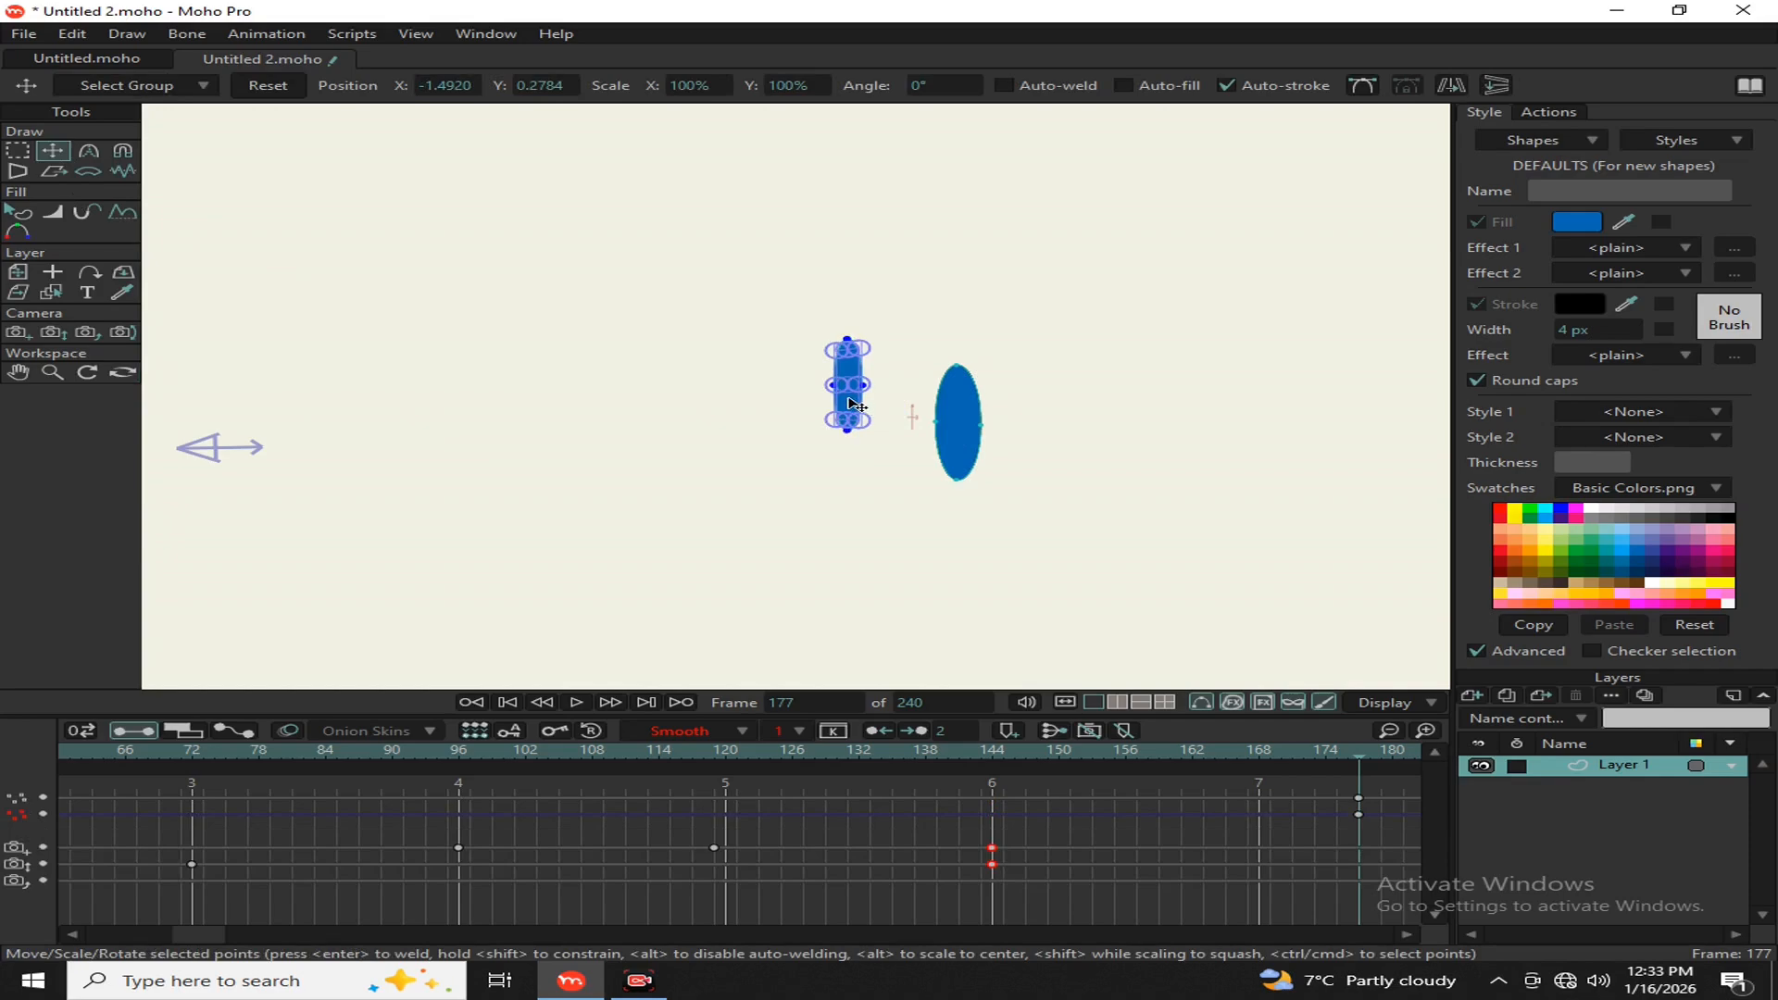
left_click_drag(856, 404, 361, 349)
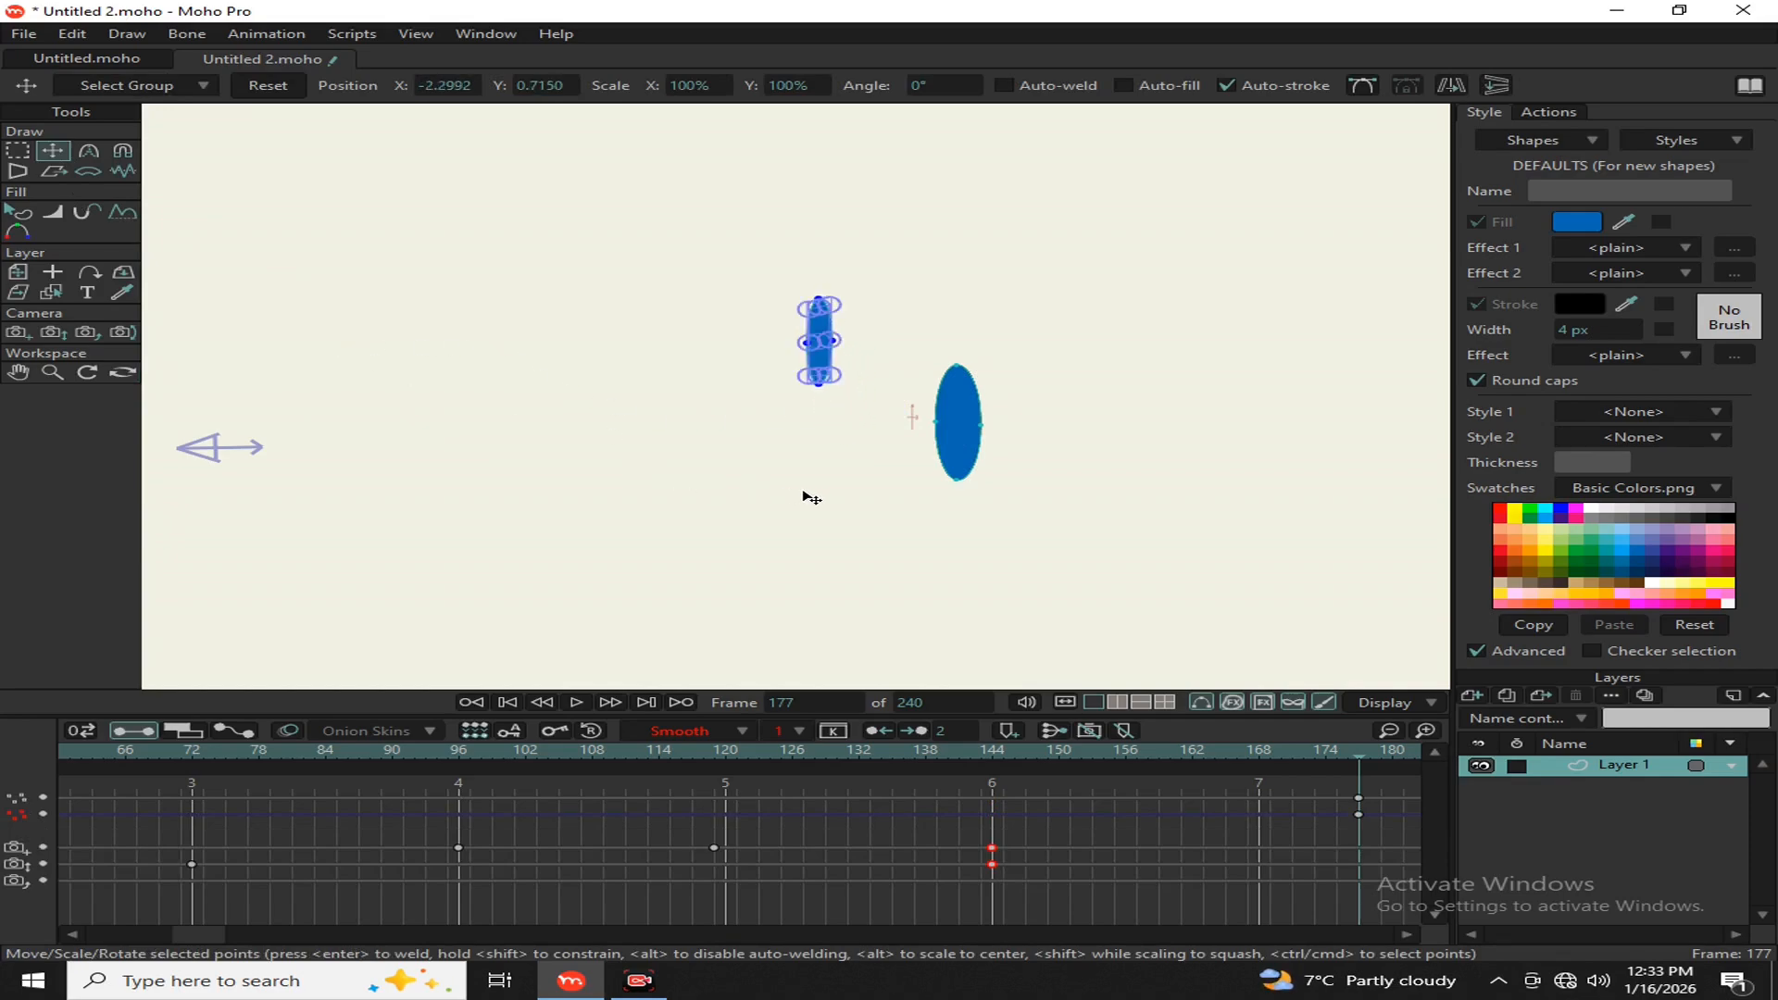
left_click(805, 435)
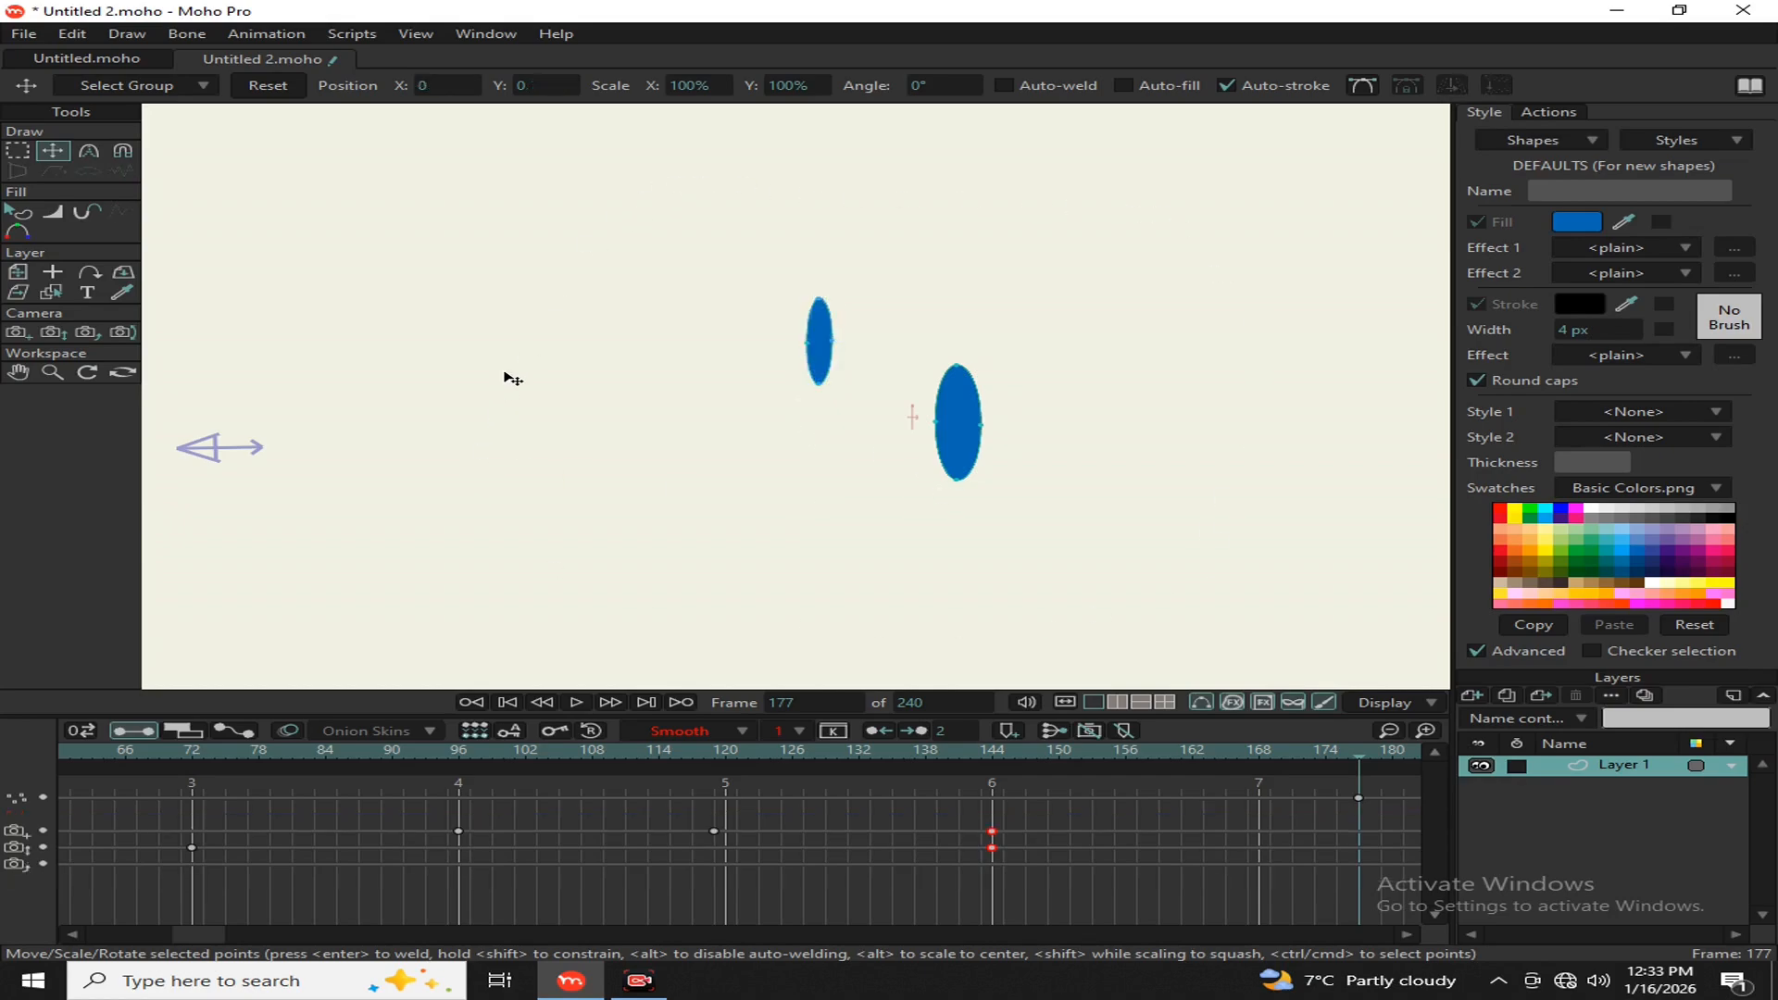
left_click(824, 359)
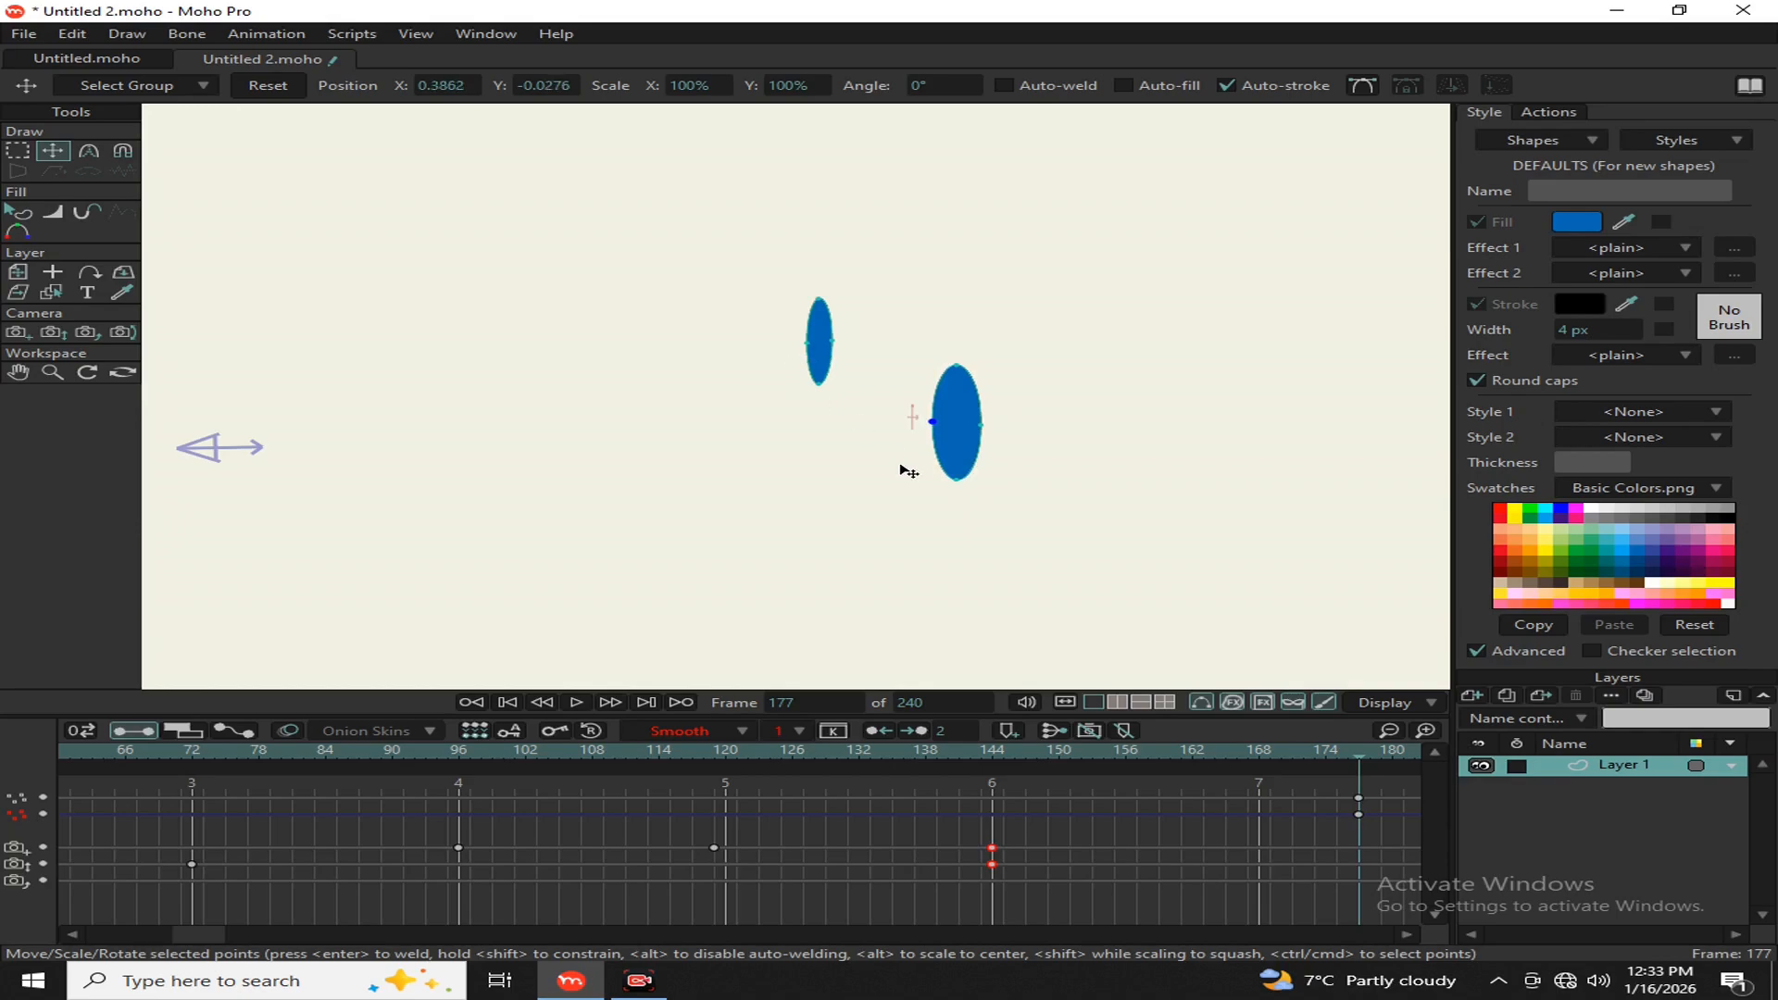
Step: Select the right oval at frame 177 and move it up to about X 1.34, Y 0.47
left_click(973, 435)
left_click(970, 436)
left_click_drag(969, 437, 993, 379)
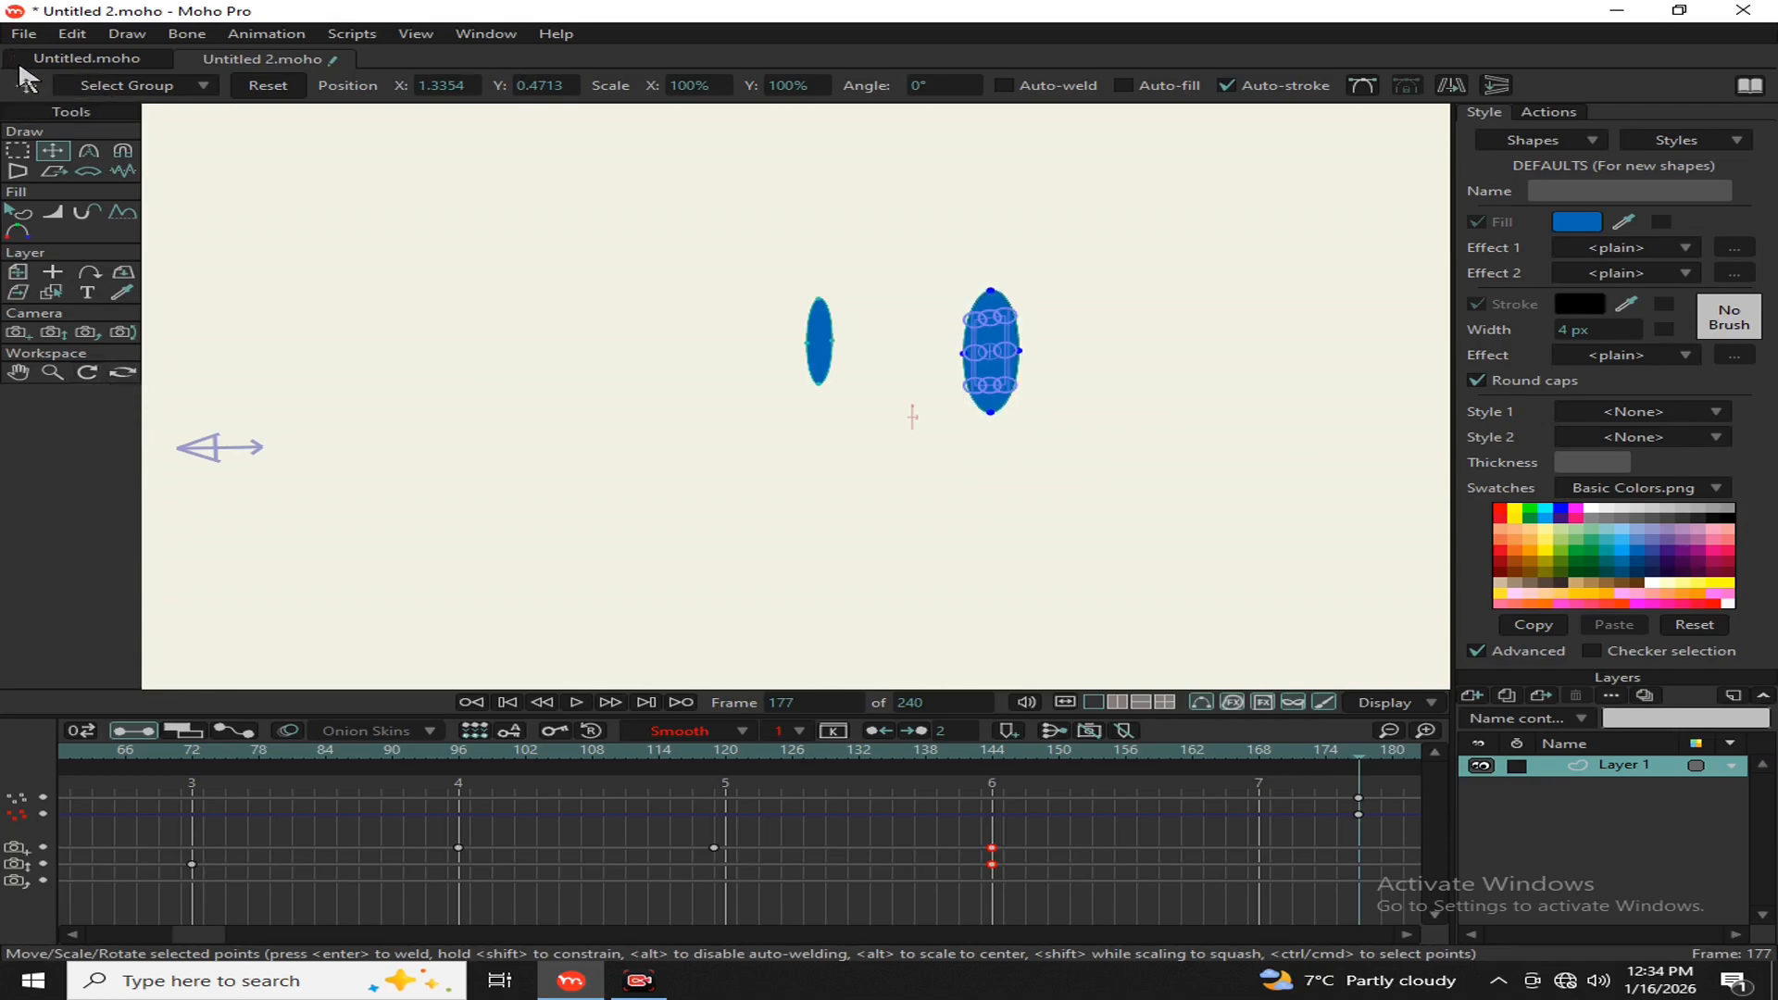
Step: Reset the orbited workspace view with the Orbit tool active, and bring both ovals and the camera frame into view
left_click(122, 372)
left_click(115, 89)
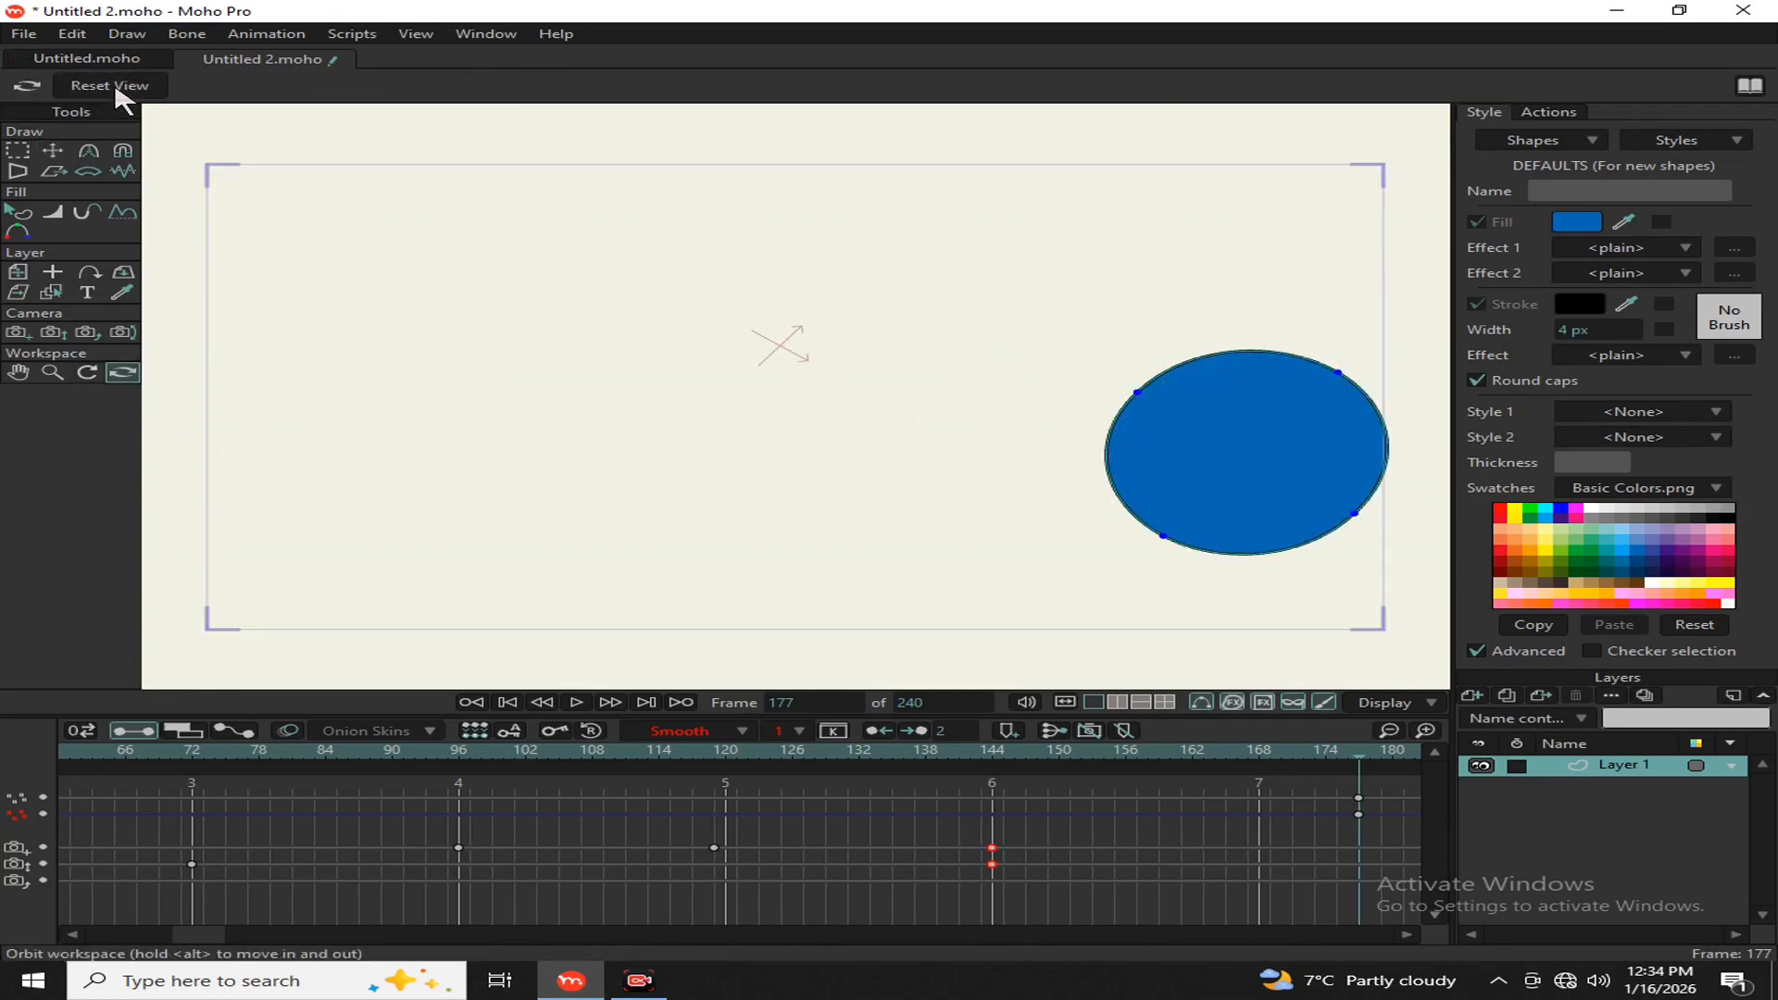
left_click_drag(393, 233, 523, 313)
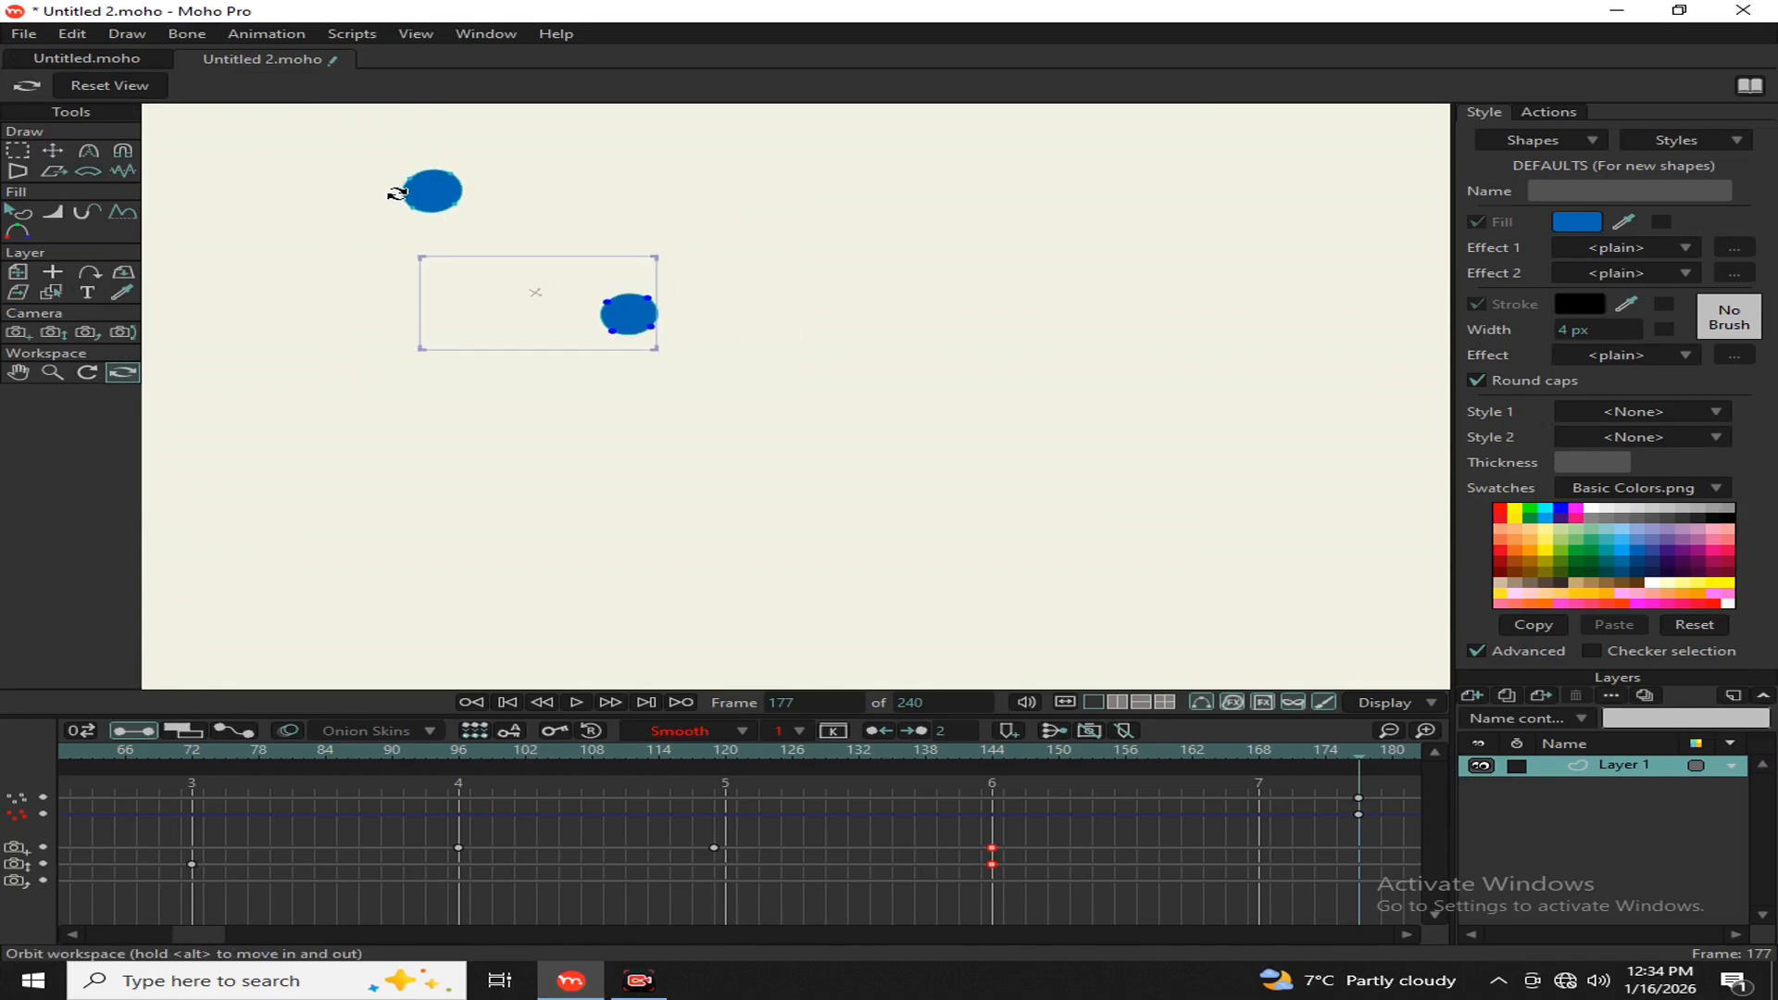
Step: Move the oval outside the camera frame to about X -0.59, Y -0.43, inside the frame beside the other oval
left_click(53, 151)
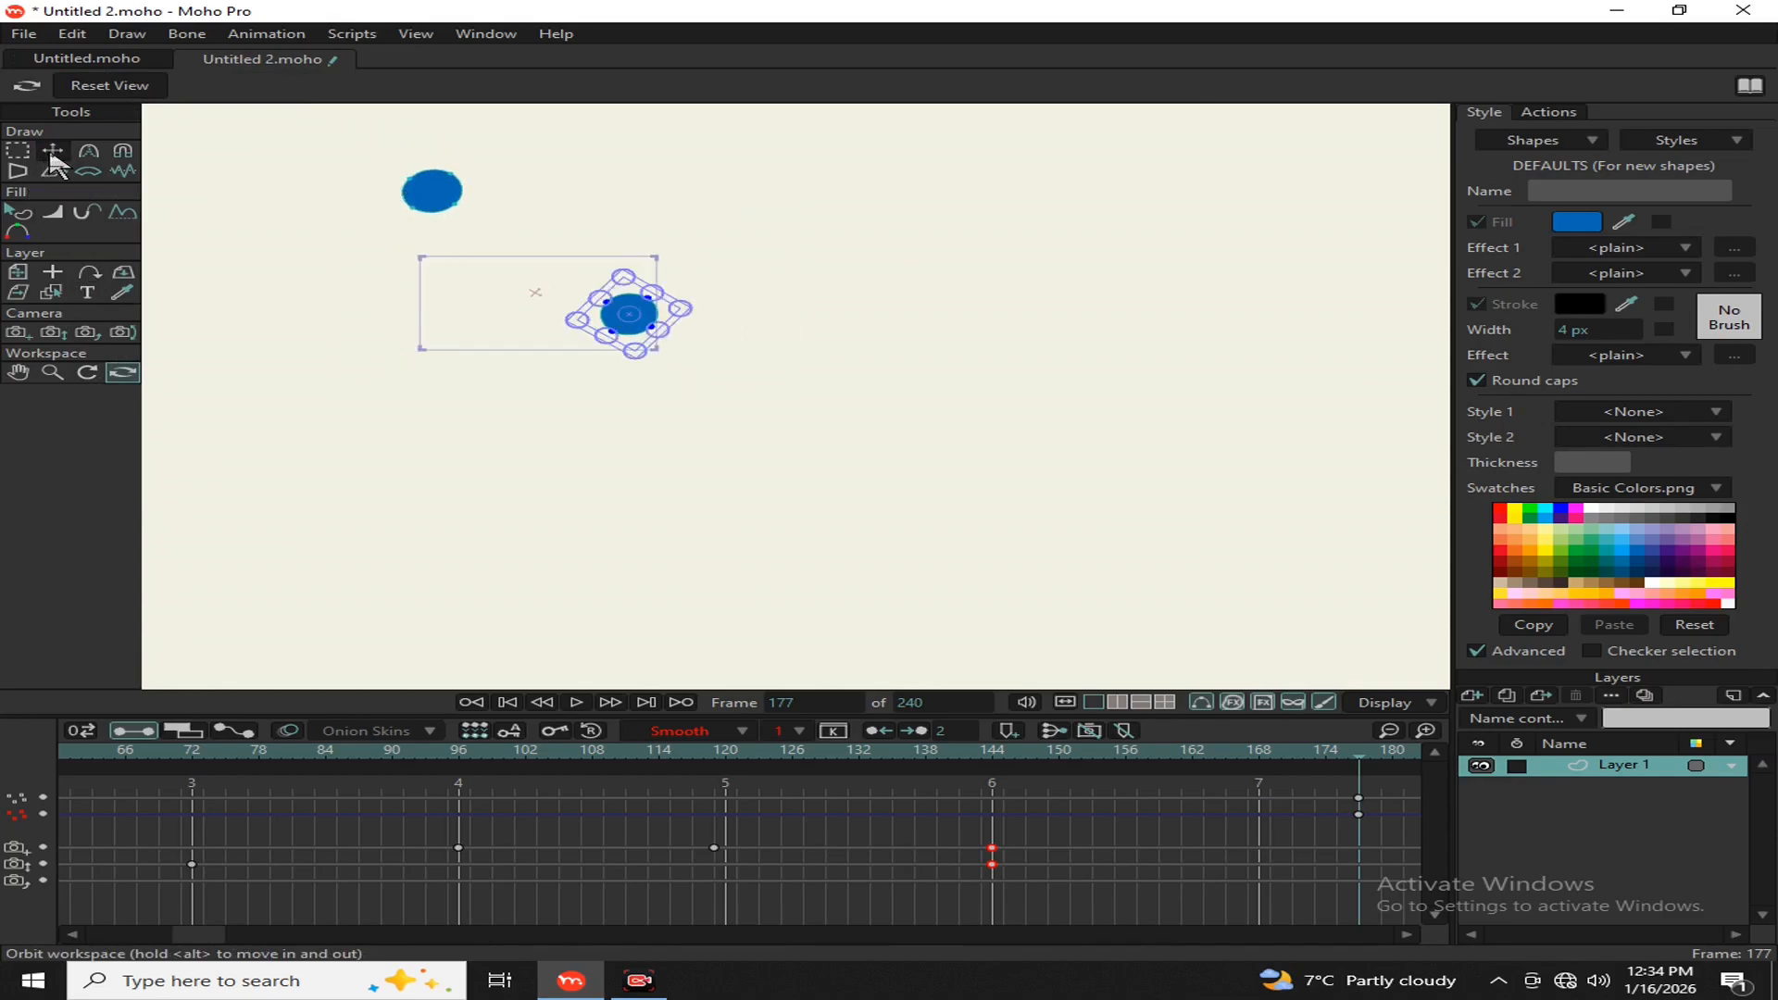
left_click(427, 192)
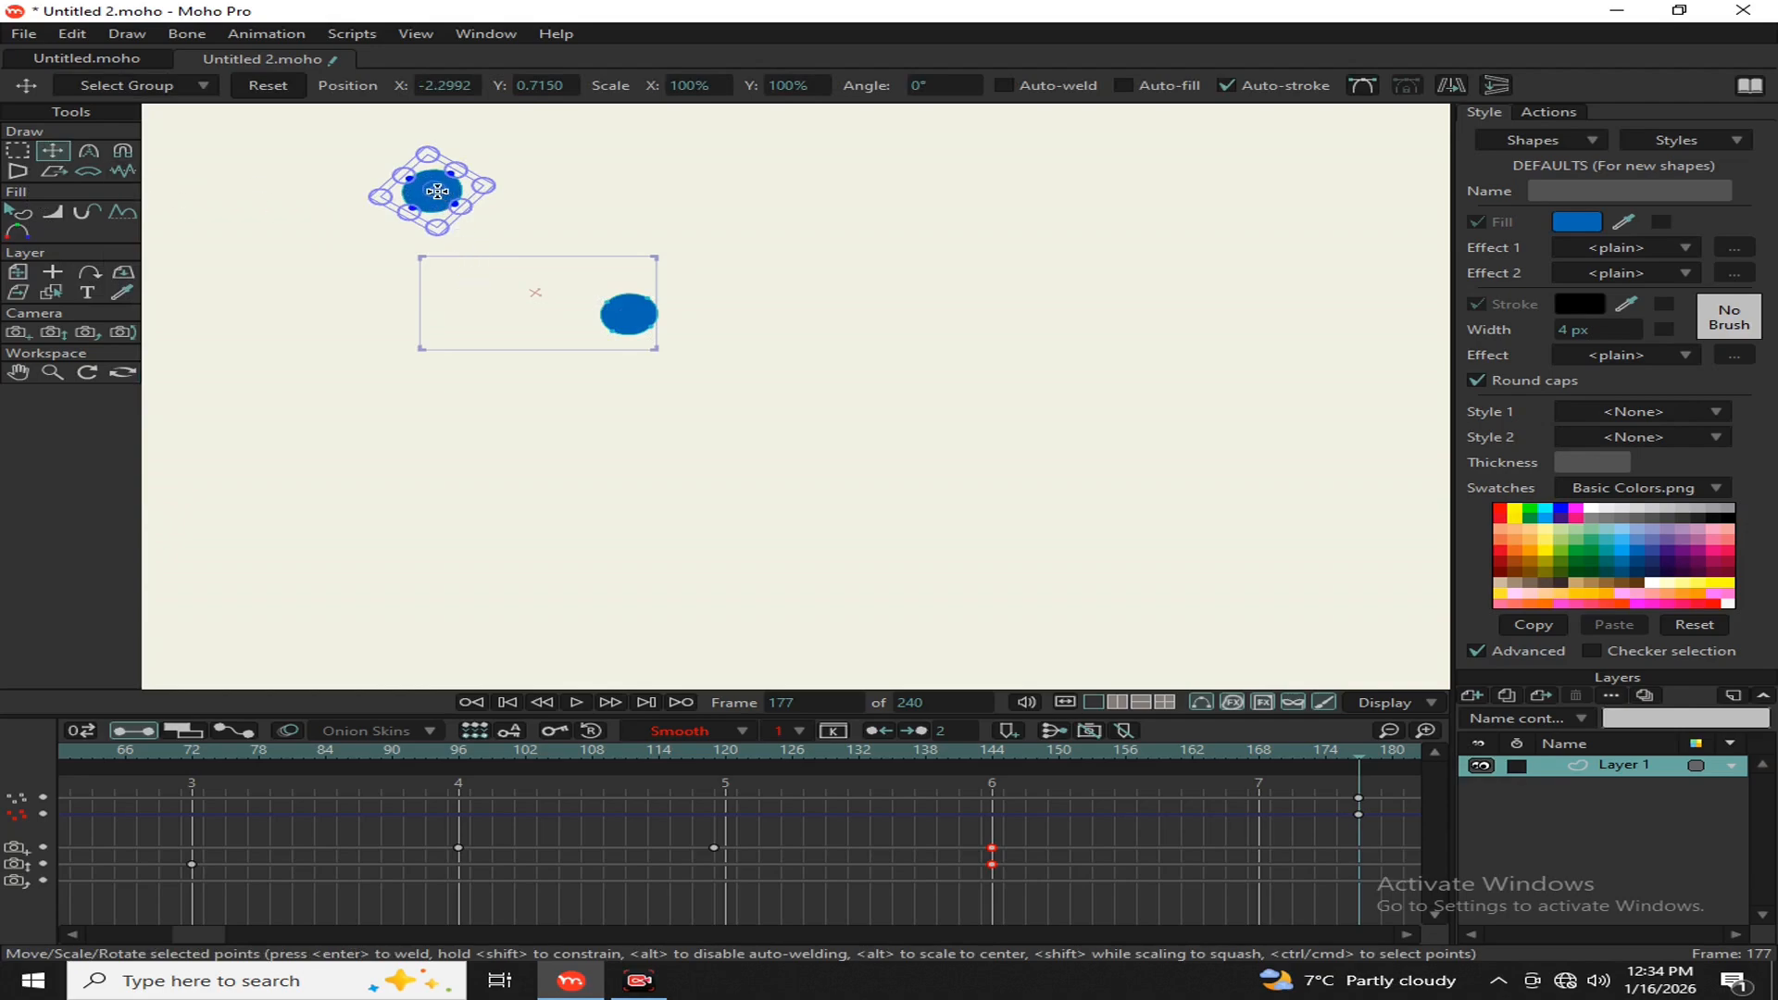
left_click_drag(437, 192, 485, 290)
scroll(514, 295, "up", 2)
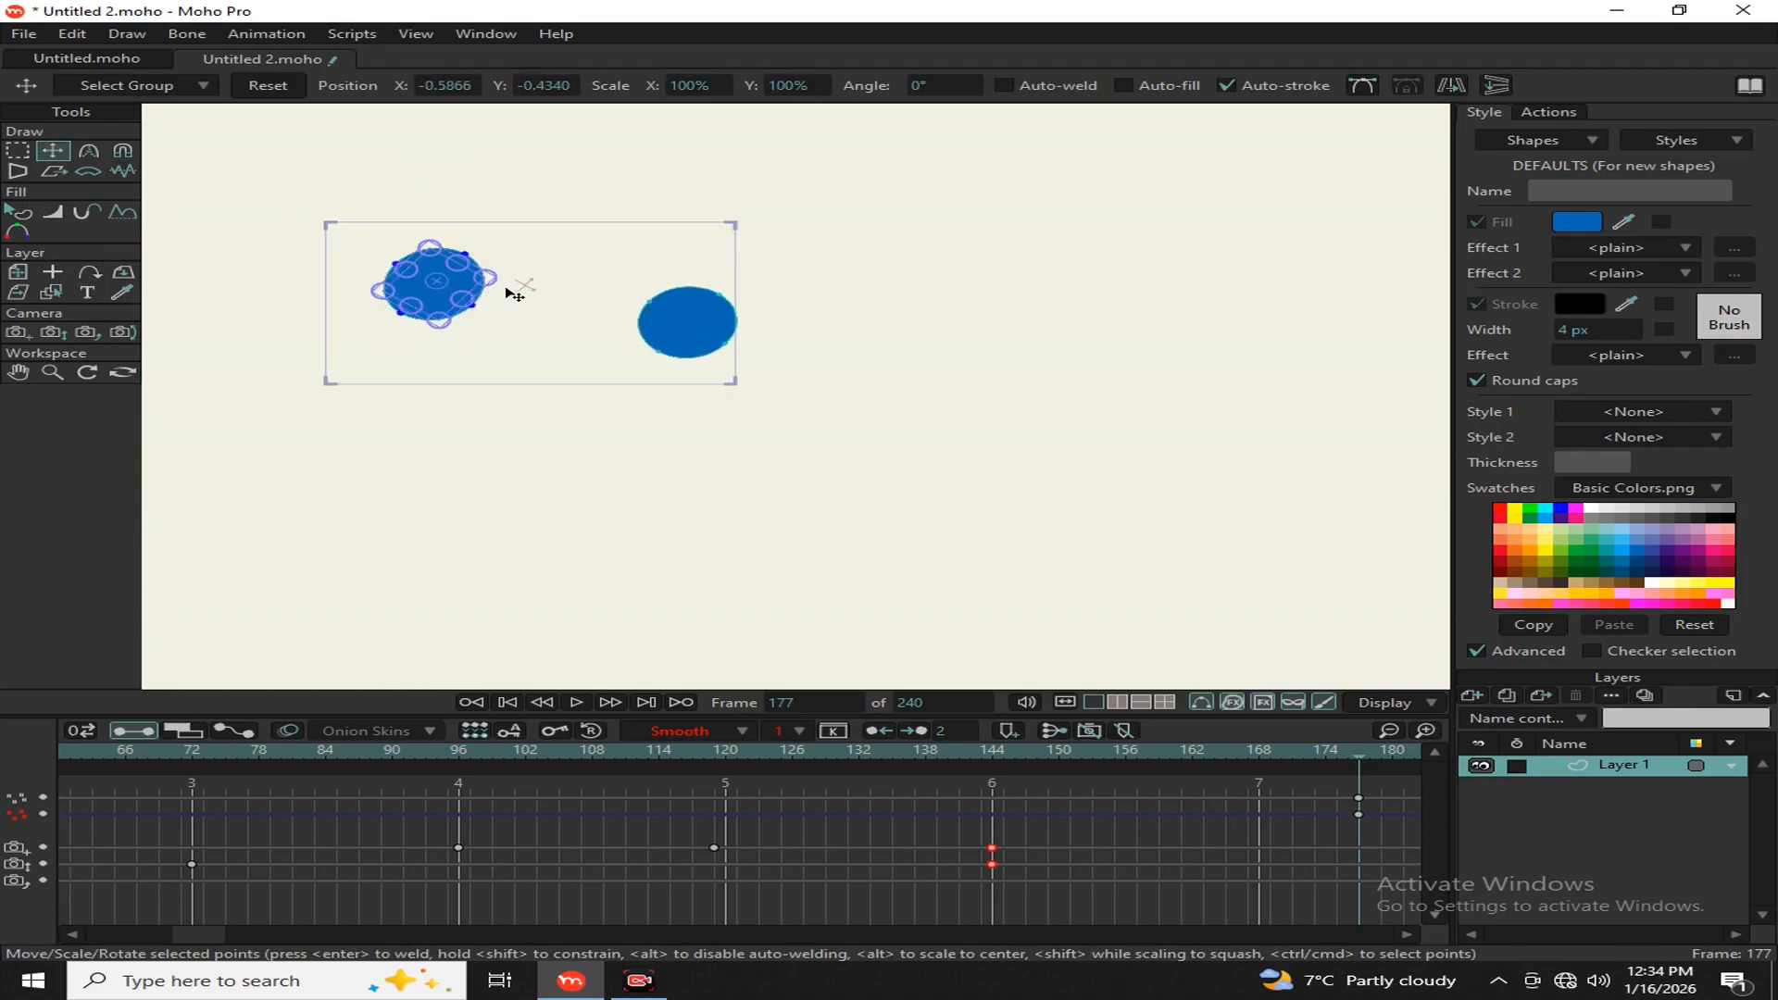
scroll(514, 295, "up", 2)
scroll(589, 349, "up", 2)
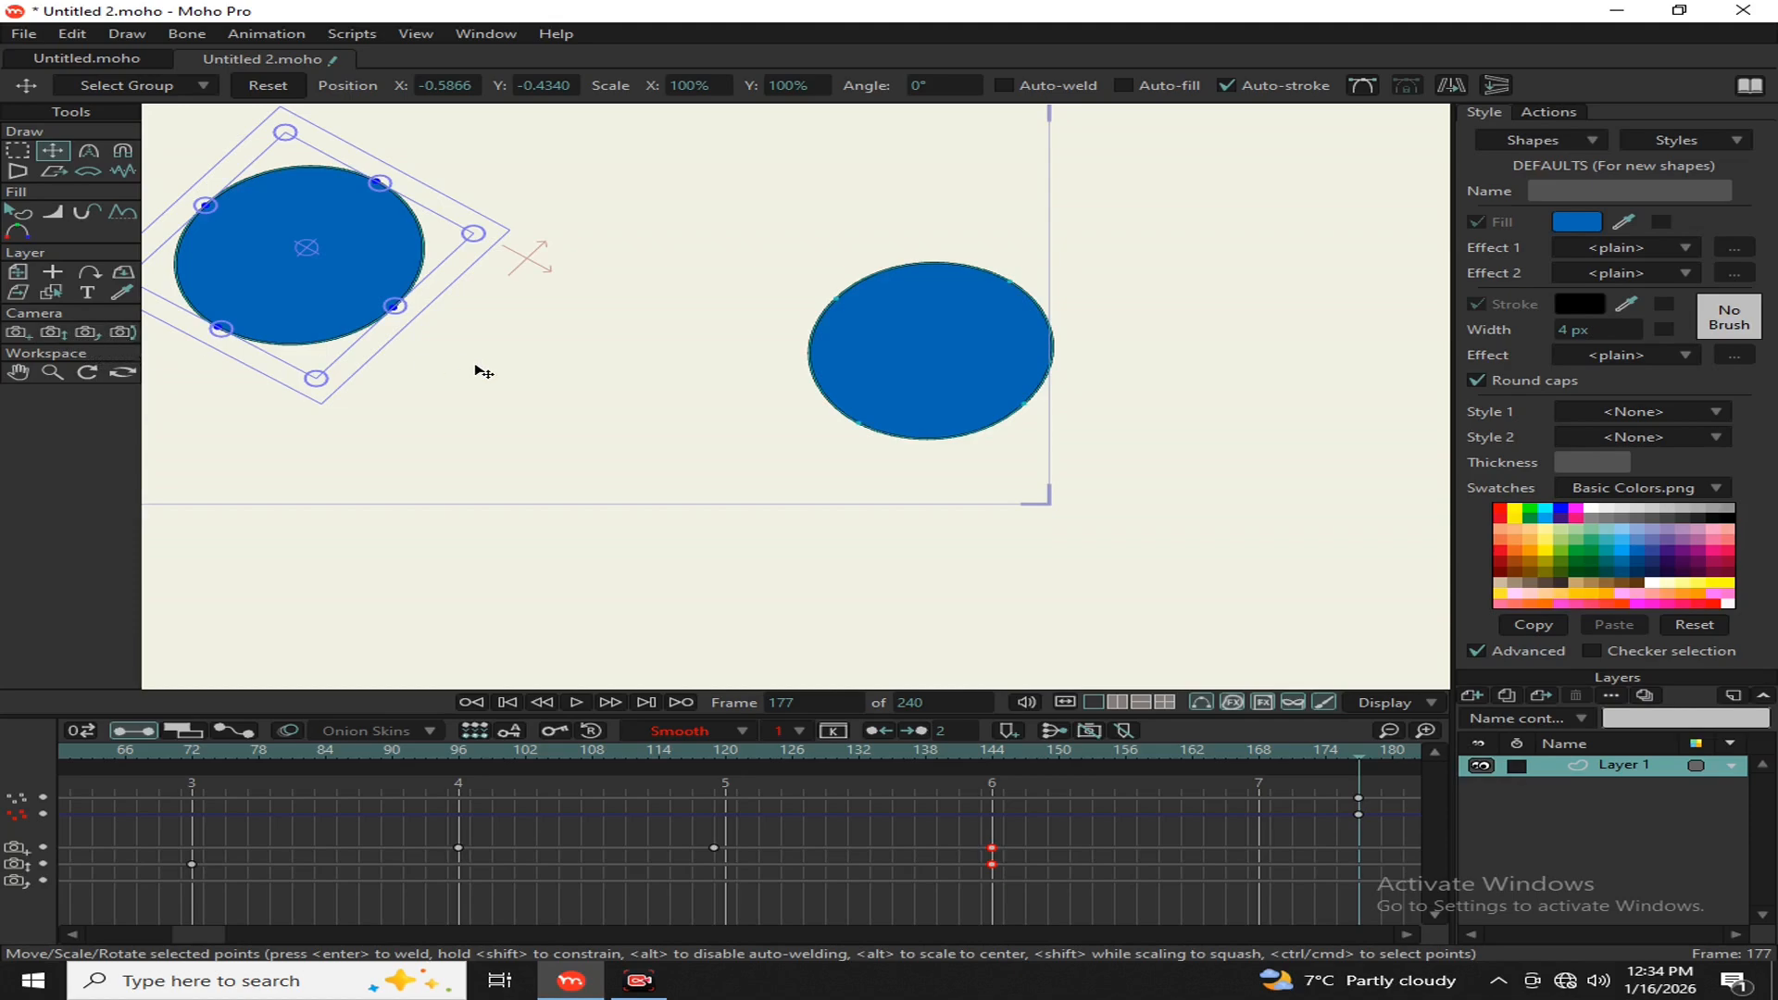
scroll(481, 371, "down", 2)
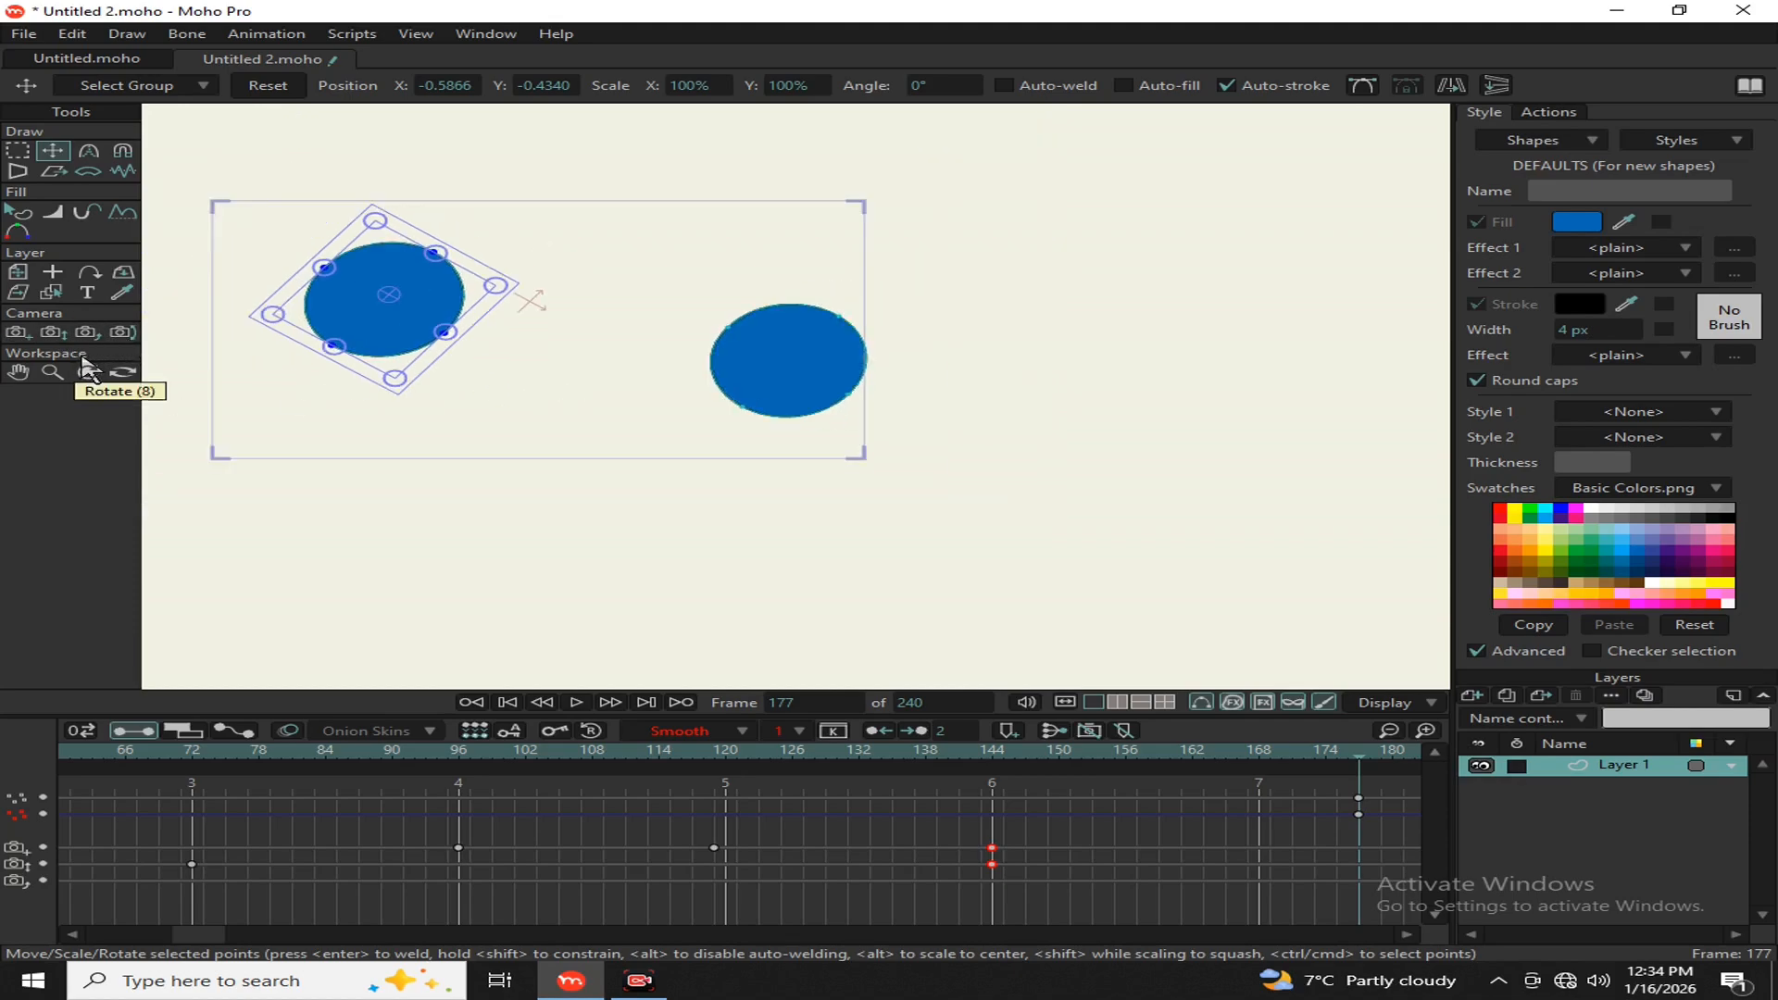